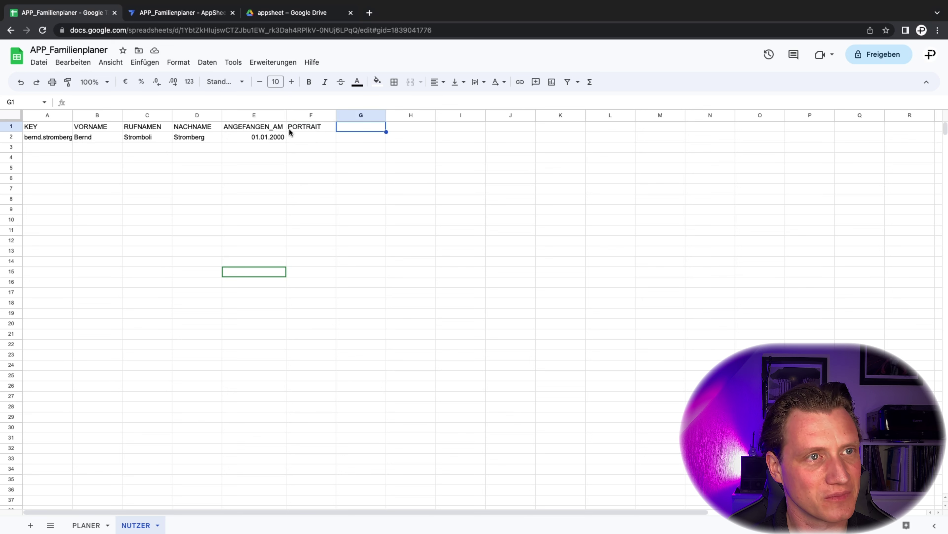
# Switch to AppSheet and regenerate the column structure of the NUTZER table from its spreadsheet source
pyautogui.click(178, 15)
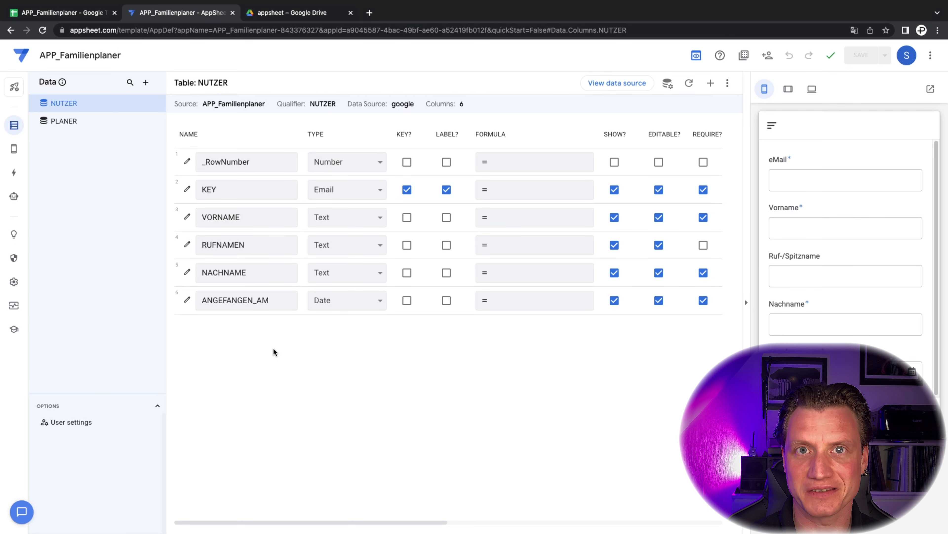
pyautogui.click(689, 83)
pyautogui.click(600, 136)
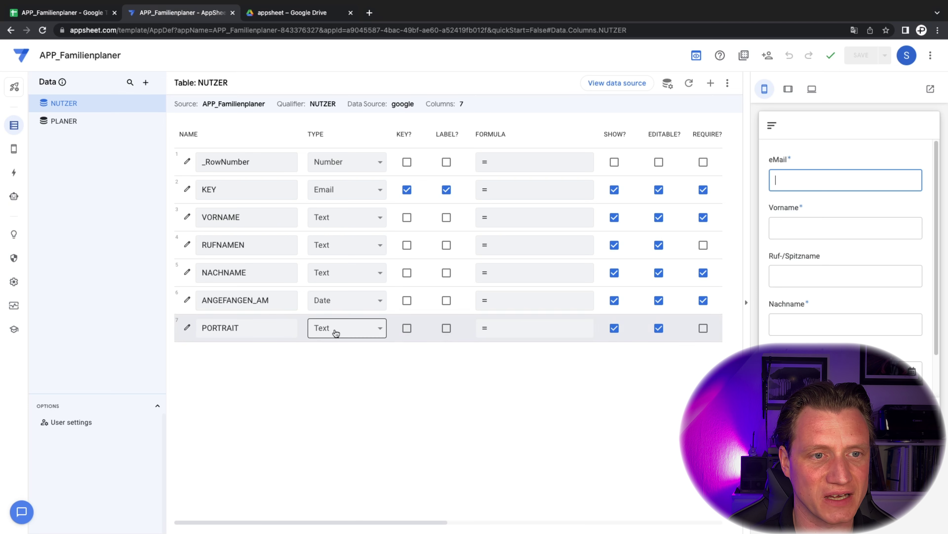
# Hide the app preview and examine the NUTZER table's column settings, including the RUFNAMEN details and the display names
pyautogui.click(748, 302)
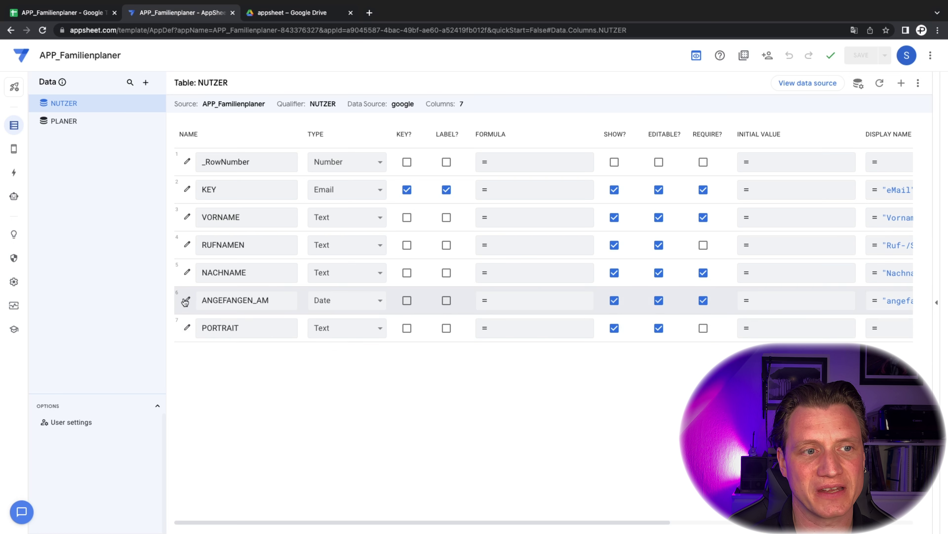
pyautogui.click(187, 245)
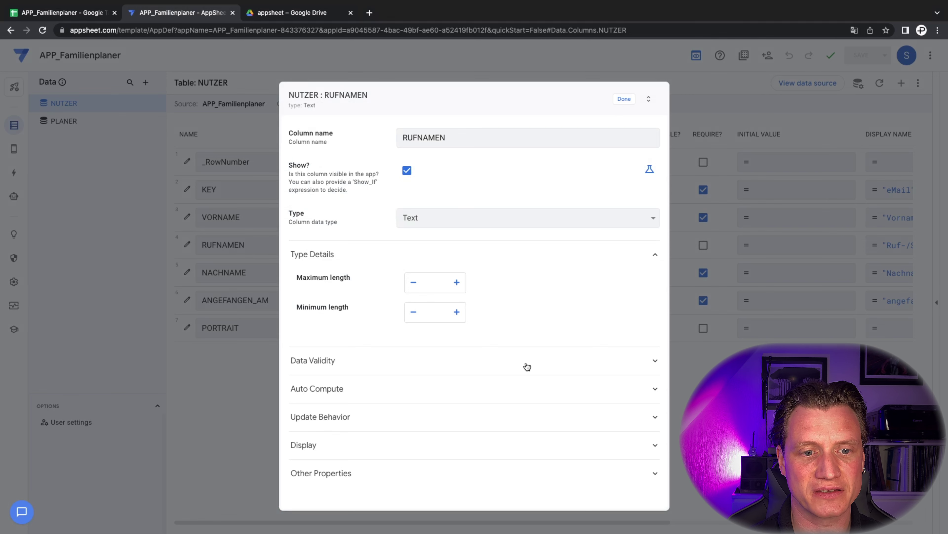
pyautogui.press('Escape')
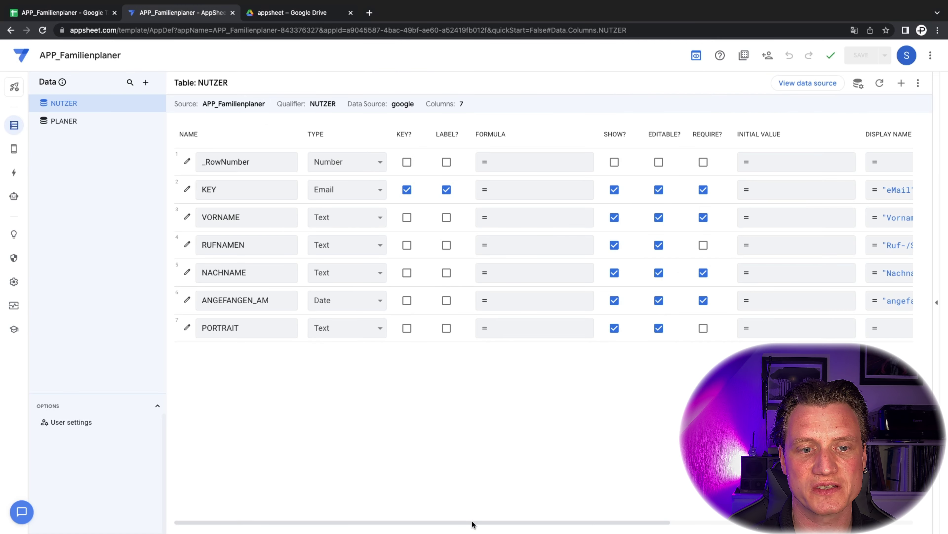
pyautogui.moveTo(472, 521); pyautogui.dragTo(606, 518)
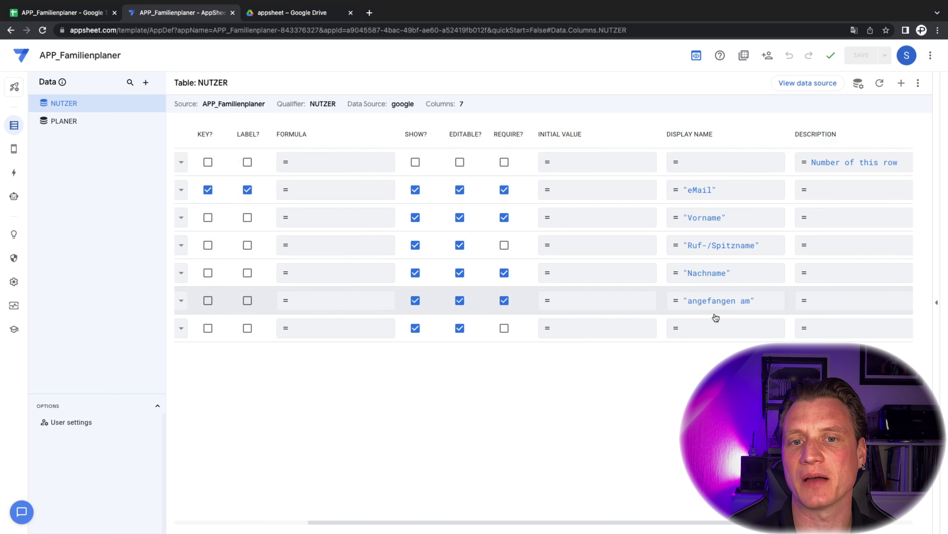
pyautogui.click(715, 301)
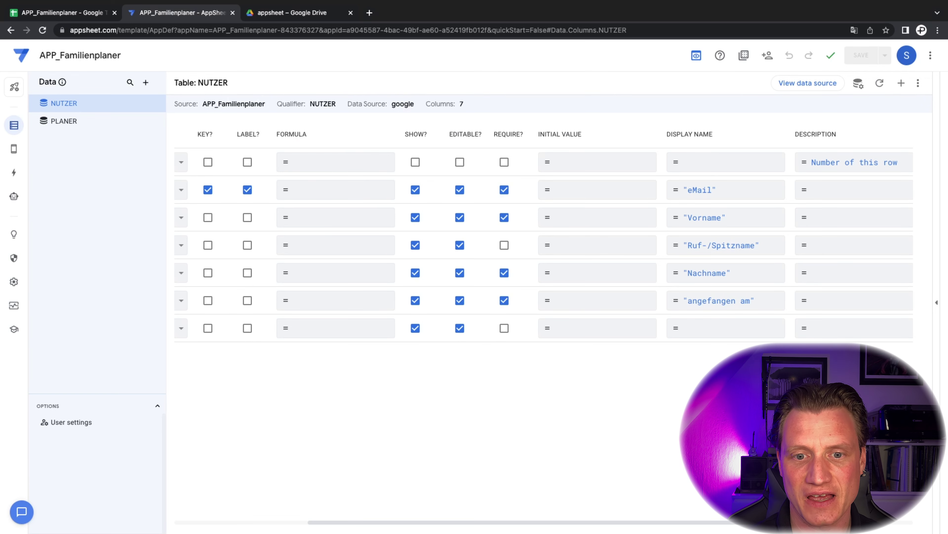
pyautogui.moveTo(692, 522); pyautogui.dragTo(514, 531)
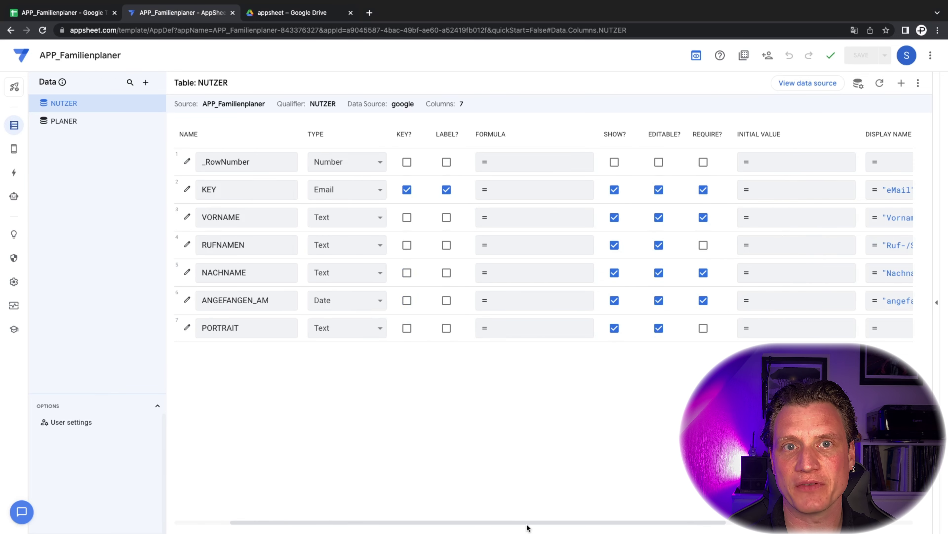
pyautogui.hscroll(5, 749, 525)
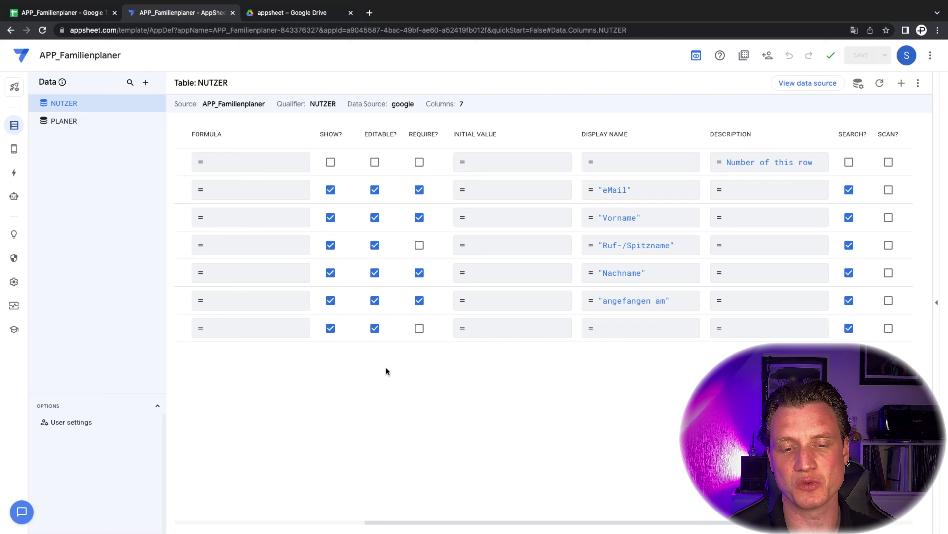
pyautogui.moveTo(627, 523); pyautogui.dragTo(365, 525)
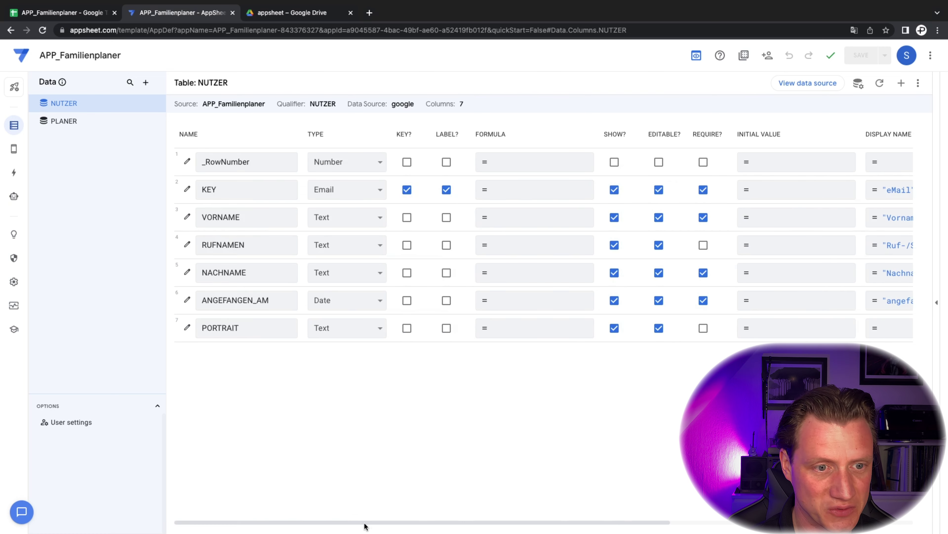
# Open the PORTRAIT column's settings and set its data type to Image
pyautogui.click(187, 327)
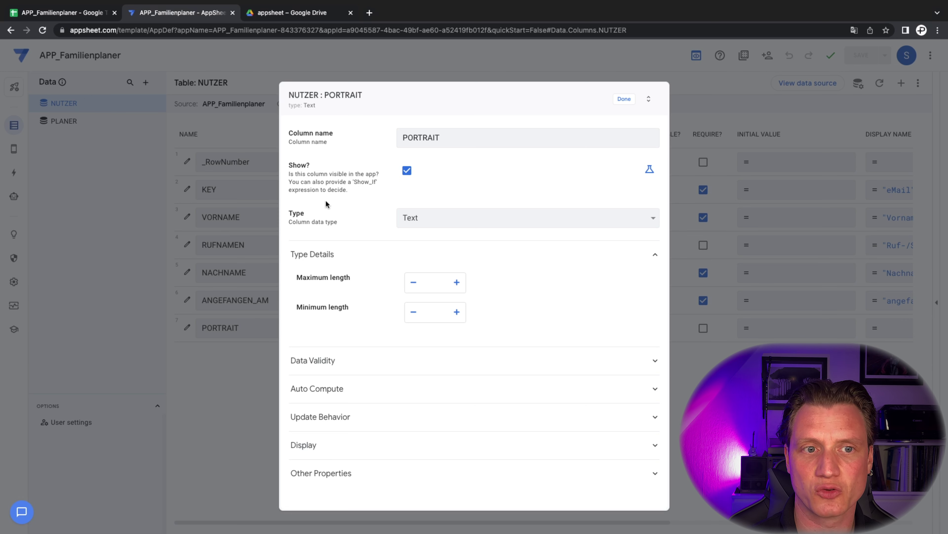
pyautogui.click(467, 221)
pyautogui.scroll(3, 481, 227)
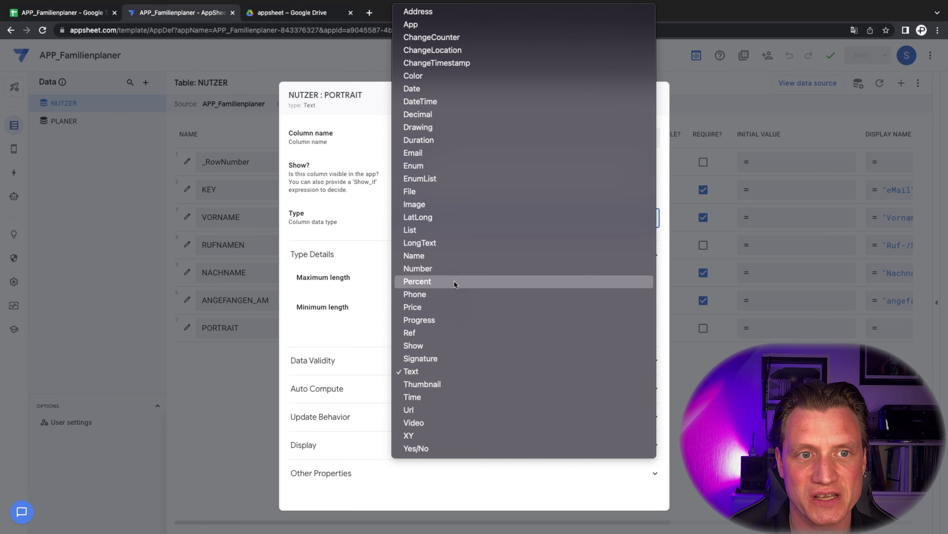
pyautogui.click(432, 209)
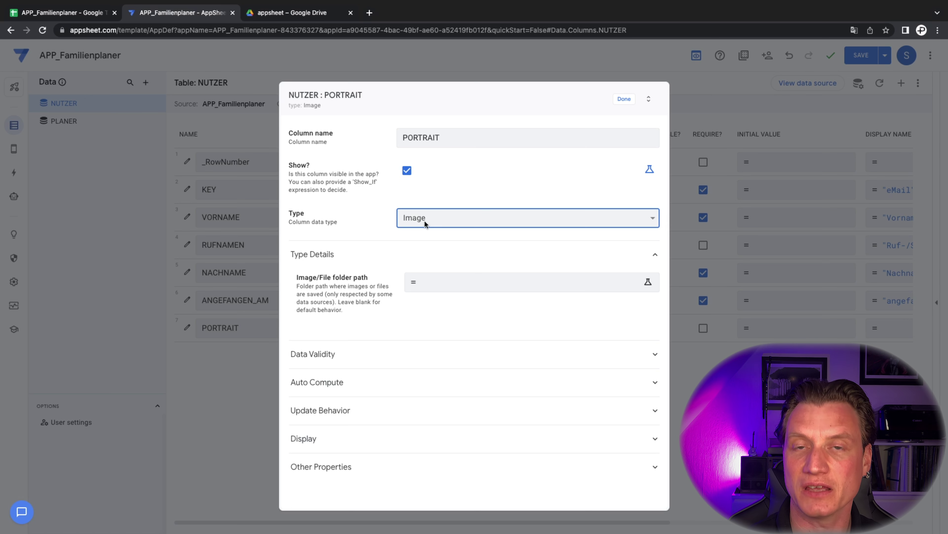
# Set the PORTRAIT column's image folder path to the expression "PORTRAITS" and save it
pyautogui.click(457, 284)
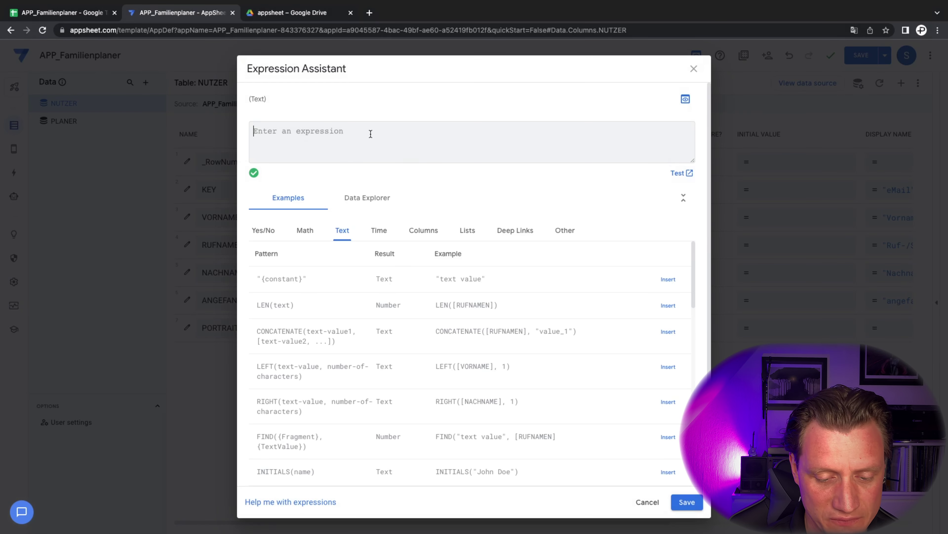
pyautogui.write('"PORTR')
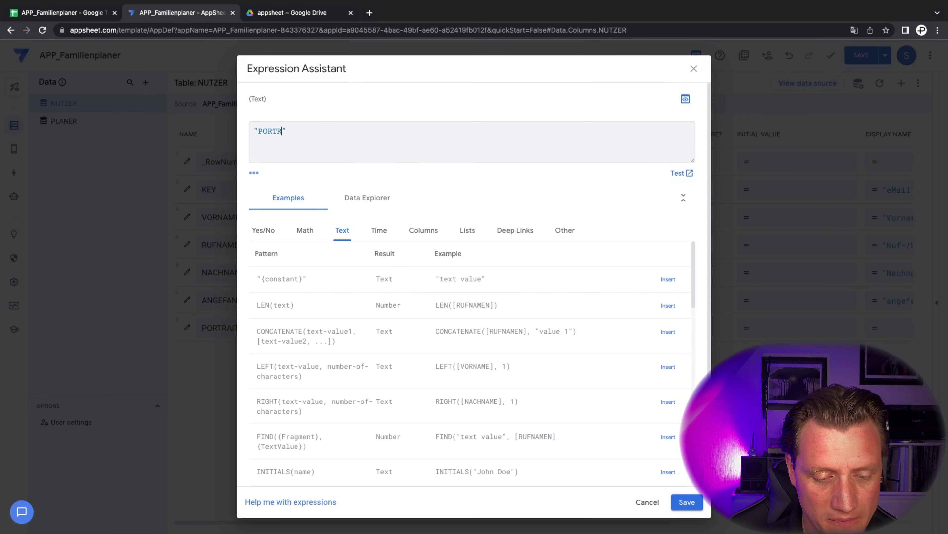
pyautogui.write('AITS"')
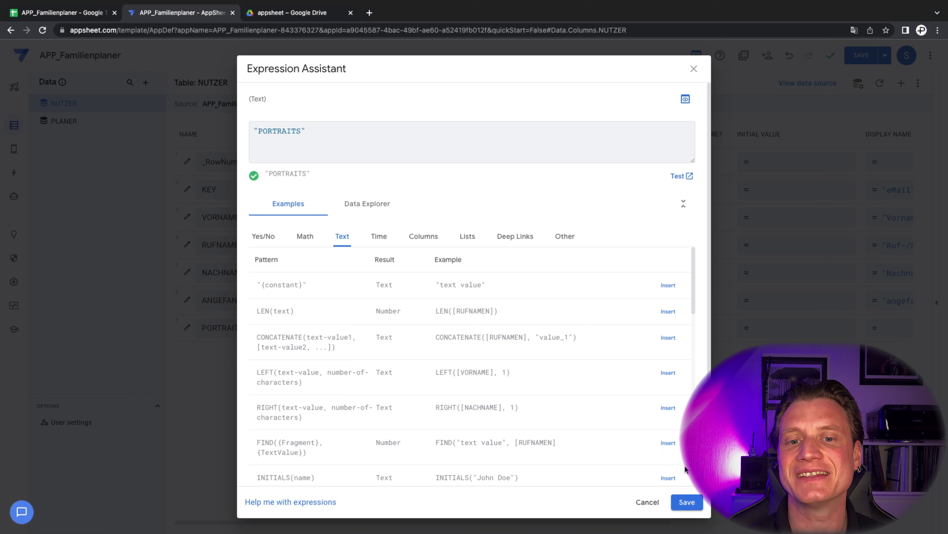
pyautogui.click(687, 503)
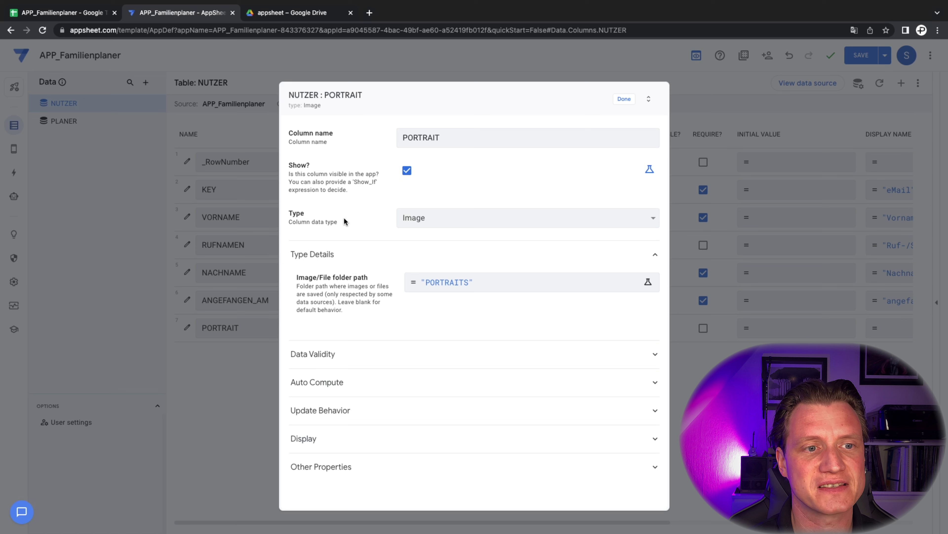
# Examine the Data Validity and Auto Compute options of the PORTRAIT column
pyautogui.click(329, 355)
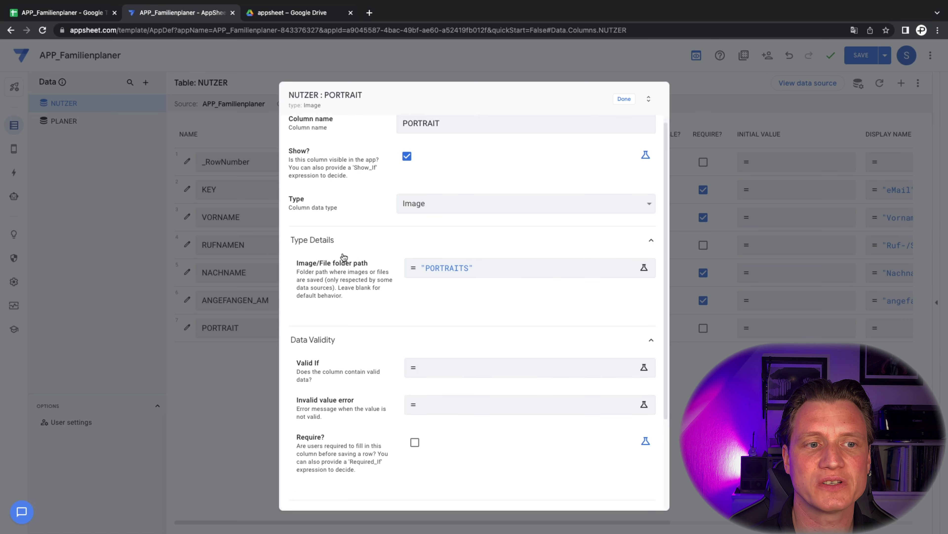
pyautogui.scroll(-4, 343, 257)
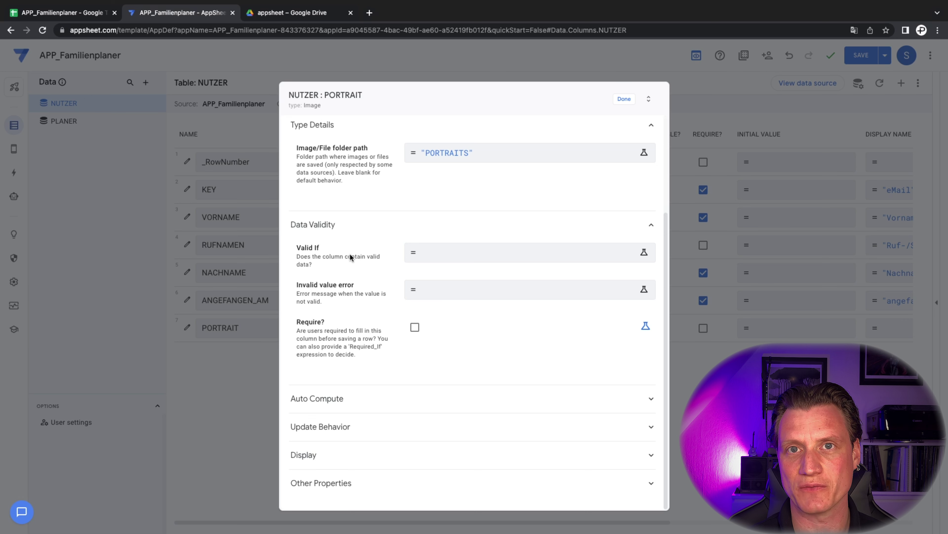
pyautogui.scroll(4, 350, 252)
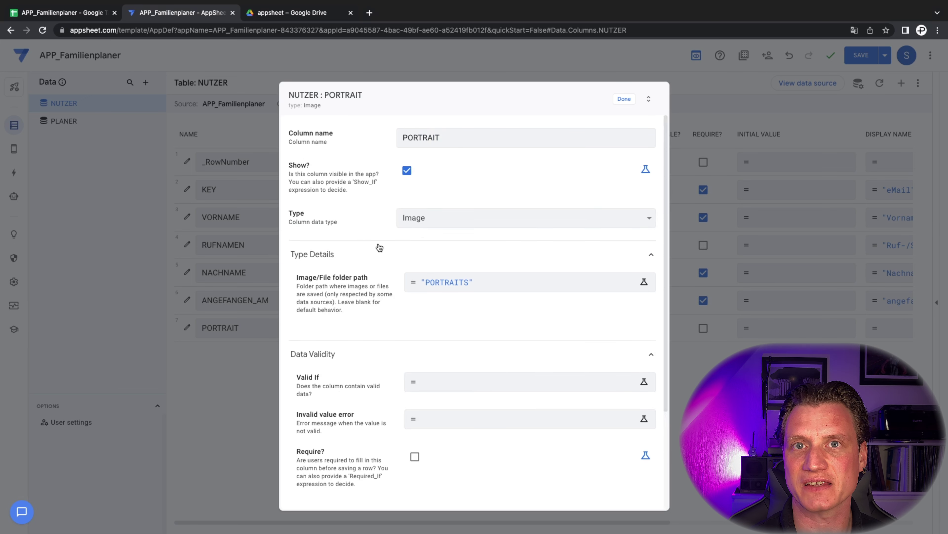
pyautogui.scroll(-3, 415, 239)
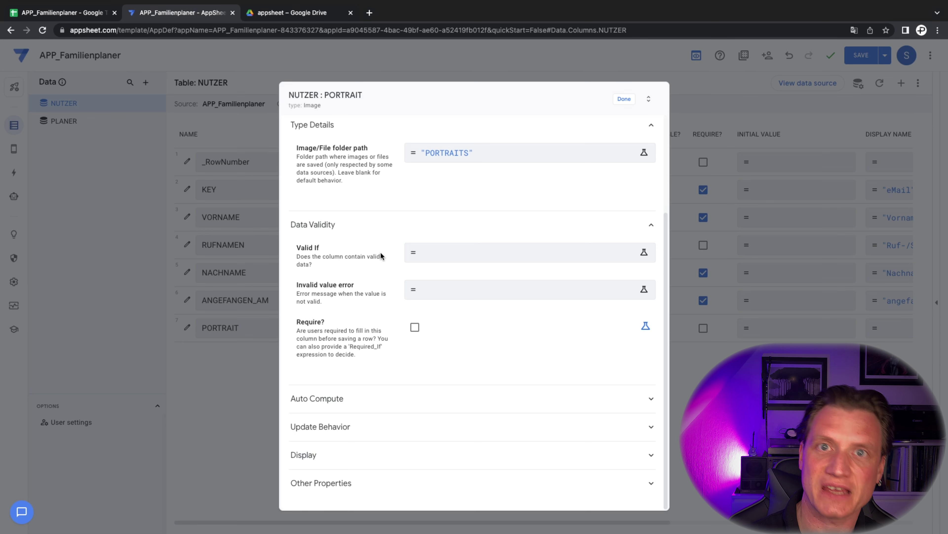
pyautogui.click(361, 399)
pyautogui.scroll(-3, 353, 366)
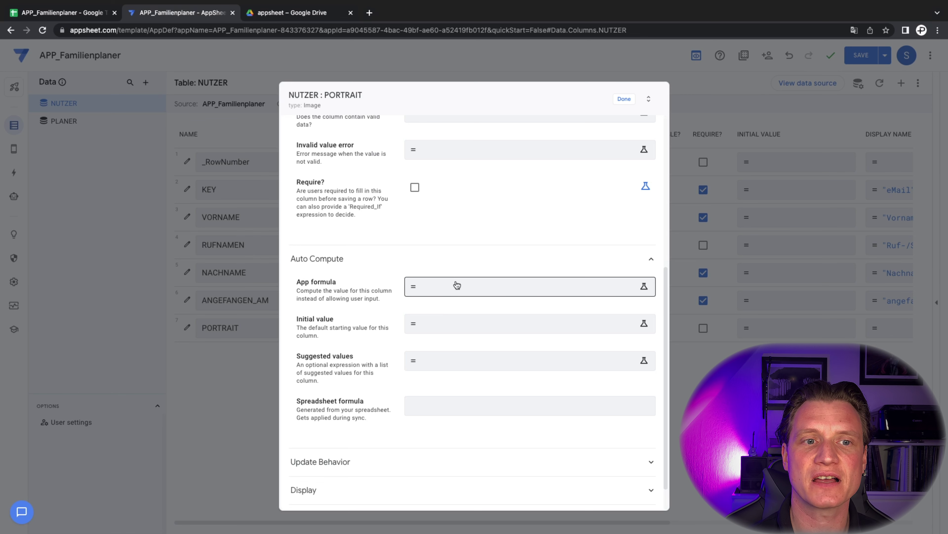
# Try the expression USEREMAIL() as the PORTRAIT column's app formula, and discard it without saving
pyautogui.click(459, 290)
pyautogui.click(358, 131)
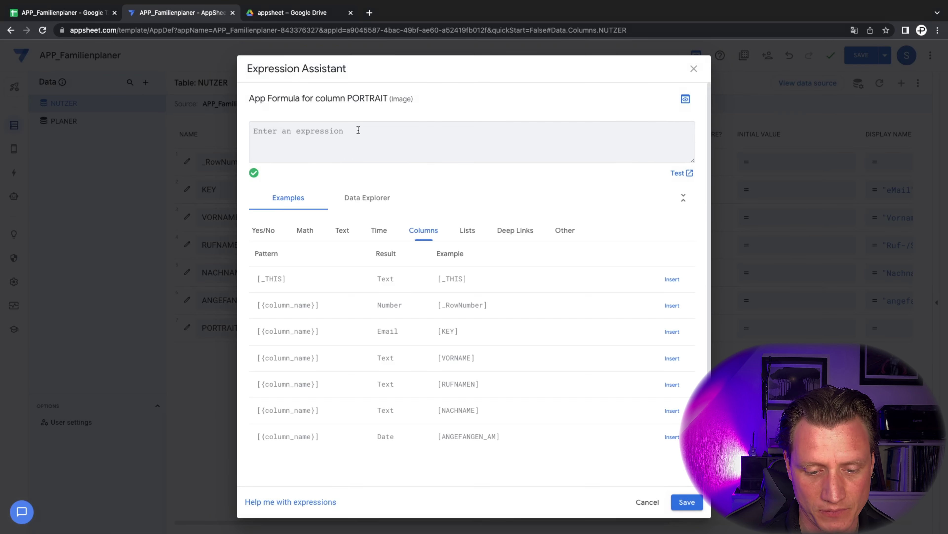
pyautogui.write('USEREMAIL()')
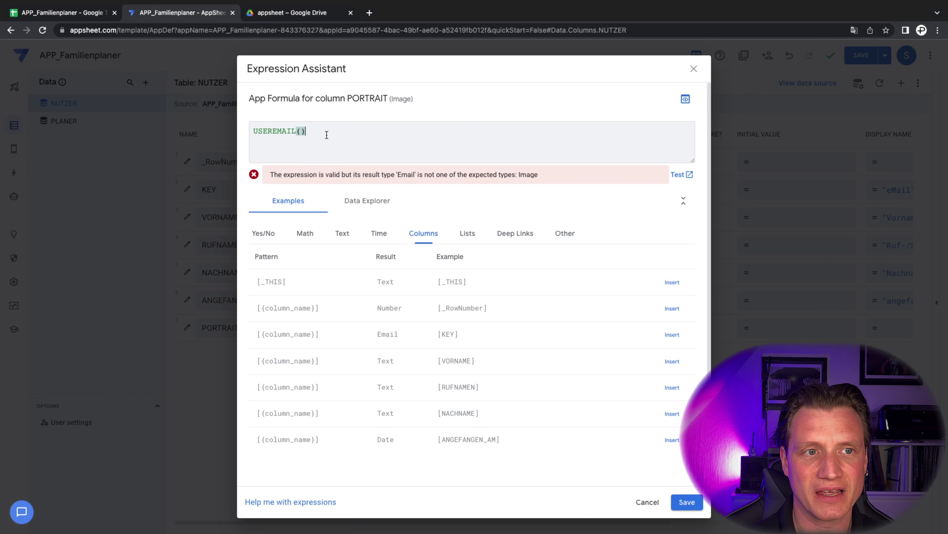
pyautogui.press('BackSpace')
pyautogui.press('BackSpace')
pyautogui.press('BackSpace')
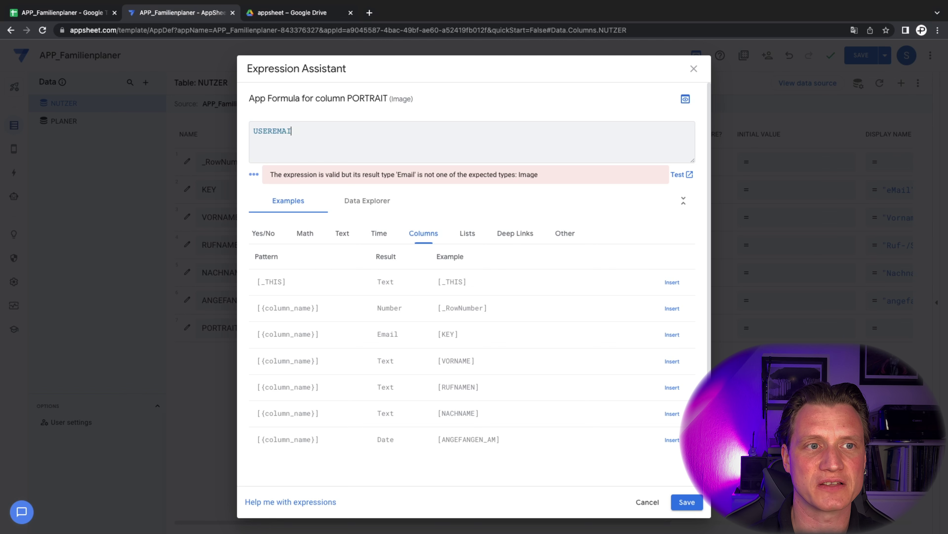
pyautogui.press('BackSpace')
pyautogui.press('BackSpace')
pyautogui.press('BackSpace')
pyautogui.press('BackSpace')
pyautogui.press('BackSpace')
pyautogui.press('BackSpace')
pyautogui.press('BackSpace')
pyautogui.press('BackSpace')
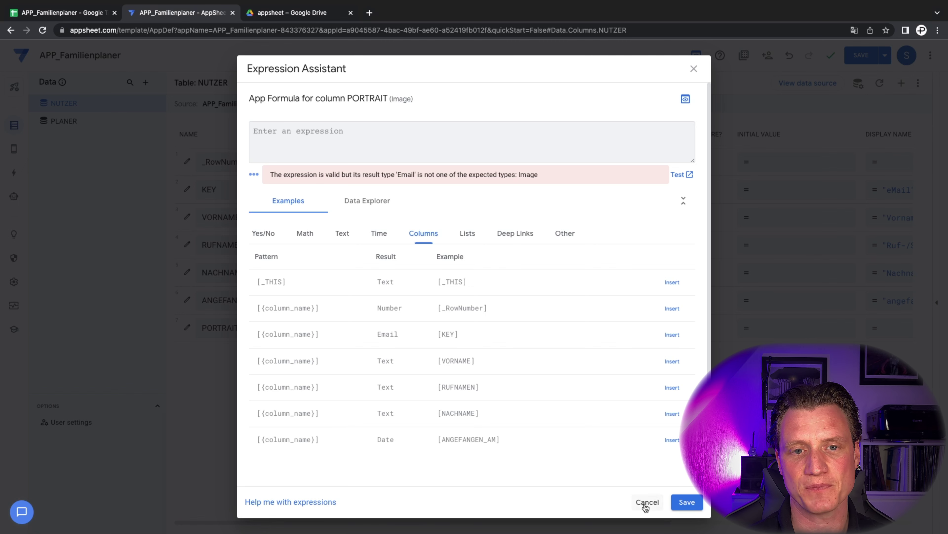
pyautogui.click(645, 502)
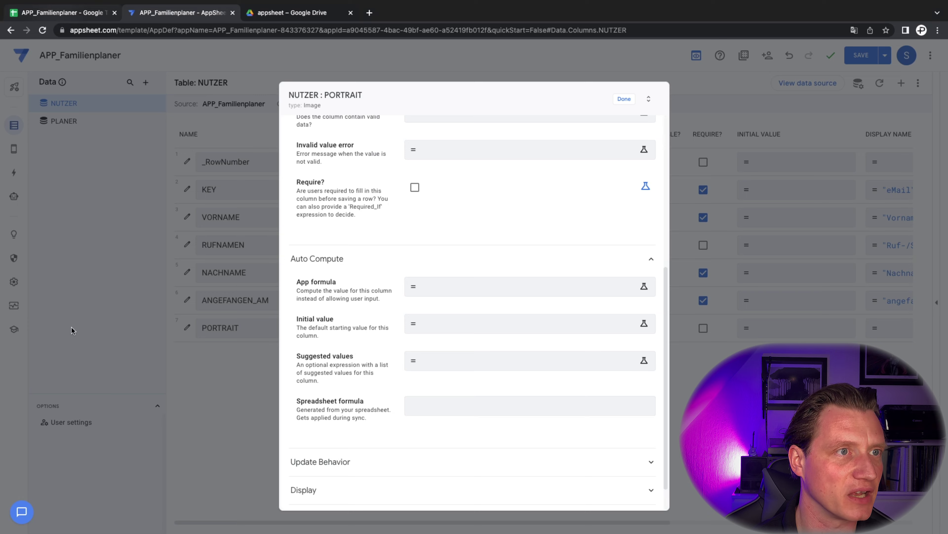
# Switch to the Google Sheets spreadsheet and look at the PLANER sheet's columns and sample entry
pyautogui.hotkey('ctrl', 'pageup')
pyautogui.click(85, 525)
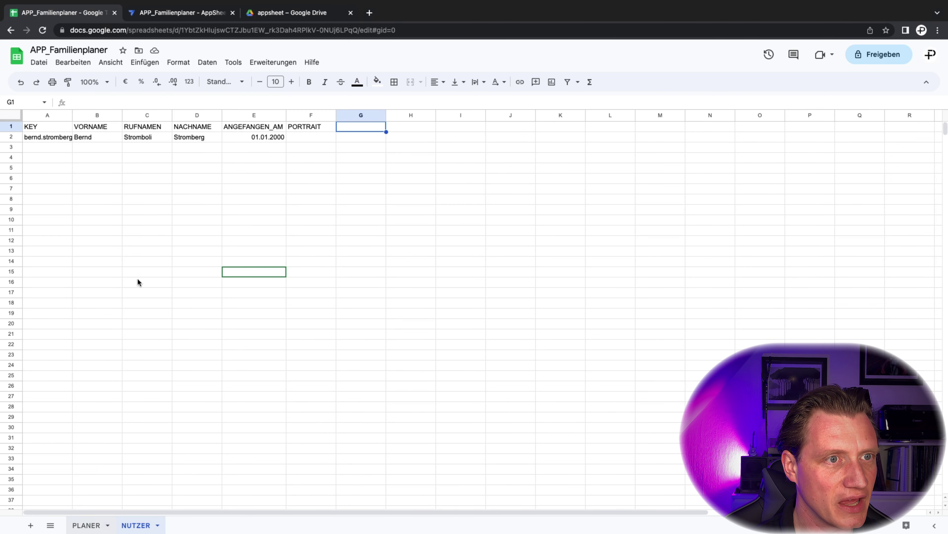
pyautogui.click(289, 138)
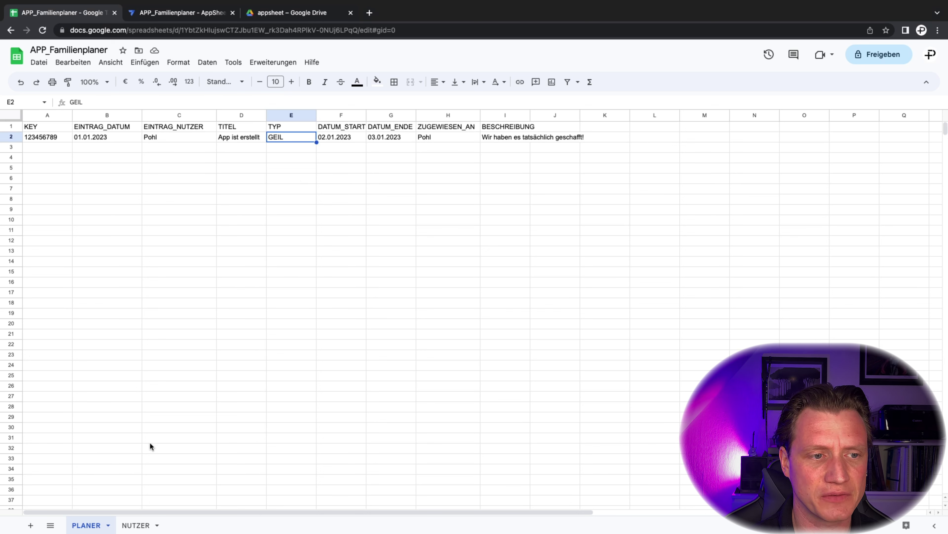
# Switch back to AppSheet, try the text rgt as the PORTRAIT column's spreadsheet formula, and clear it again
pyautogui.click(175, 16)
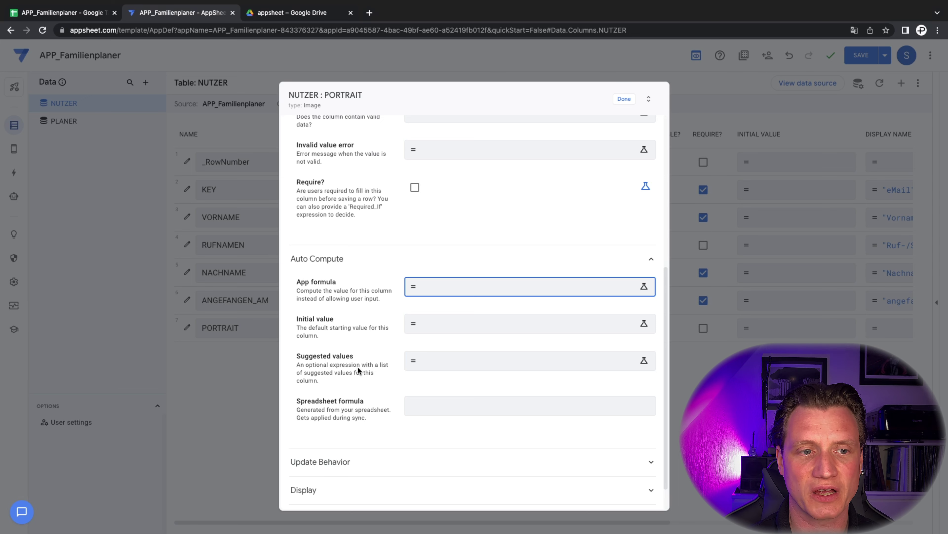
pyautogui.click(444, 405)
pyautogui.write('rgt')
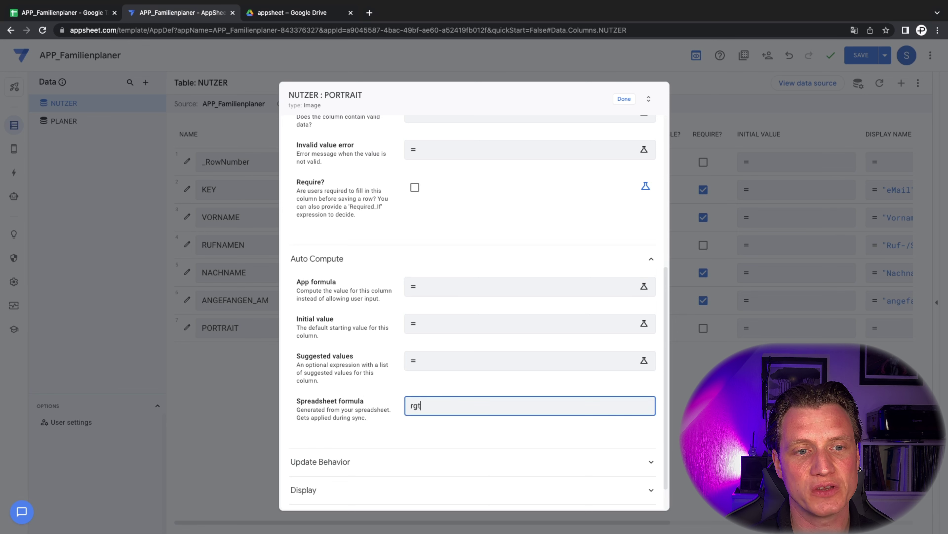
pyautogui.press('BackSpace')
pyautogui.press('BackSpace')
pyautogui.press('BackSpace')
pyautogui.click(381, 403)
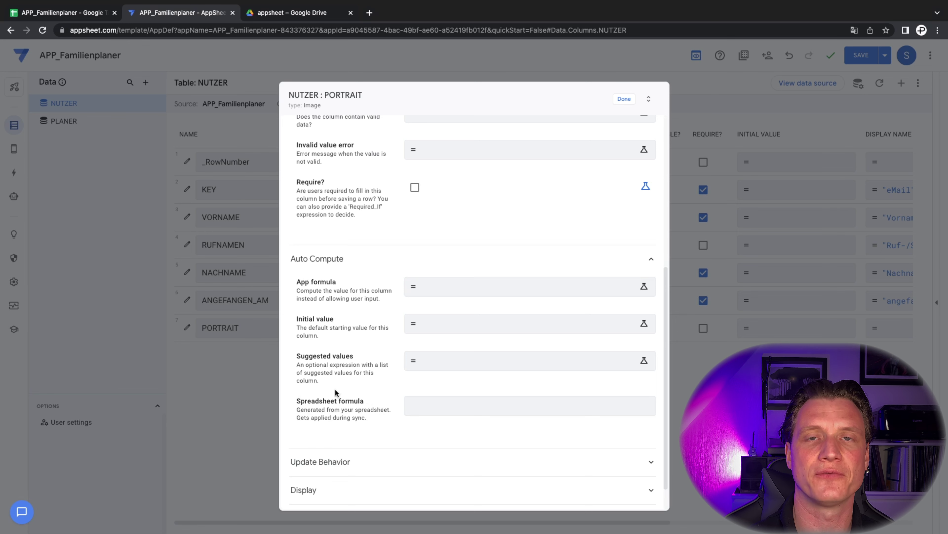
# Switch to the Google Sheets spreadsheet and enter the column header neues_Feld in cell J1 of the PLANER sheet
pyautogui.click(39, 12)
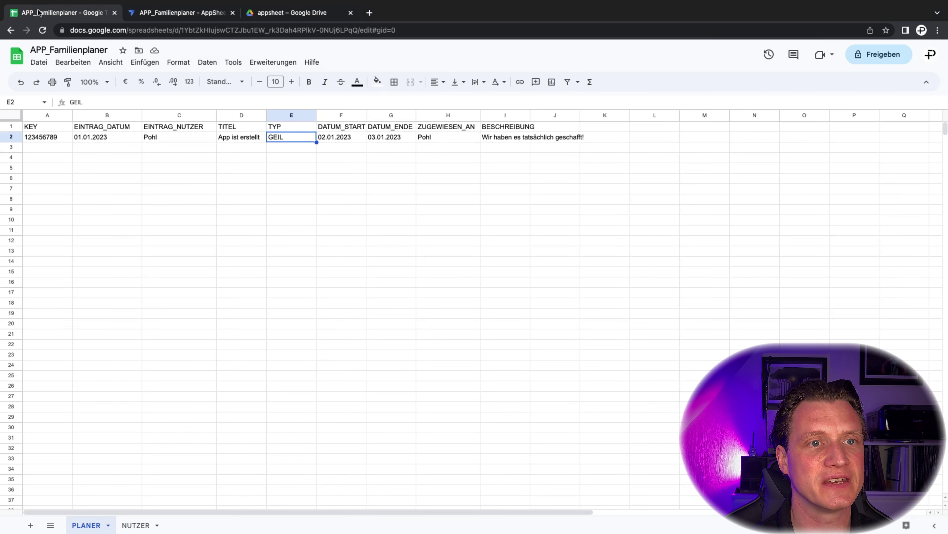
pyautogui.click(552, 127)
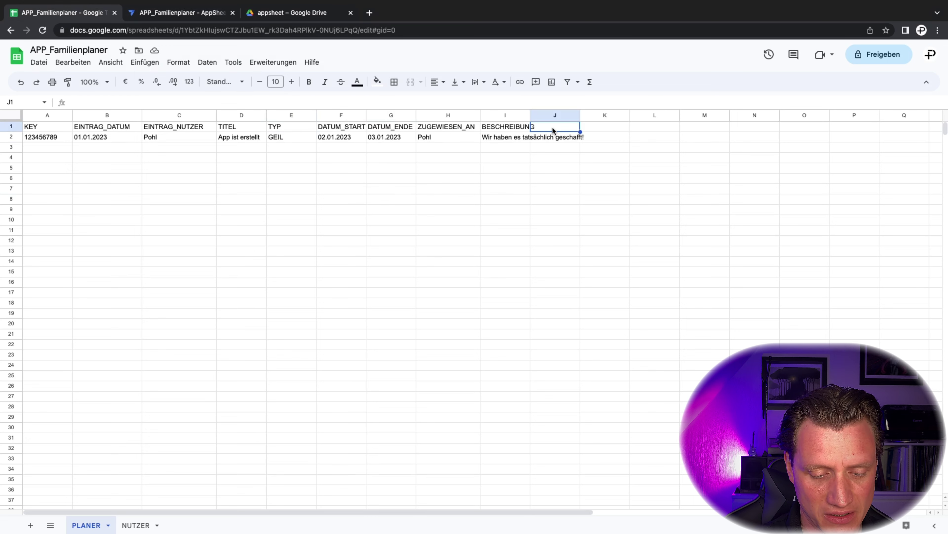
pyautogui.write('neues_Fel')
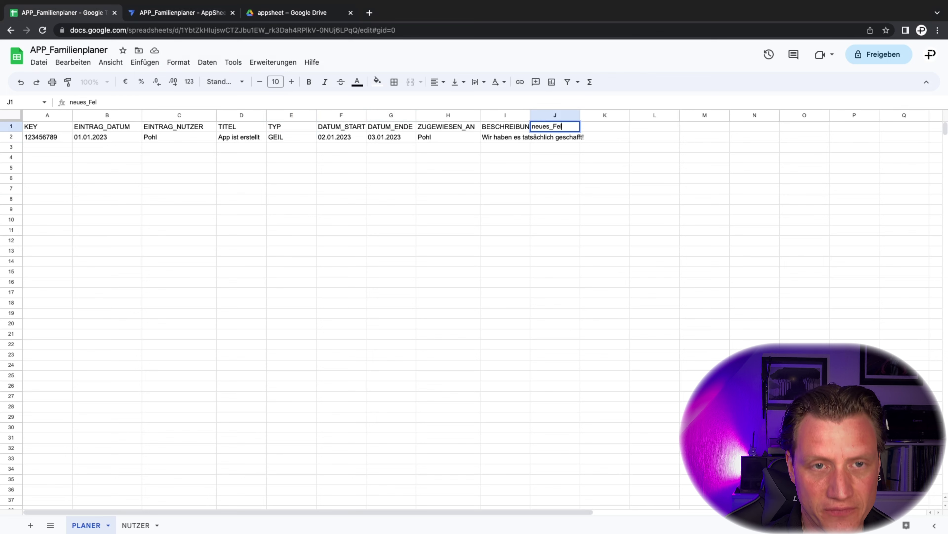
pyautogui.write('d')
pyautogui.press('Return')
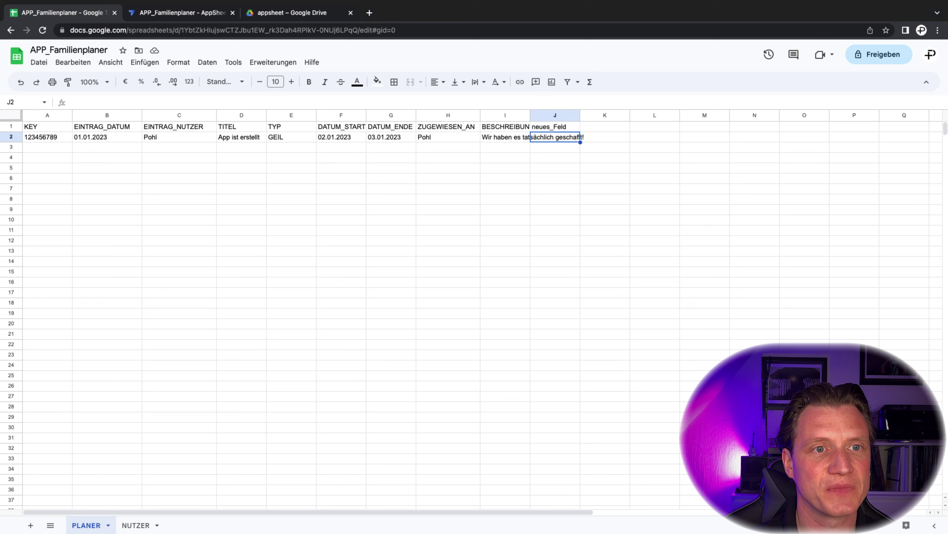
# Replace the header in cell J1 of the PLANER sheet with DAUER
pyautogui.click(555, 127)
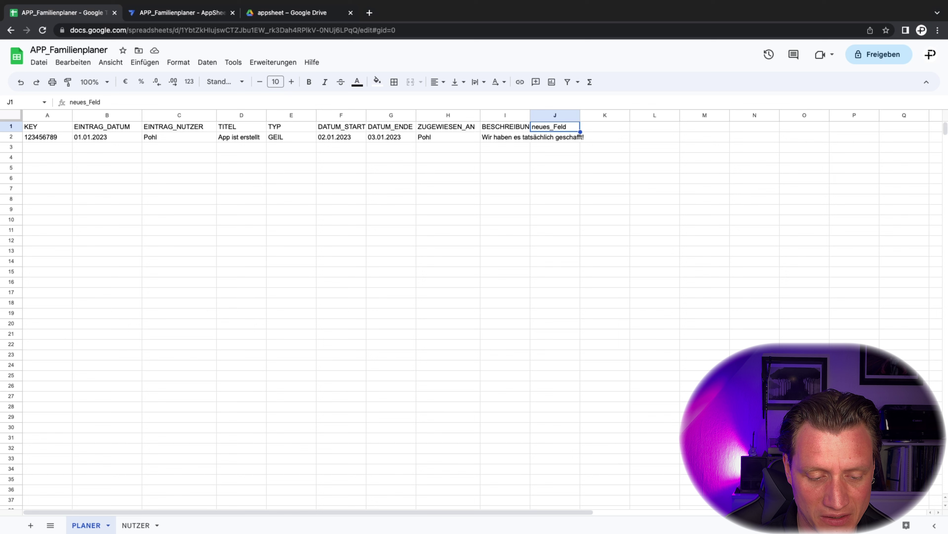
pyautogui.write('DAUER')
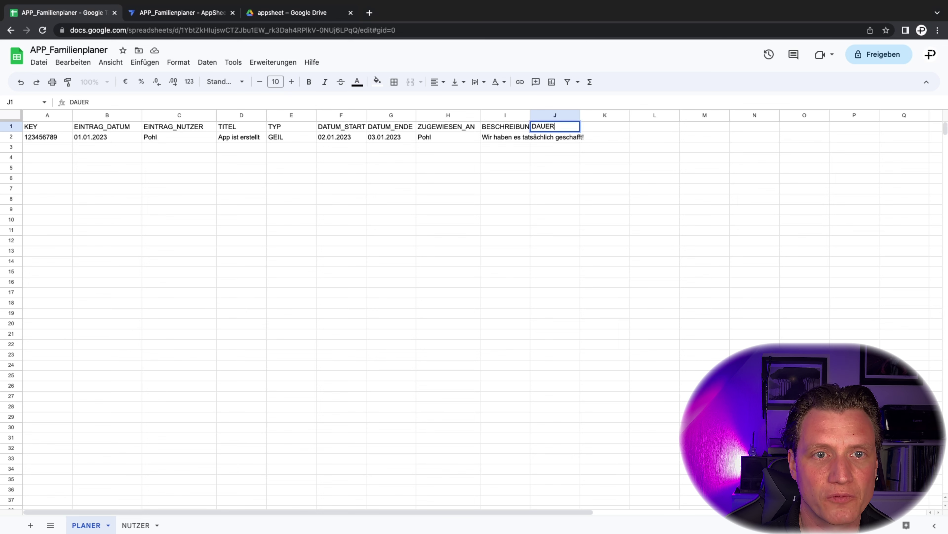
pyautogui.press('Return')
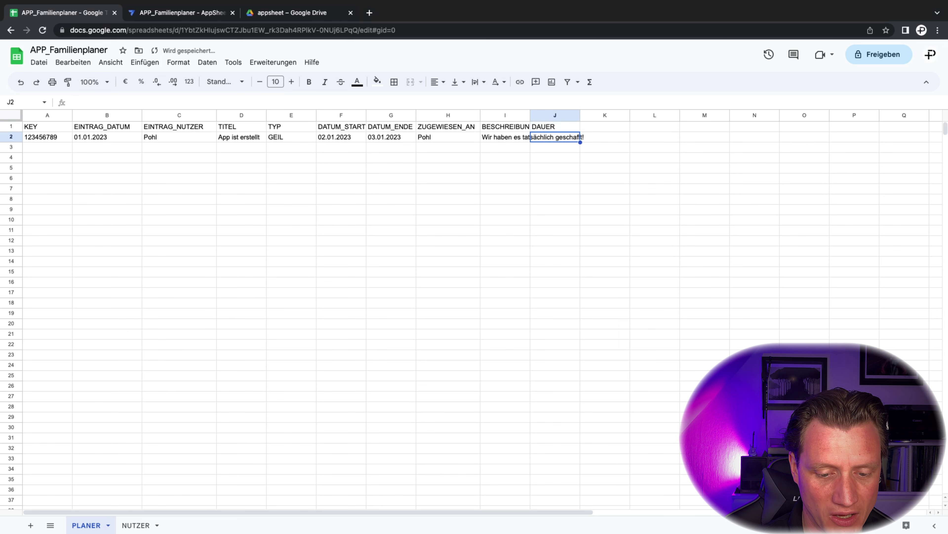
# Enter the formula =G2-F2 in cell J2 to subtract DATUM_START from DATUM_ENDE
pyautogui.write('=')
pyautogui.click(388, 137)
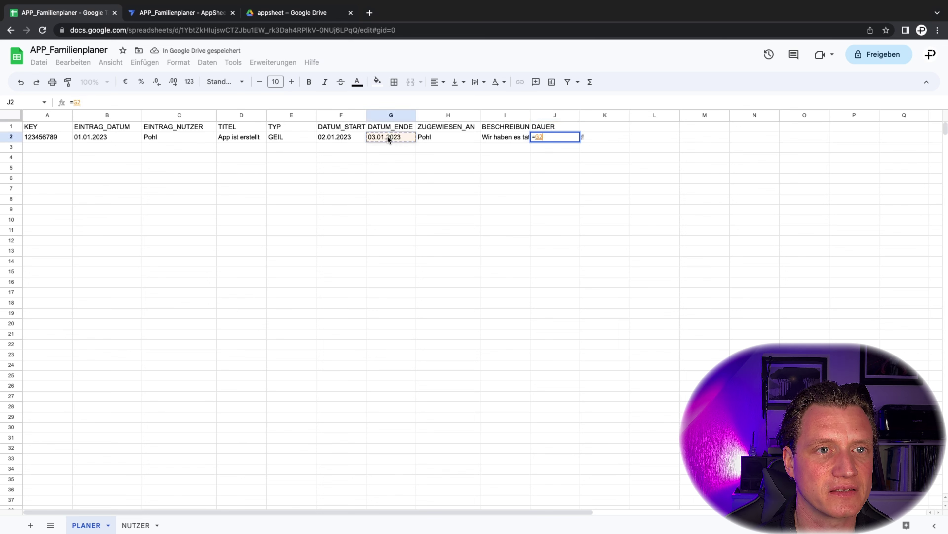
pyautogui.write('-')
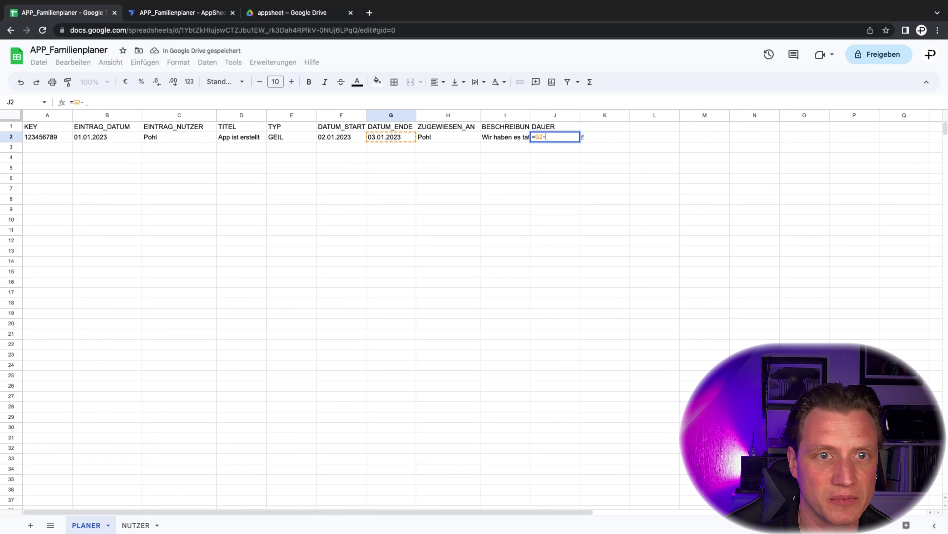
pyautogui.click(327, 136)
pyautogui.press('Return')
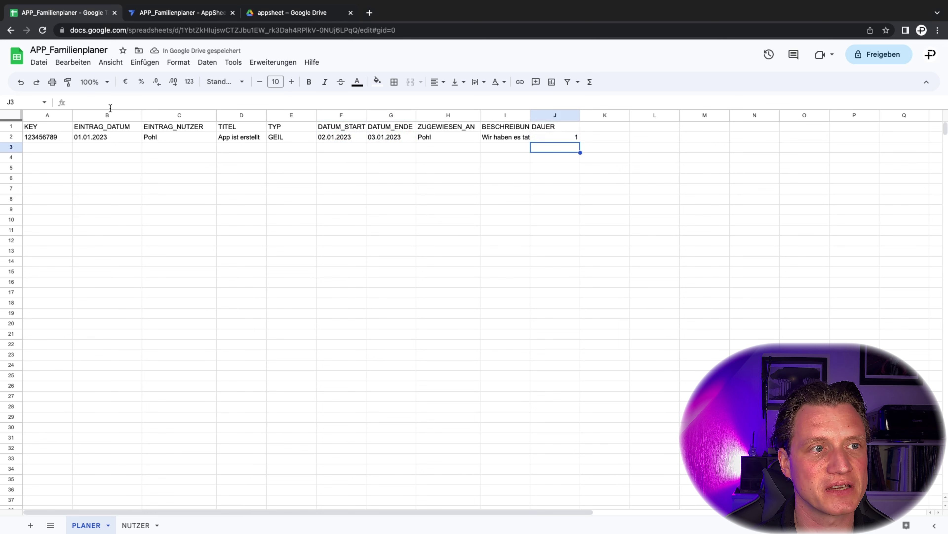
# Change the formula in cell J2 of the DAUER column to =(G2-F2)+1
pyautogui.click(565, 137)
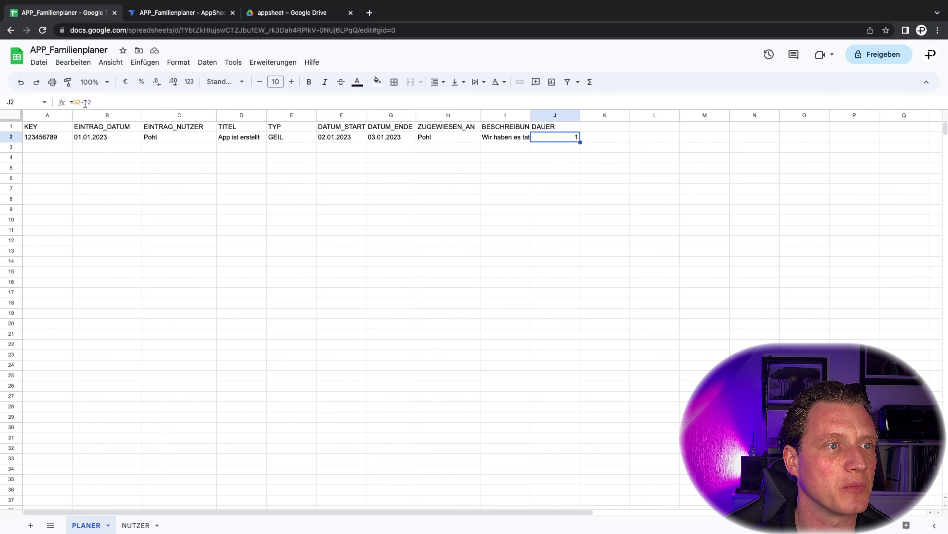
pyautogui.click(74, 102)
pyautogui.write('(')
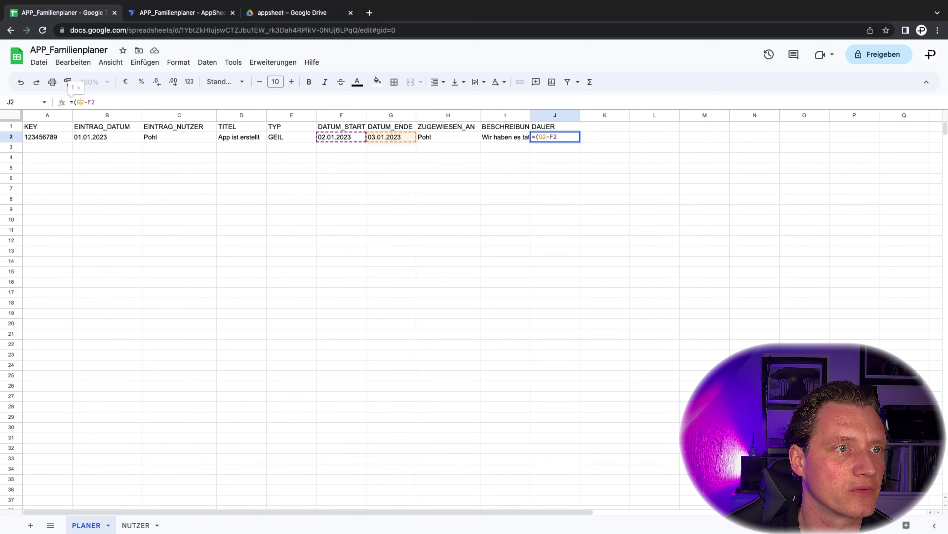
pyautogui.click(96, 102)
pyautogui.write(')+1')
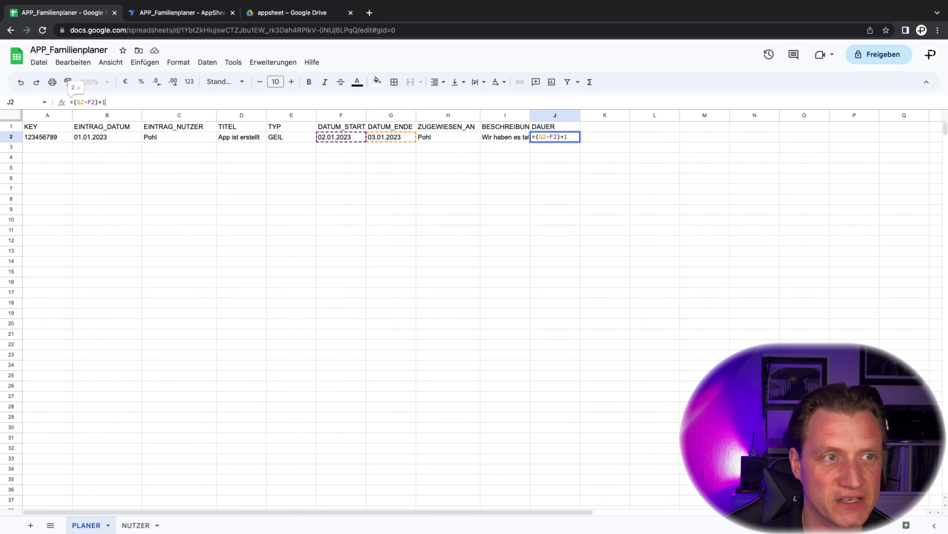
pyautogui.press('Return')
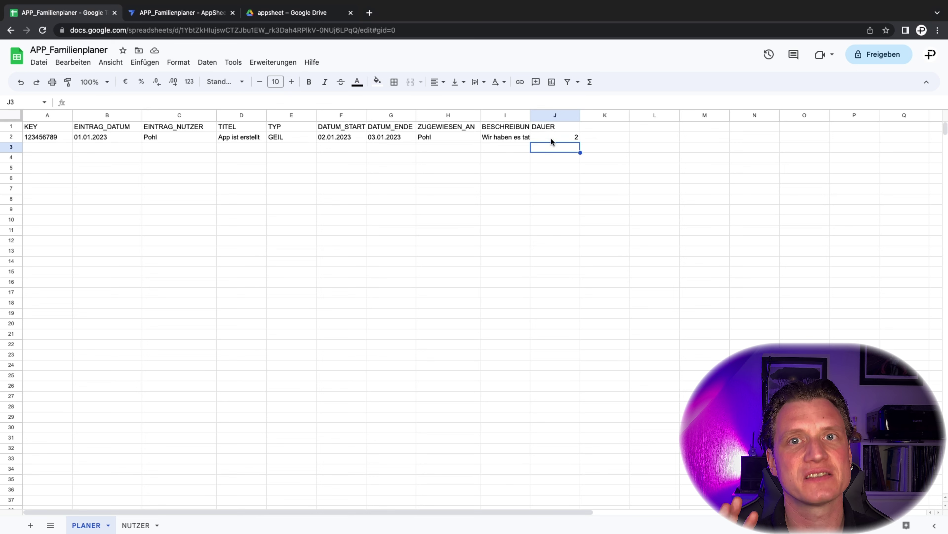
# Switch back to AppSheet, close the PORTRAIT column settings, and regenerate the column structure of the PLANER table
pyautogui.click(176, 14)
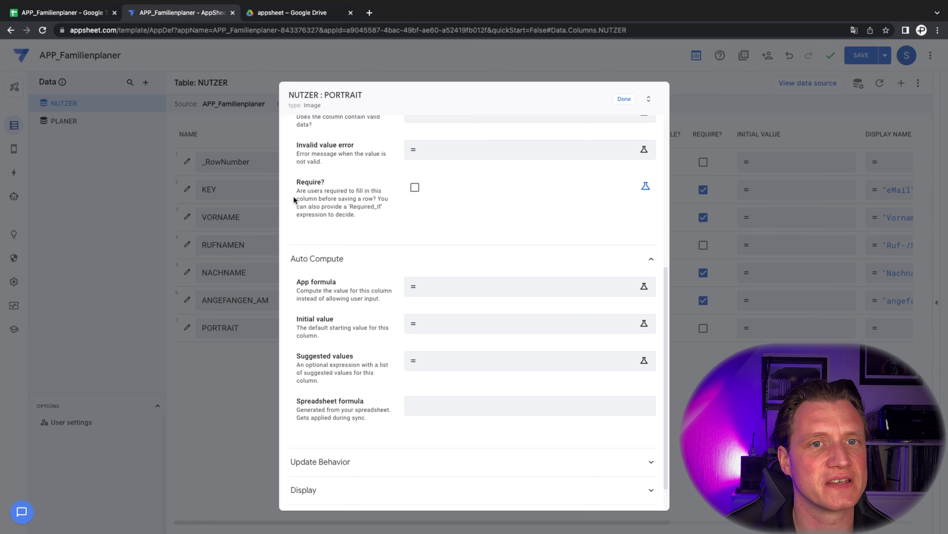
pyautogui.click(629, 102)
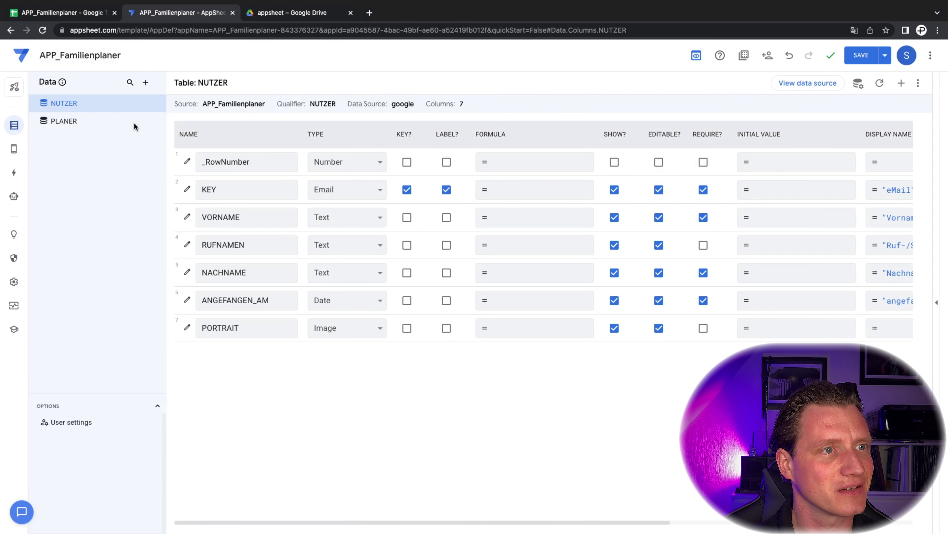
pyautogui.click(66, 121)
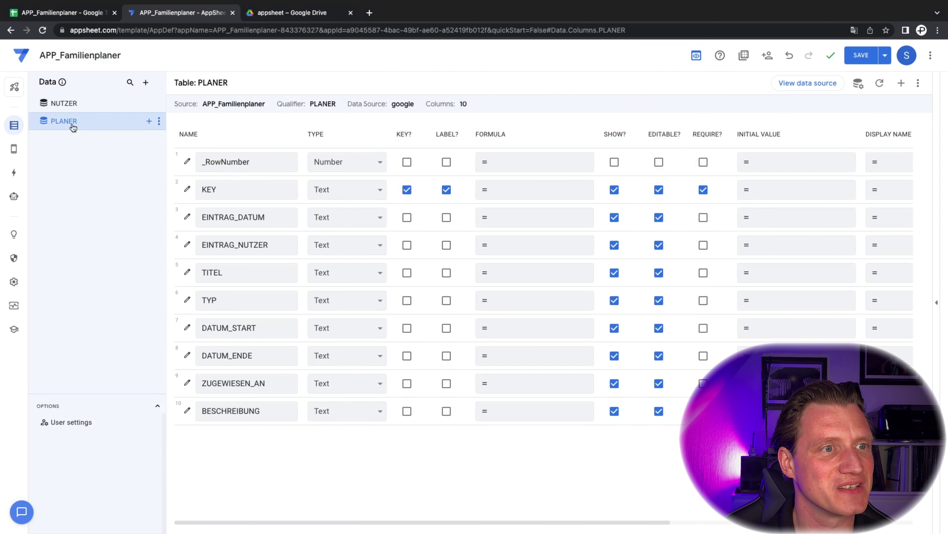
pyautogui.click(880, 87)
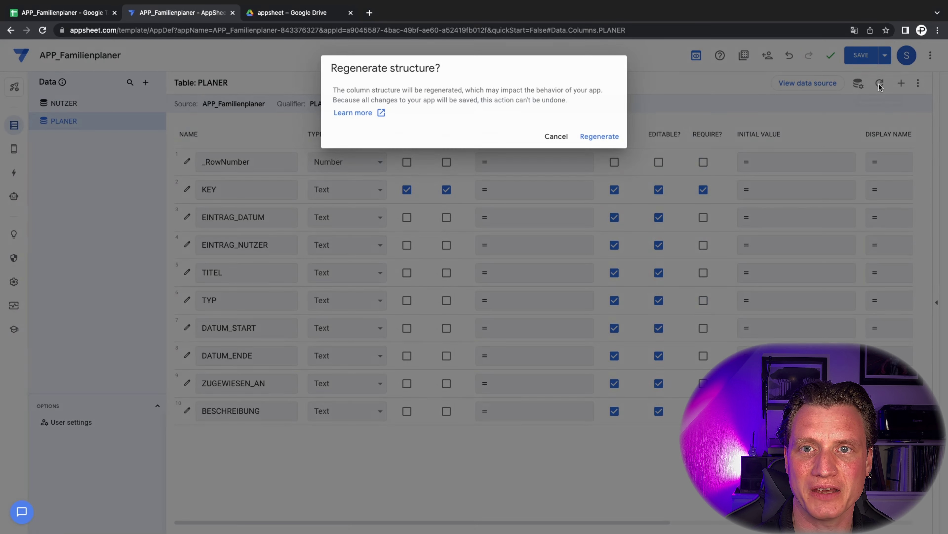
pyautogui.click(601, 137)
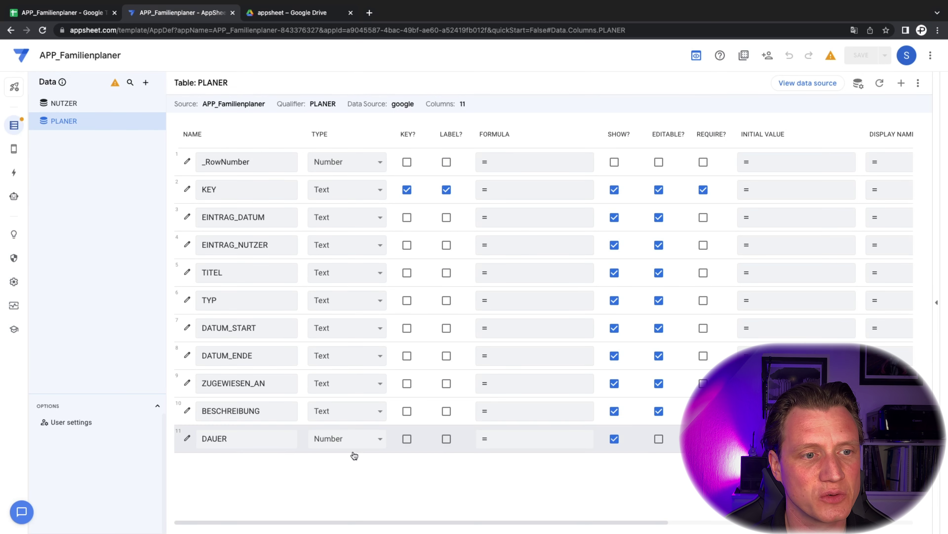
# Open the DAUER column's settings and examine the spreadsheet formula in its Auto Compute options
pyautogui.click(210, 444)
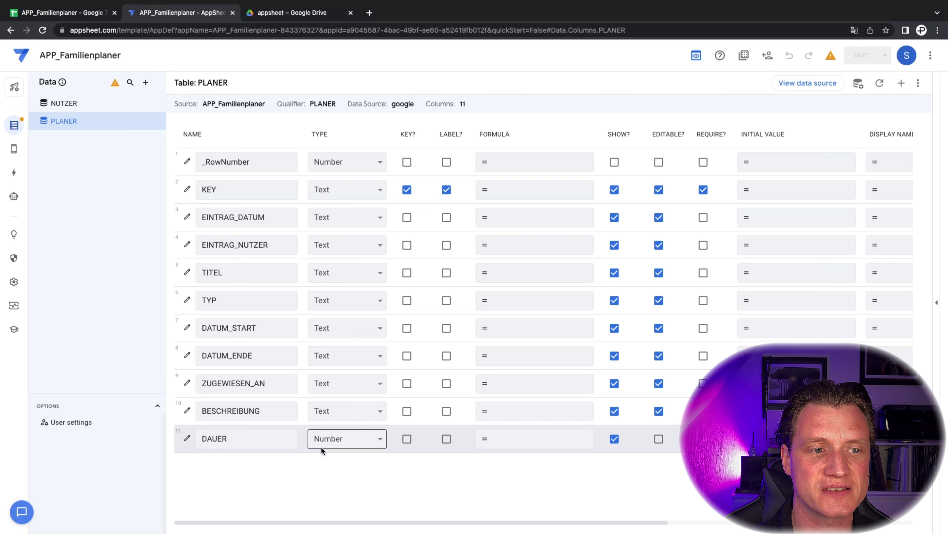
pyautogui.click(187, 438)
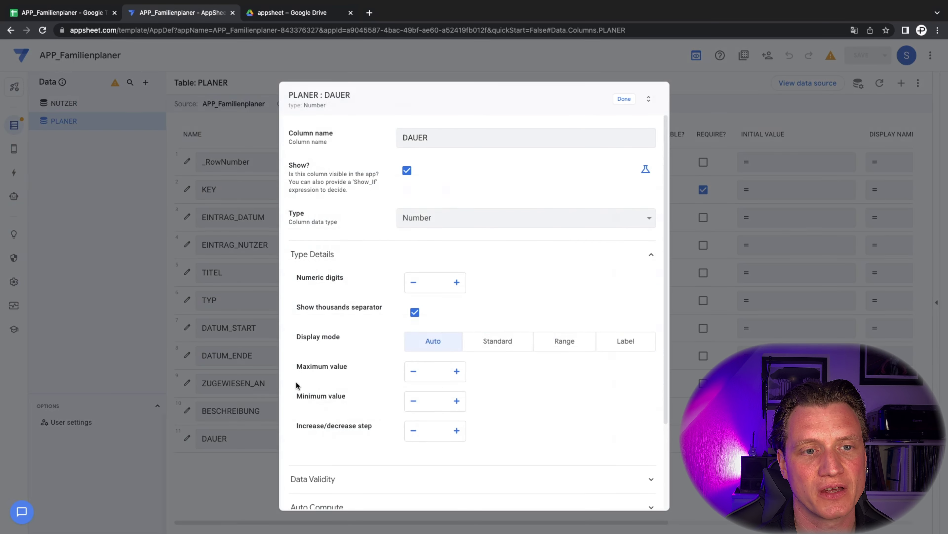
pyautogui.scroll(-3, 350, 359)
pyautogui.click(338, 399)
pyautogui.scroll(-5, 345, 368)
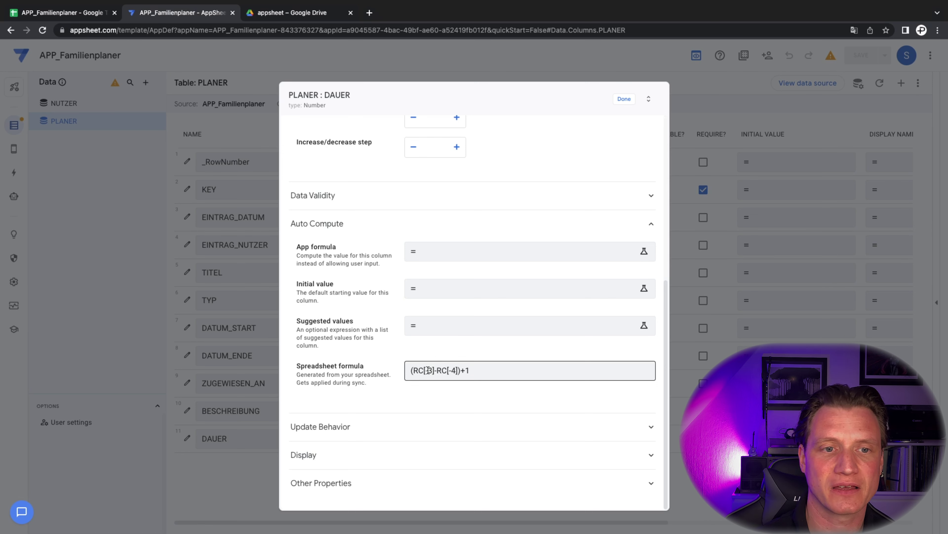
pyautogui.moveTo(424, 370); pyautogui.dragTo(434, 370)
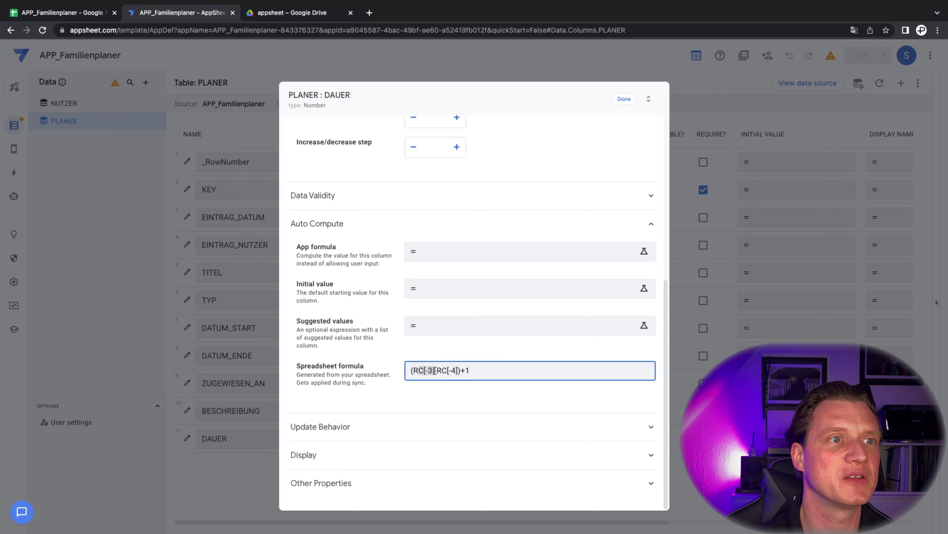
# Switch to the Google Sheets spreadsheet and trace the cell offsets from DAUER in J2 back to DATUM_ENDE and DATUM_START
pyautogui.click(61, 12)
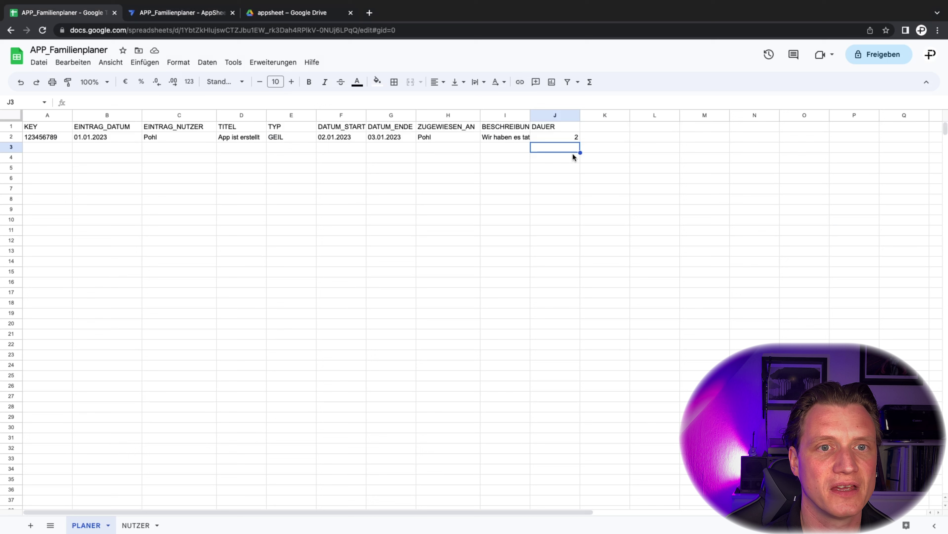
pyautogui.click(570, 136)
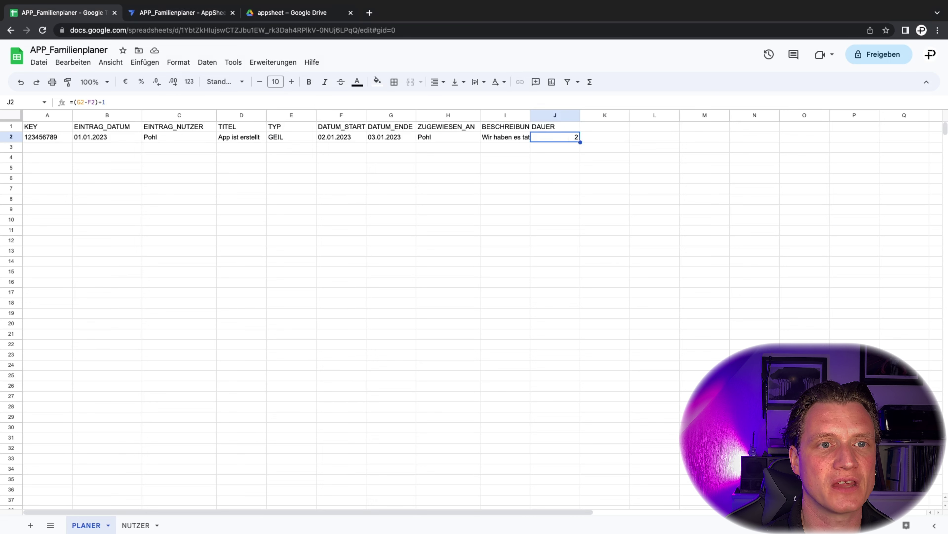
pyautogui.press('Left')
pyautogui.press('Left')
pyautogui.press('Left')
pyautogui.press('Right')
pyautogui.press('Right')
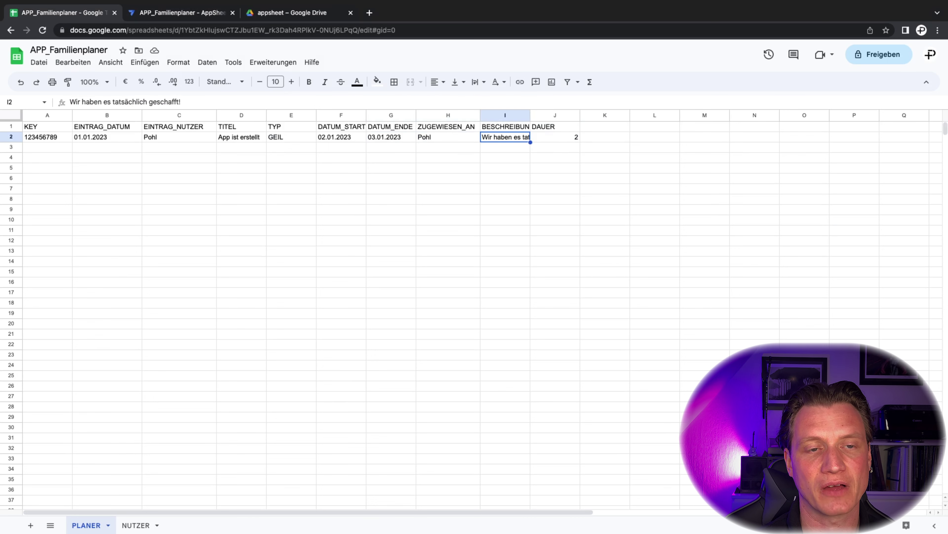
pyautogui.press('Left')
pyautogui.press('Left')
pyautogui.press('Left')
pyautogui.press('Right')
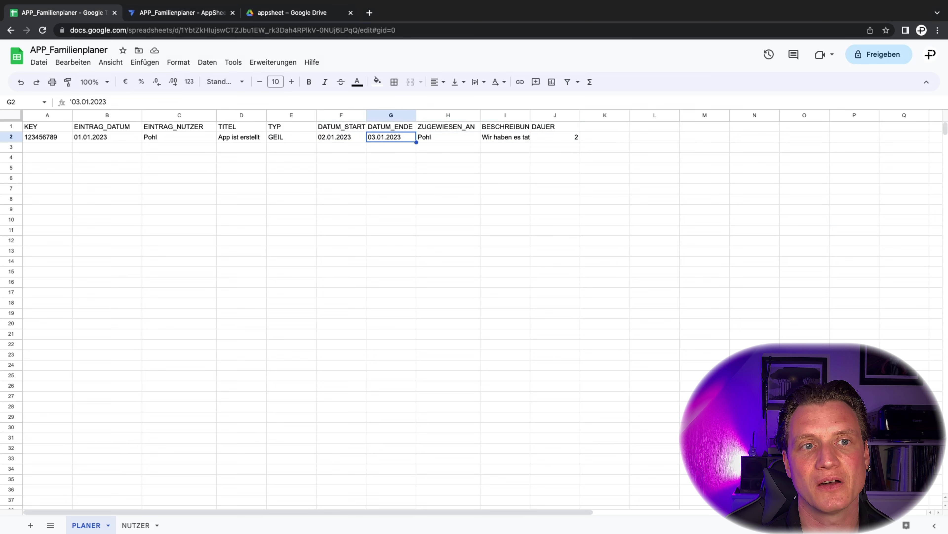
pyautogui.press('Left')
pyautogui.press('Right')
pyautogui.press('Left')
pyautogui.press('Right')
pyautogui.press('Right')
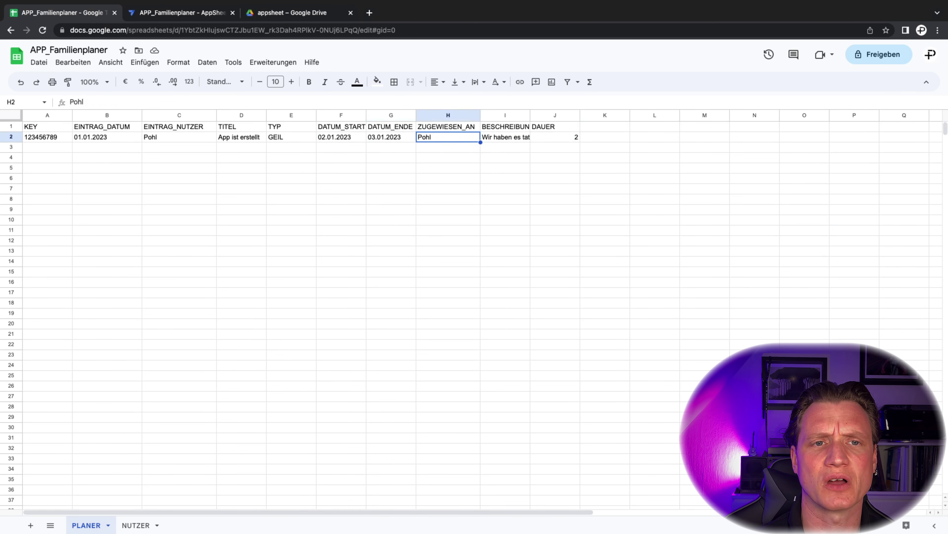
pyautogui.press('Right')
pyautogui.press('Left')
pyautogui.press('Left')
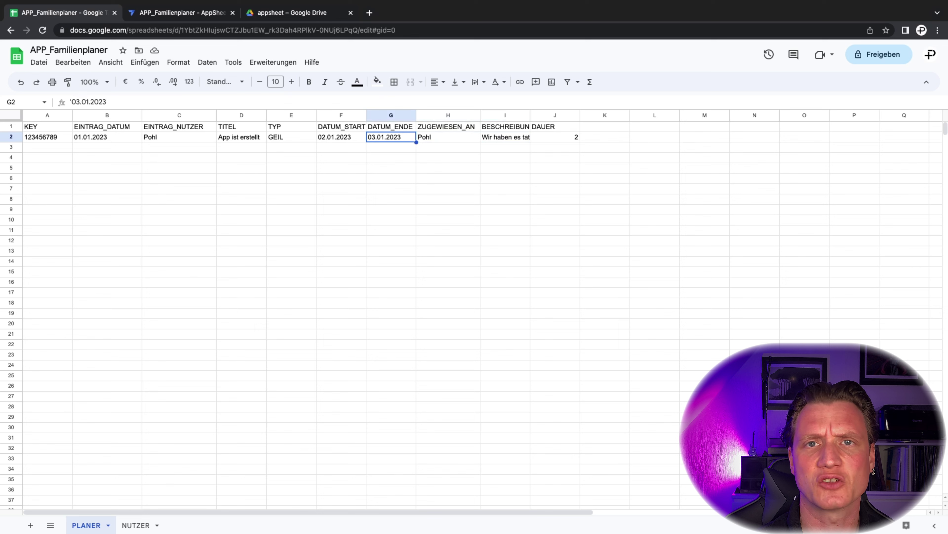
pyautogui.press('Left')
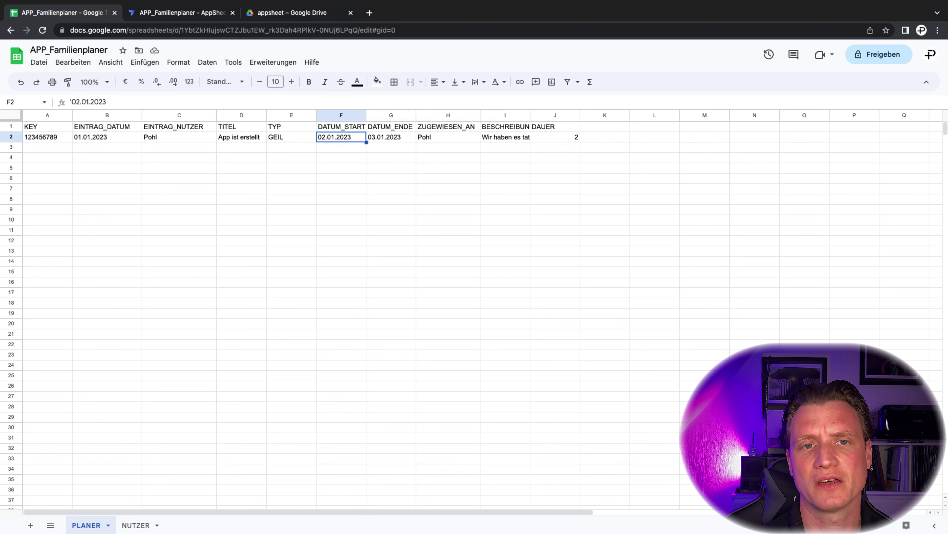
# Return to AppSheet and examine the relative column references in the DAUER column's spreadsheet formula
pyautogui.moveTo(135, 3)
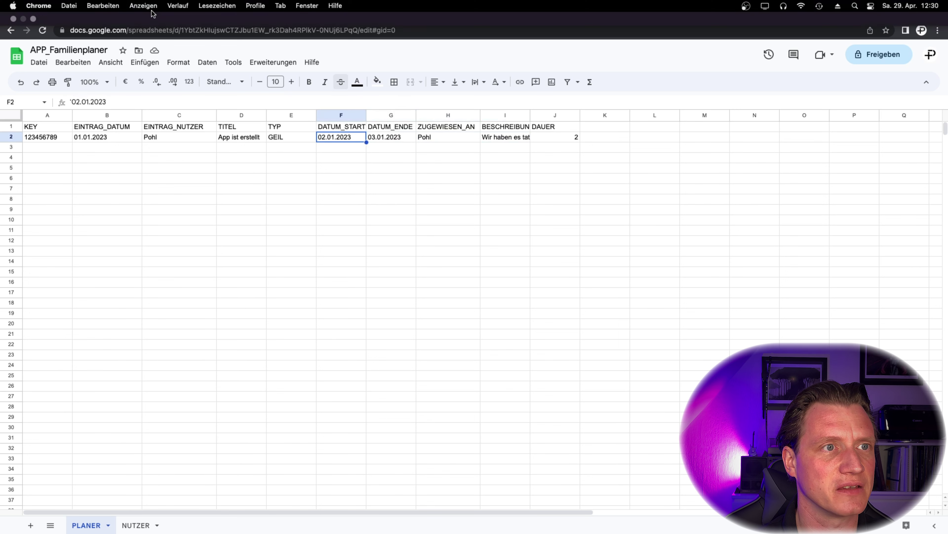
pyautogui.click(179, 38)
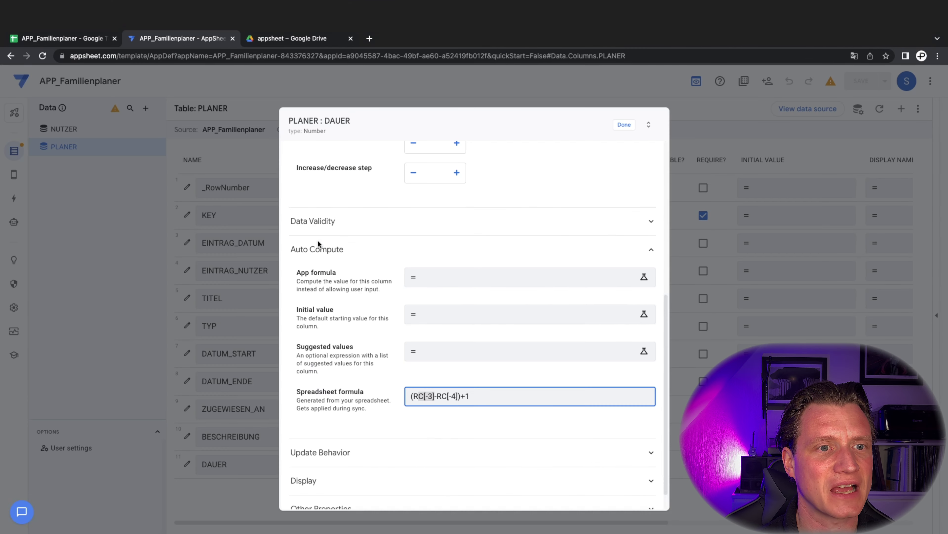
pyautogui.click(449, 370)
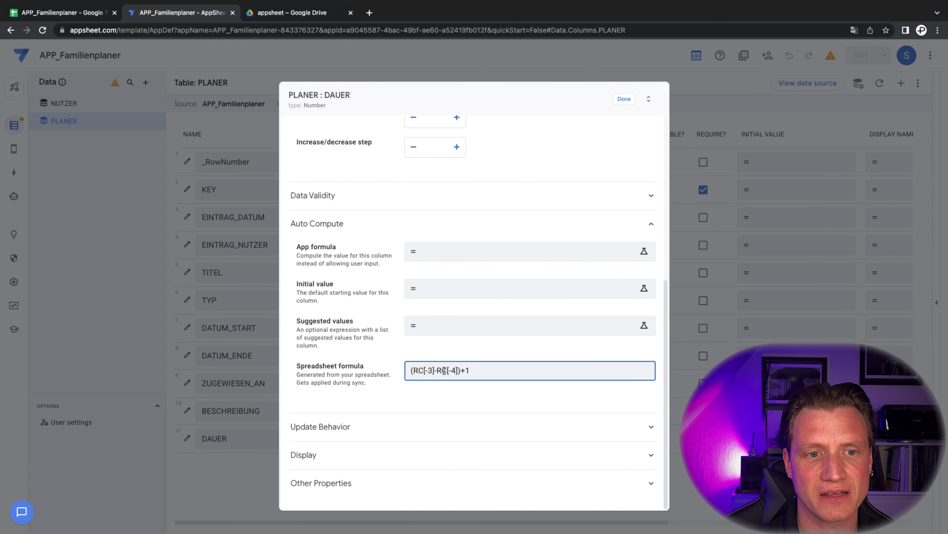
pyautogui.click(413, 369)
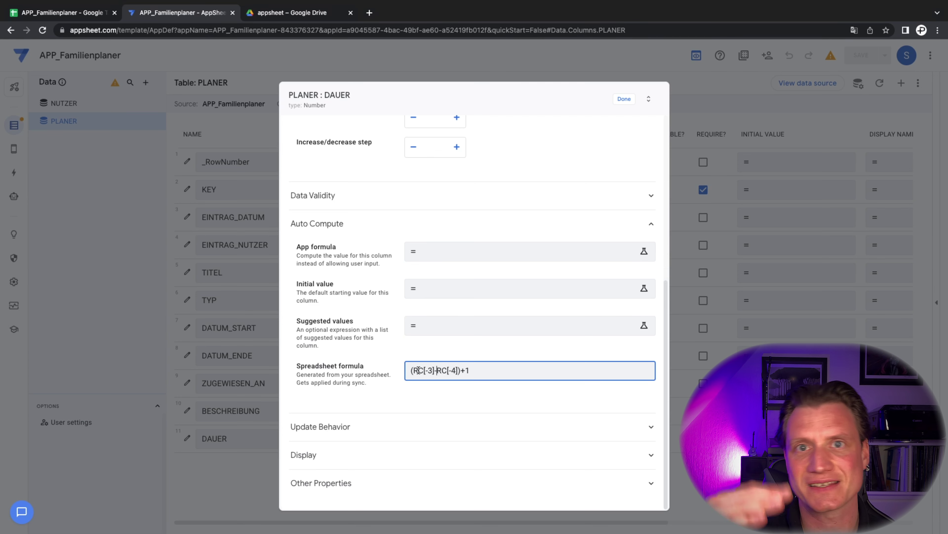
pyautogui.moveTo(419, 370); pyautogui.dragTo(438, 371)
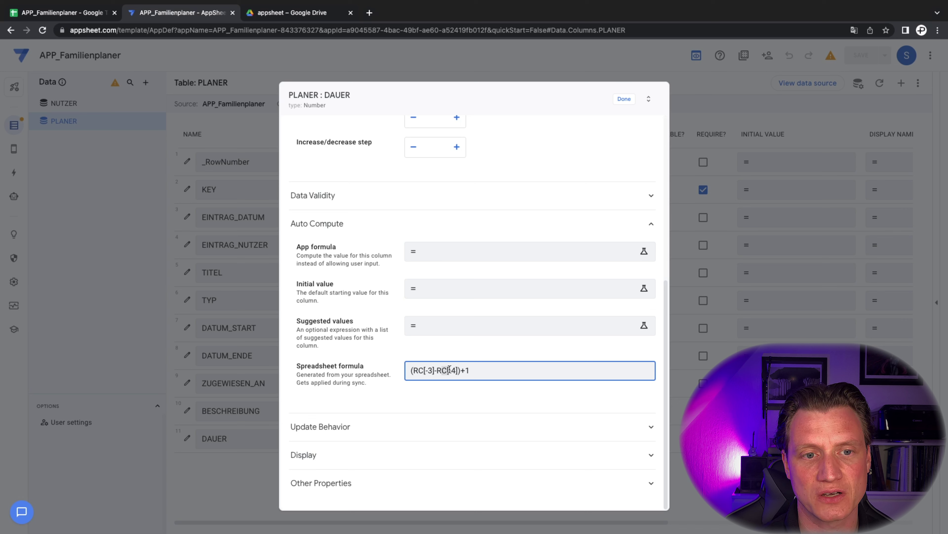
# Switch to the Google Sheets spreadsheet and examine the DAUER formula in J2 and the cells below it
pyautogui.click(475, 375)
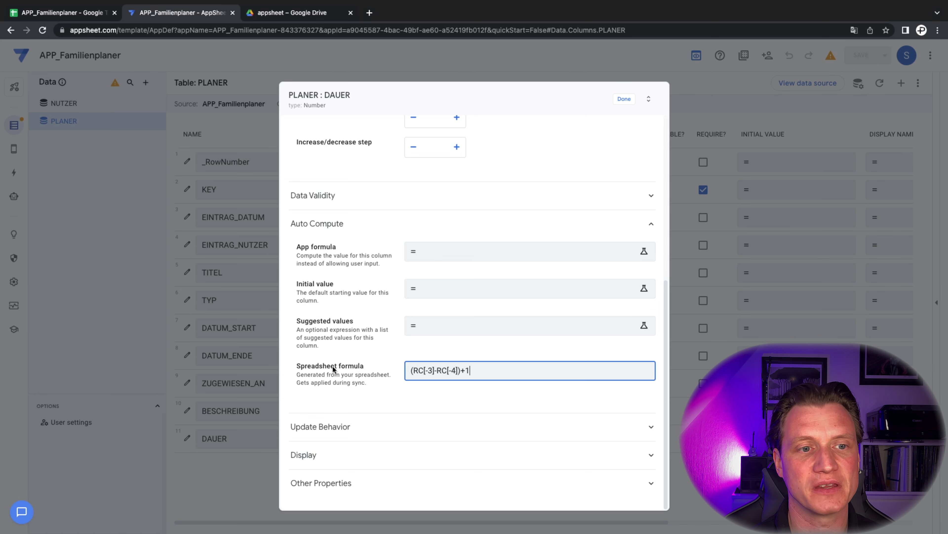
pyautogui.click(71, 13)
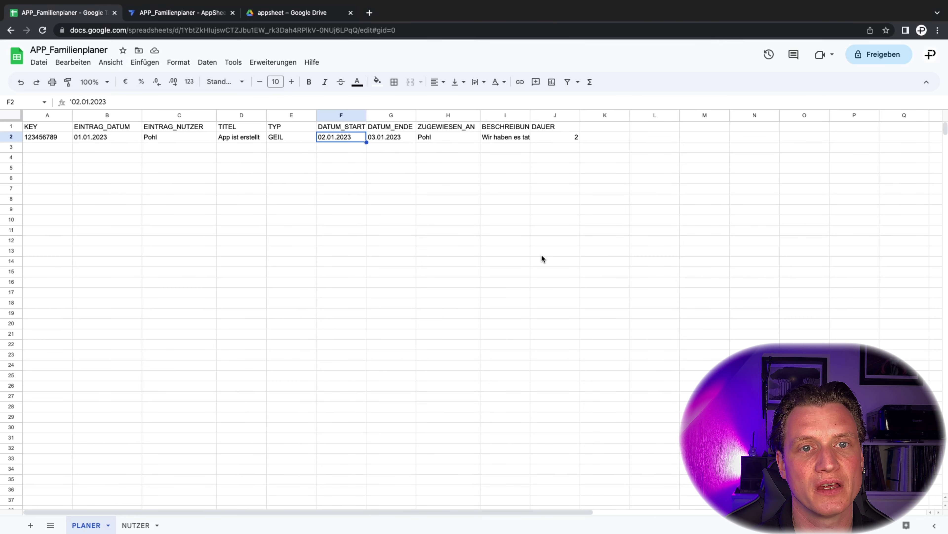
pyautogui.click(551, 200)
pyautogui.click(565, 141)
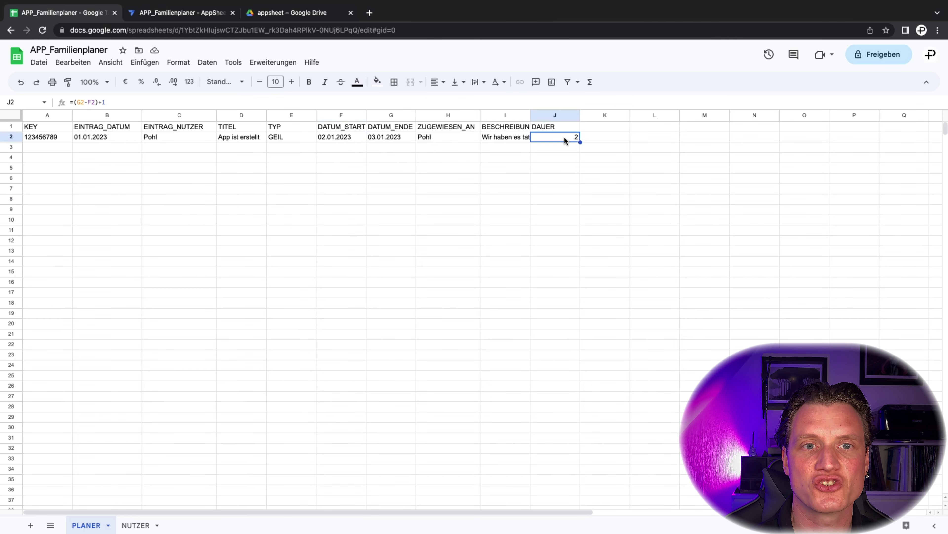
pyautogui.press('Down')
pyautogui.press('Down')
pyautogui.press('Down')
pyautogui.press('Down')
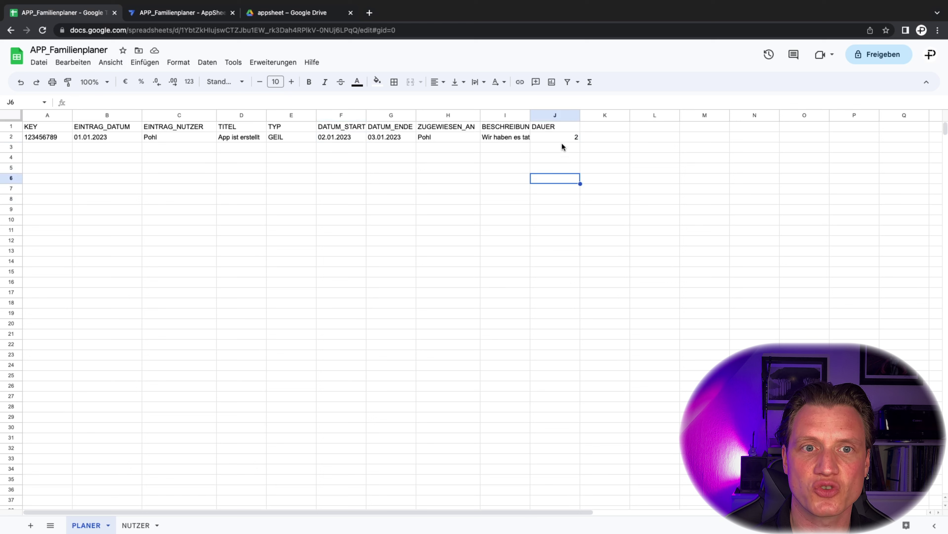
pyautogui.click(561, 137)
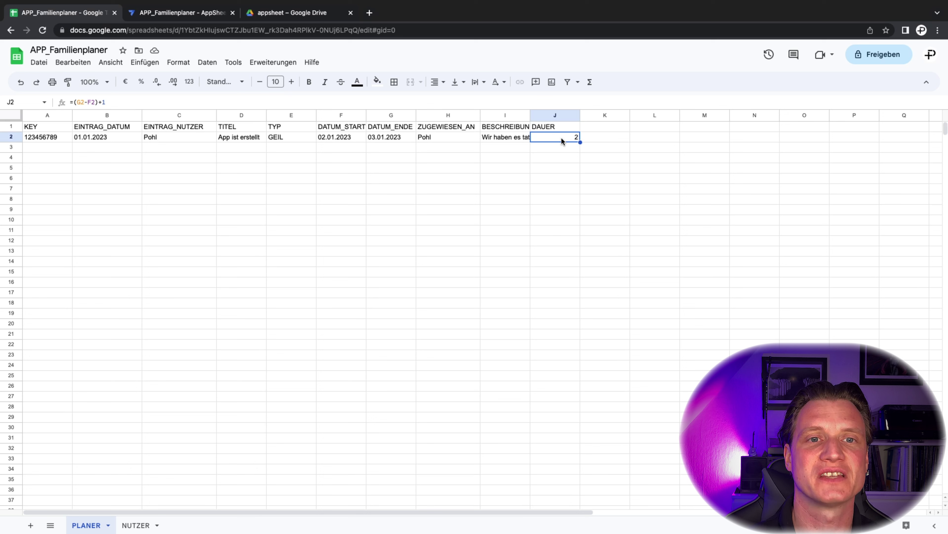
pyautogui.click(121, 102)
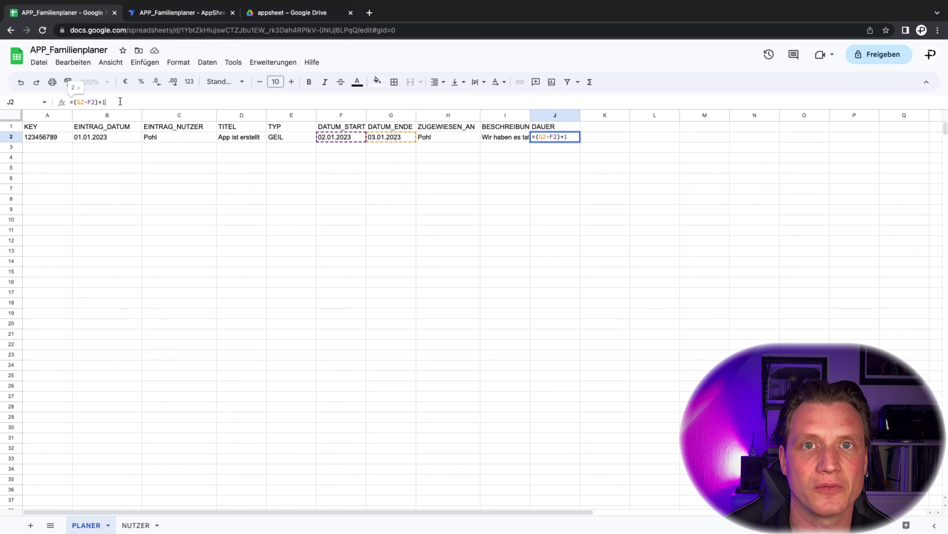
pyautogui.press('Escape')
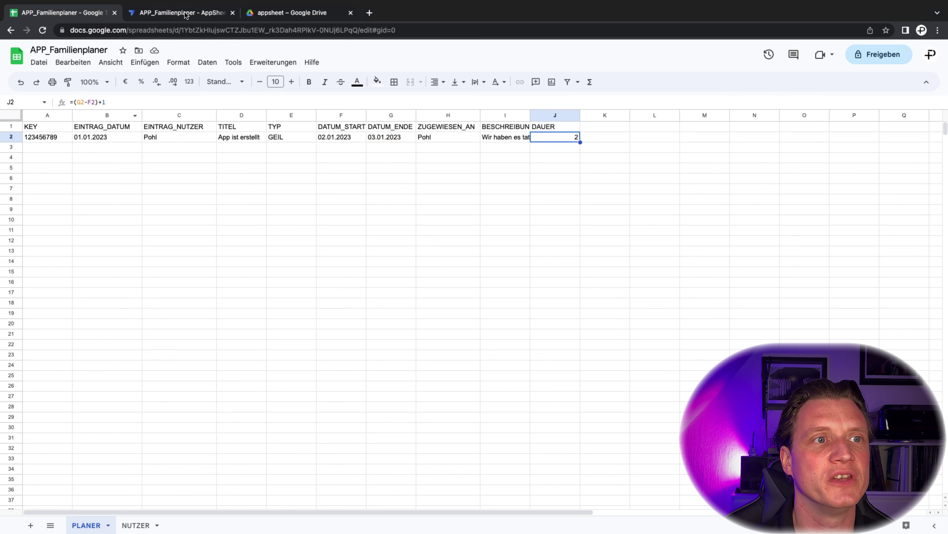
# Return to AppSheet and view the Expression Assistant for the DAUER column's app formula, leaving it without an expression
pyautogui.hotkey('ctrl', 'Tab')
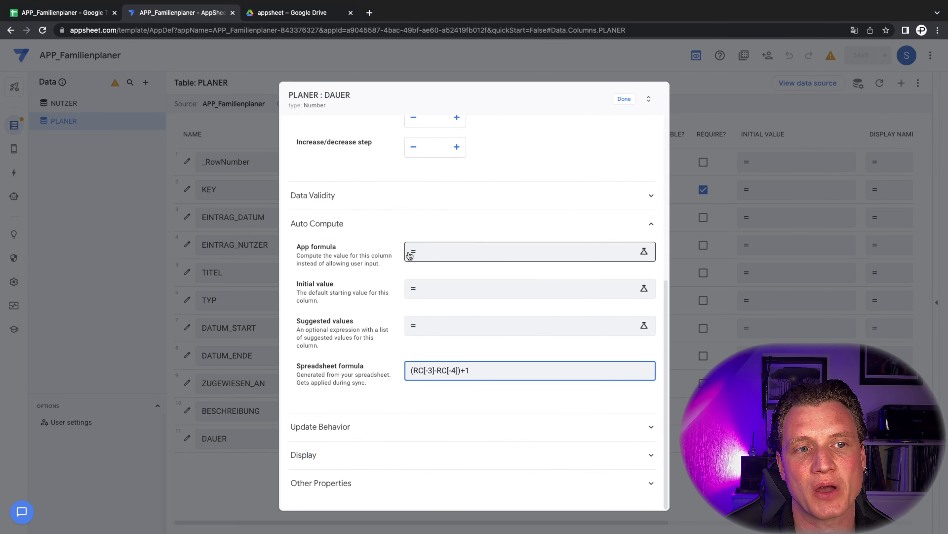
pyautogui.click(452, 251)
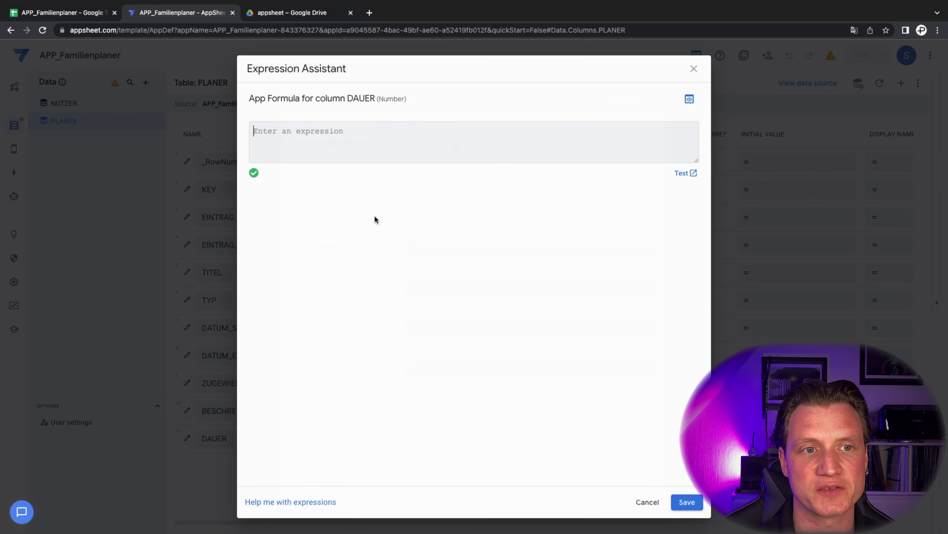
pyautogui.click(648, 501)
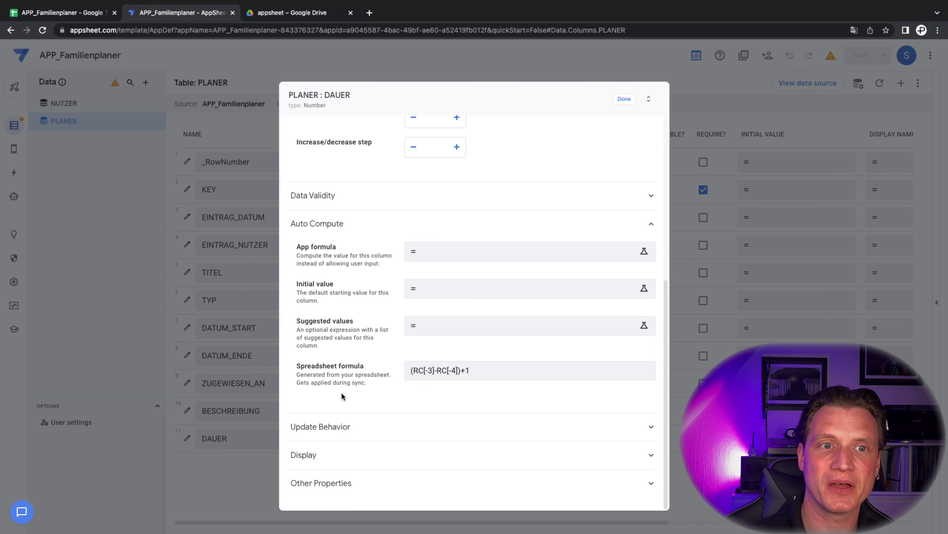
# Try the app formula ([DATUM_ENDE] - [DATUM_START]) + 1 for the DAUER column, then cancel the expression
pyautogui.click(431, 252)
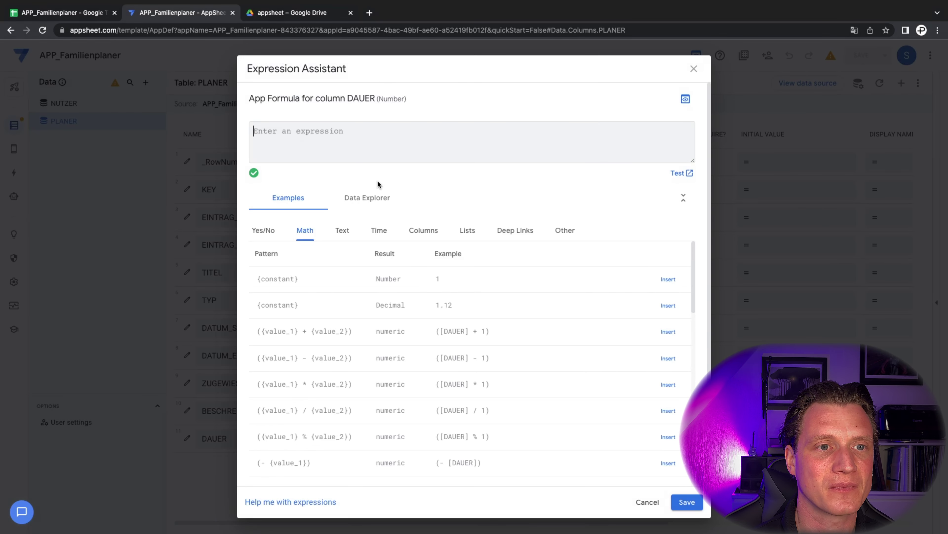
pyautogui.click(375, 205)
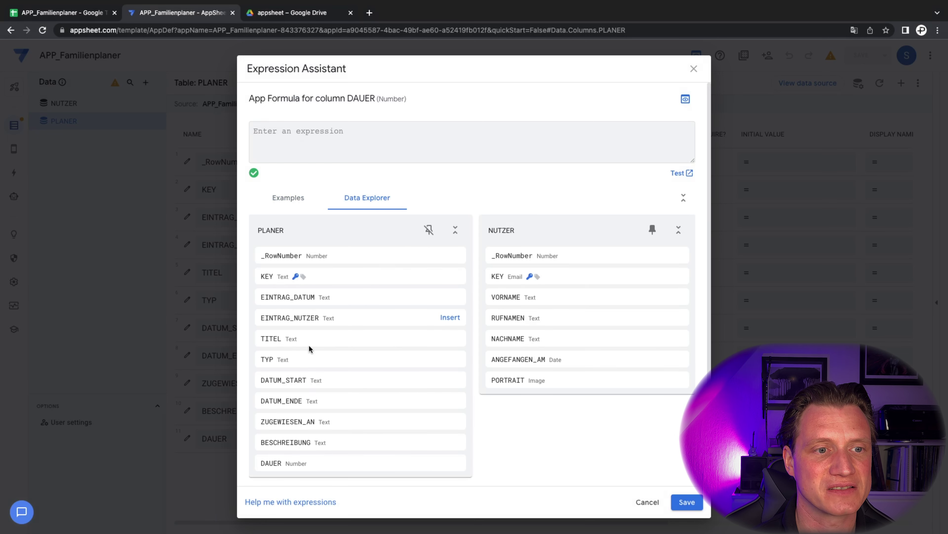
pyautogui.click(450, 399)
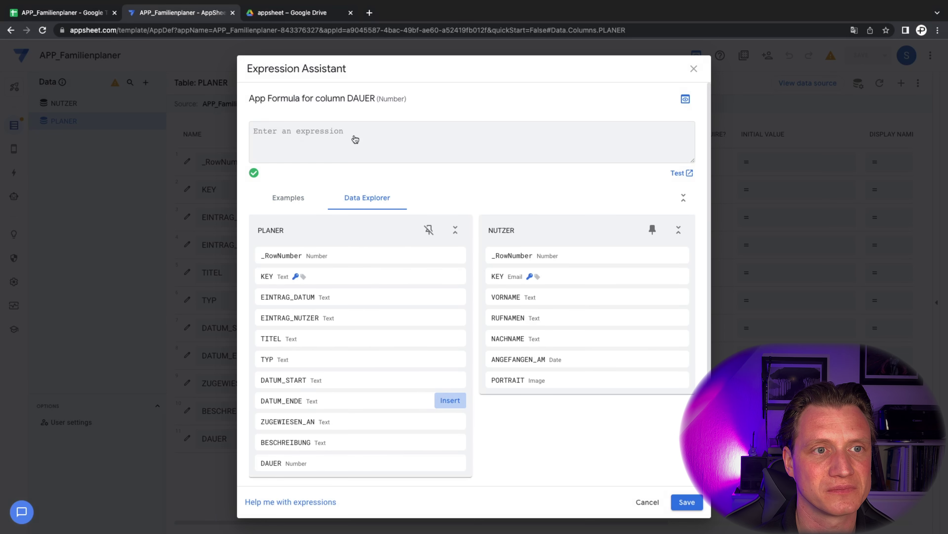
pyautogui.write('-')
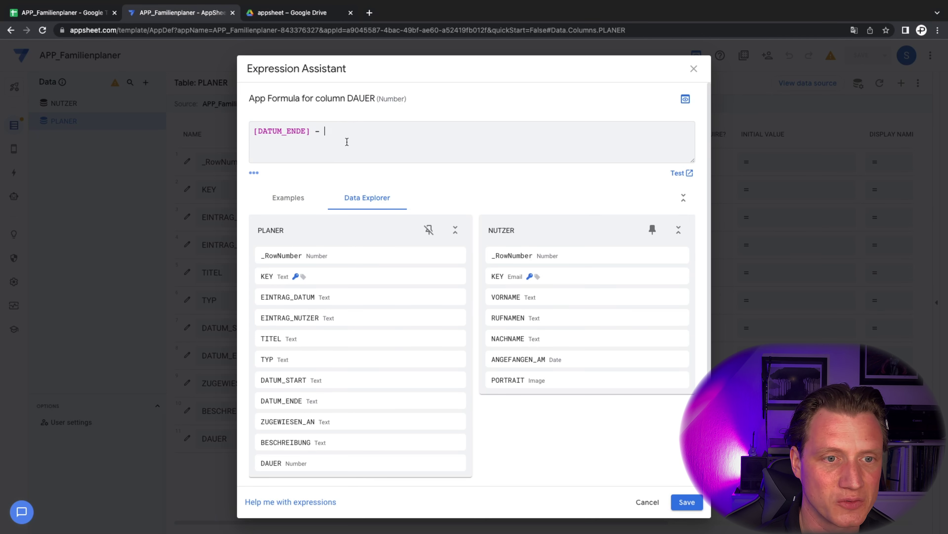
pyautogui.click(450, 379)
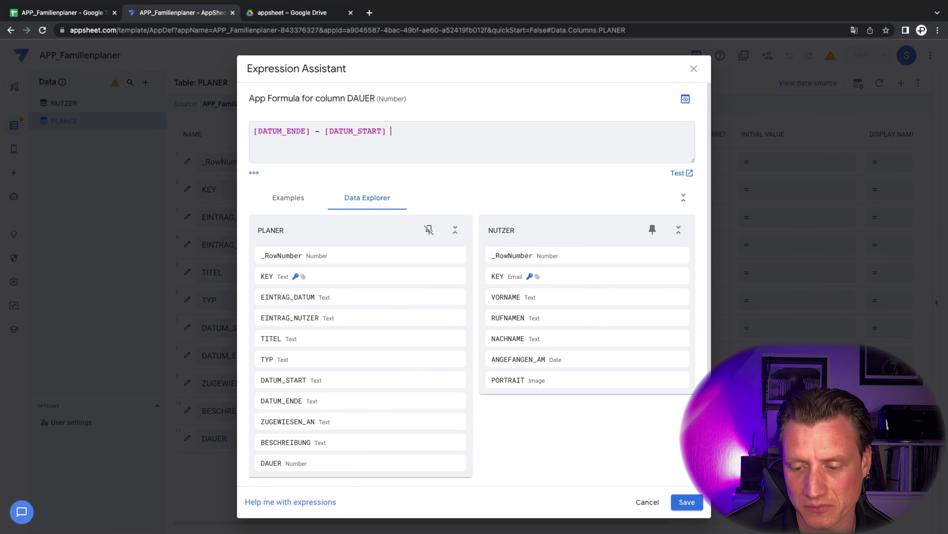
pyautogui.write('+ 1')
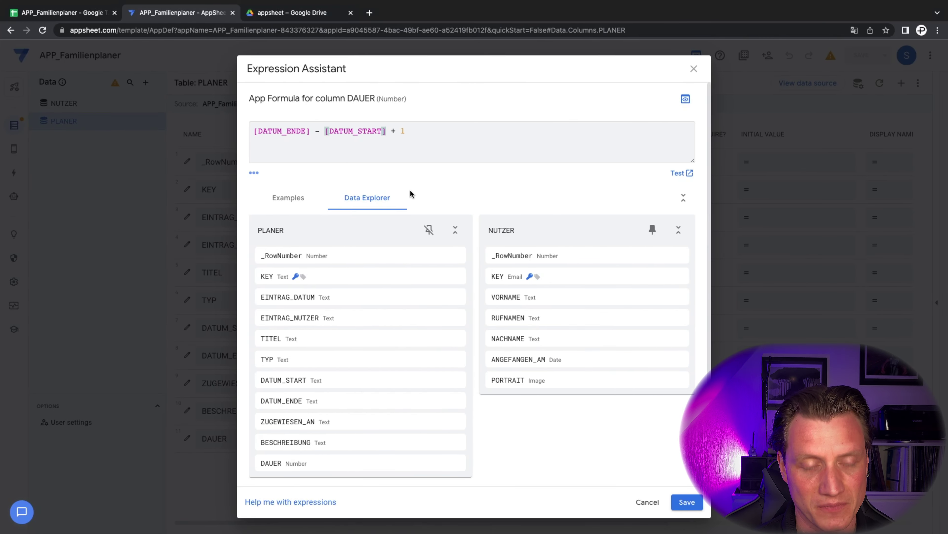
pyautogui.write(')')
pyautogui.click(255, 130)
pyautogui.write('(')
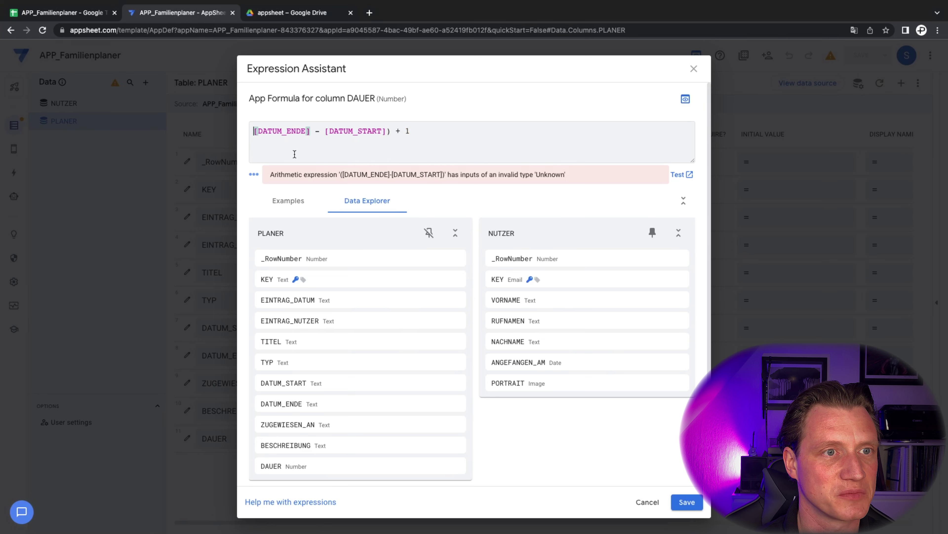
pyautogui.write('(')
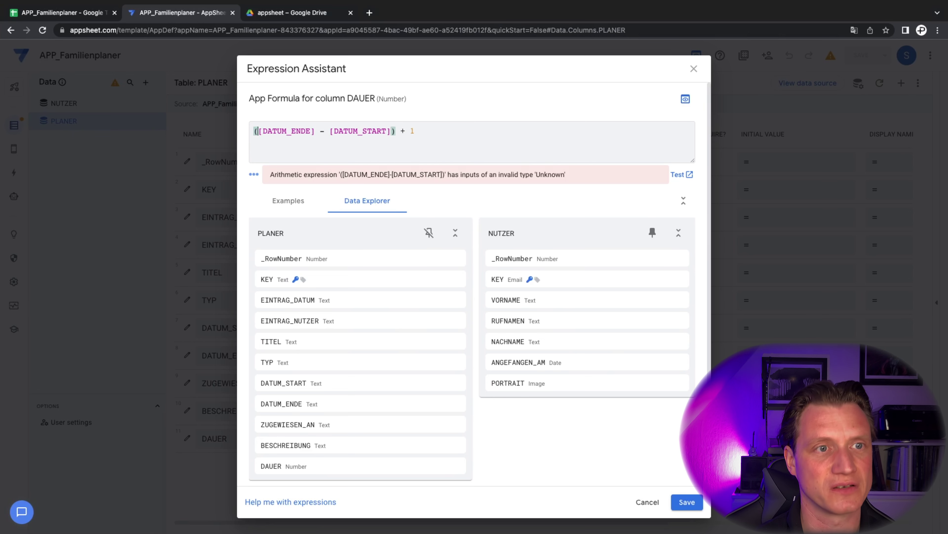
pyautogui.click(429, 131)
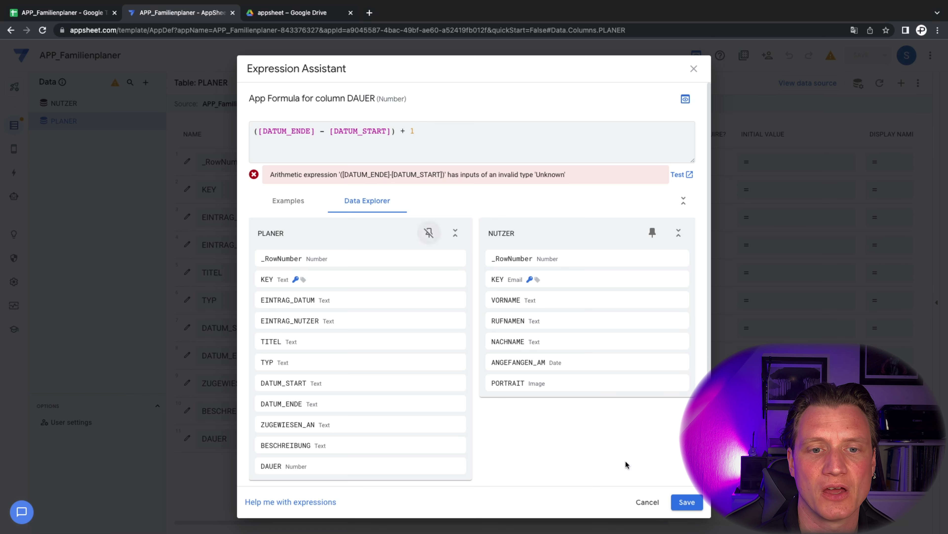
pyautogui.click(647, 502)
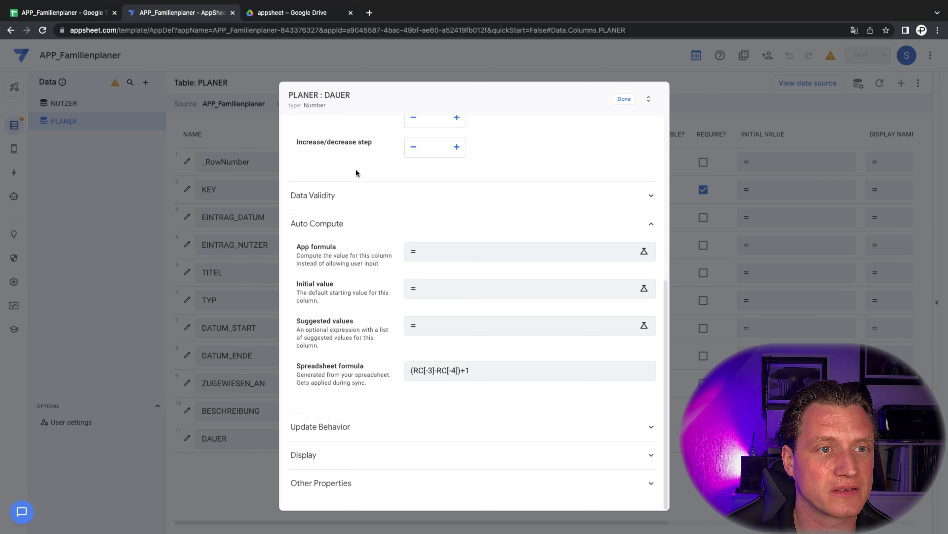
# Examine the DAUER column's Update Behavior options alongside its spreadsheet formula, and close the column settings
pyautogui.click(330, 224)
pyautogui.scroll(1, 330, 209)
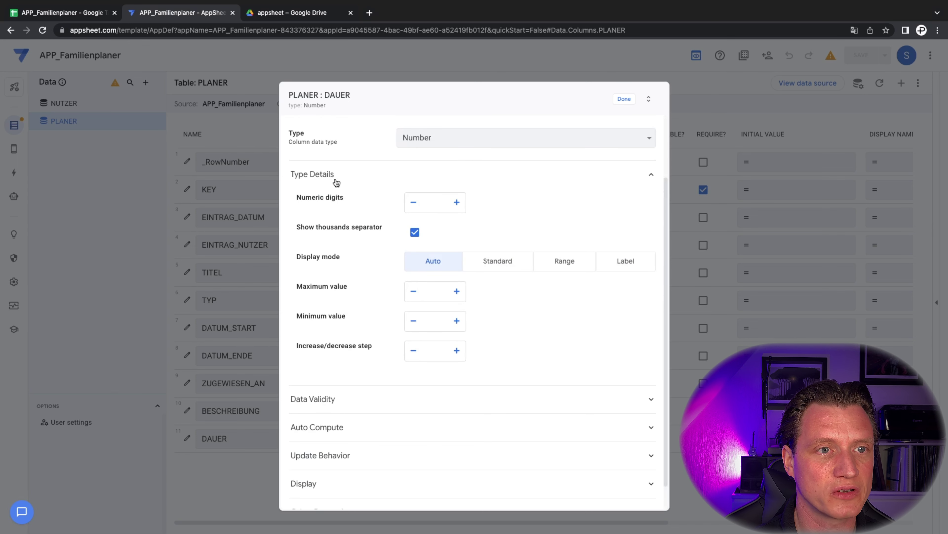
pyautogui.click(332, 176)
pyautogui.click(327, 339)
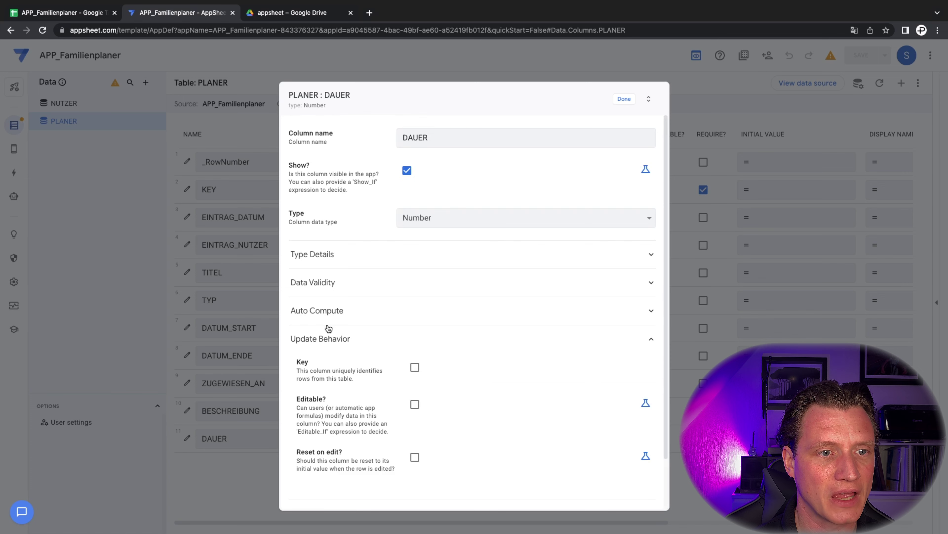
pyautogui.scroll(-1, 328, 335)
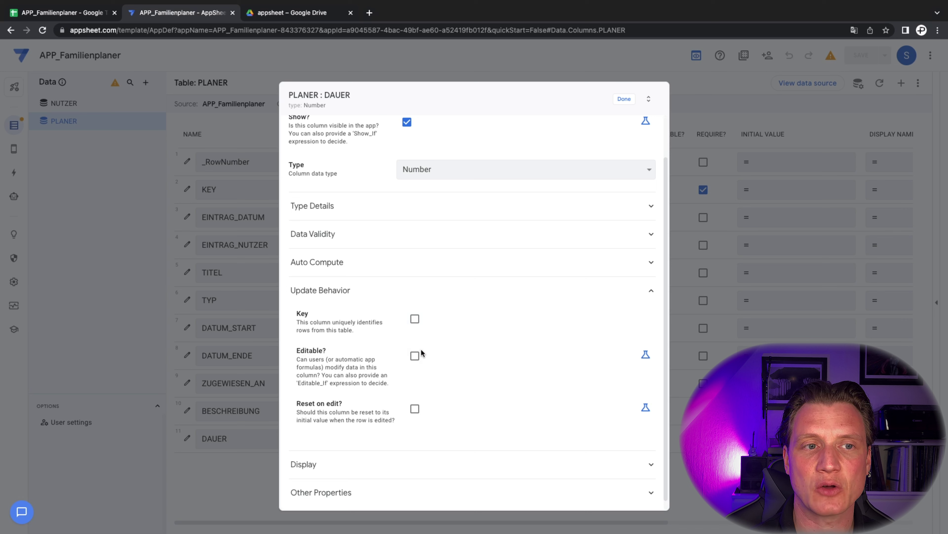
pyautogui.click(342, 269)
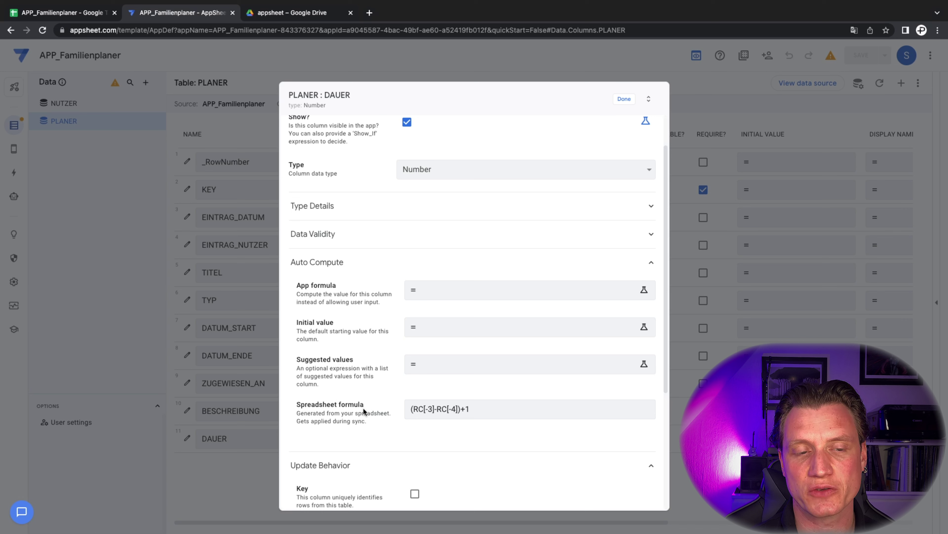
pyautogui.click(345, 270)
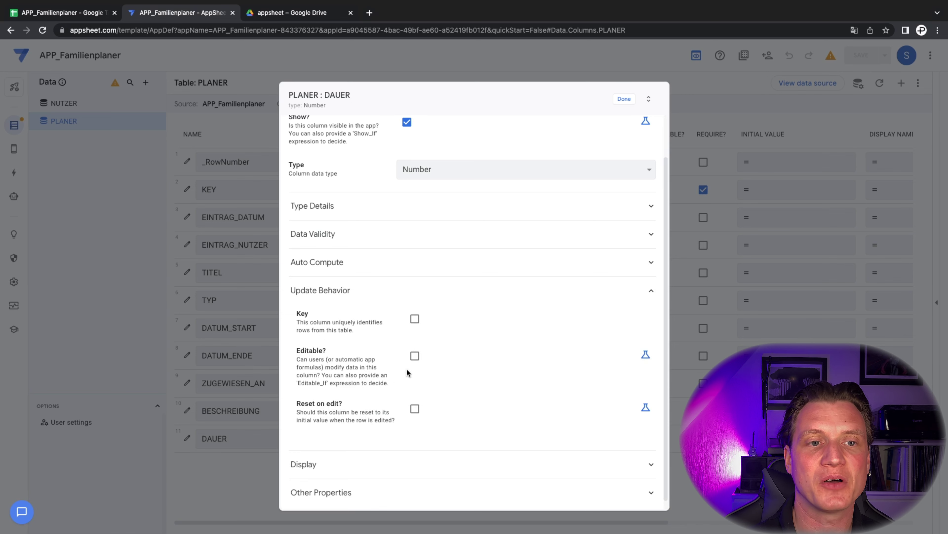
pyautogui.click(625, 99)
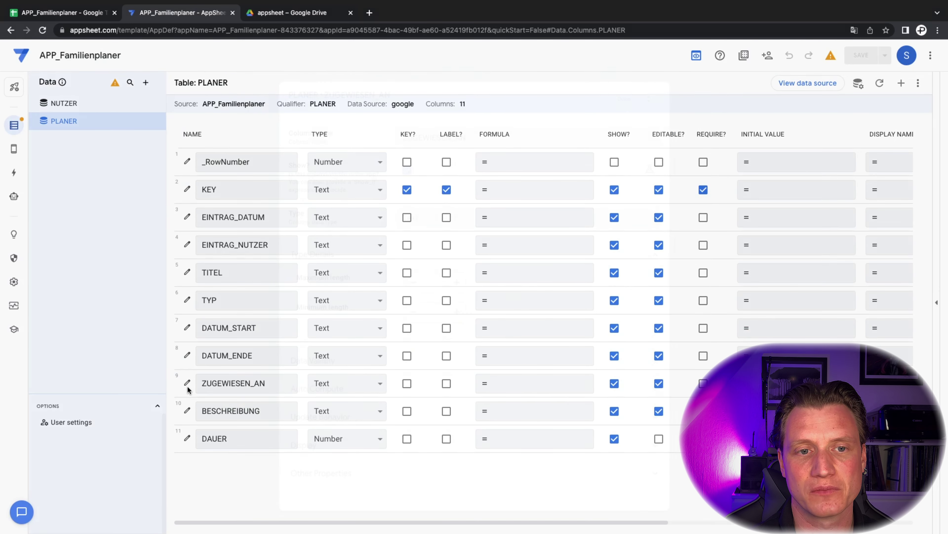
# Examine the Update Behavior options of the ZUGEWIESEN_AN column for comparison and close its settings
pyautogui.click(188, 384)
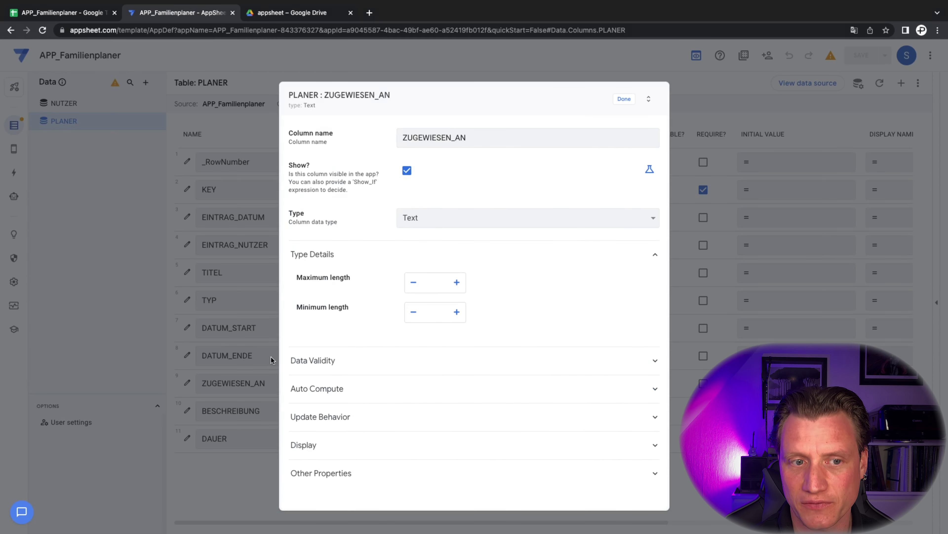
pyautogui.click(331, 418)
pyautogui.scroll(-3, 330, 417)
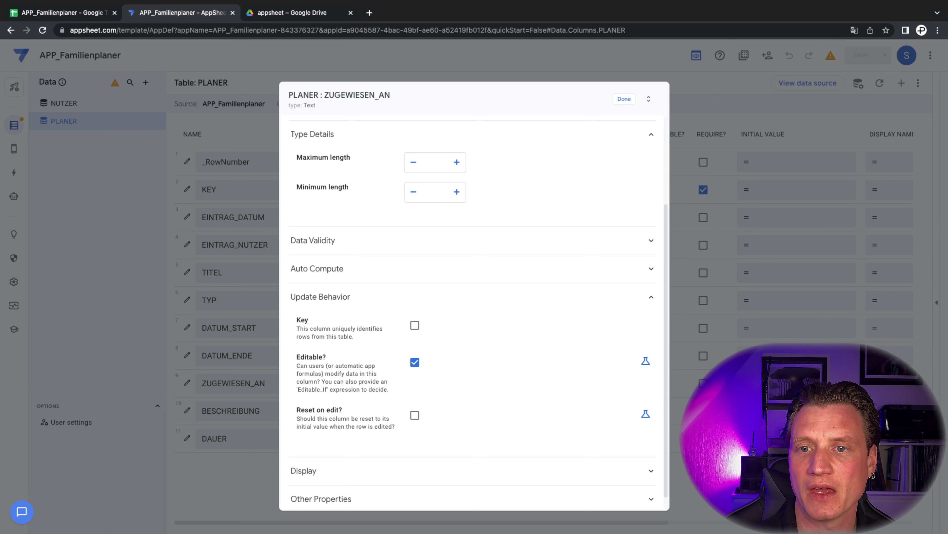
pyautogui.click(624, 98)
# Show the app preview and make the RUFNAMEN column of the NUTZER table non-editable in its Update Behavior options
pyautogui.click(937, 301)
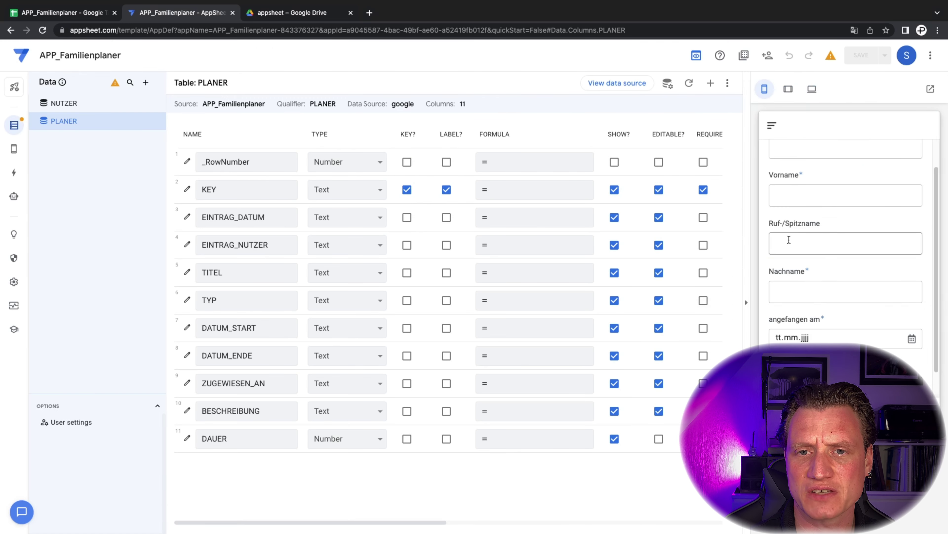
pyautogui.click(76, 109)
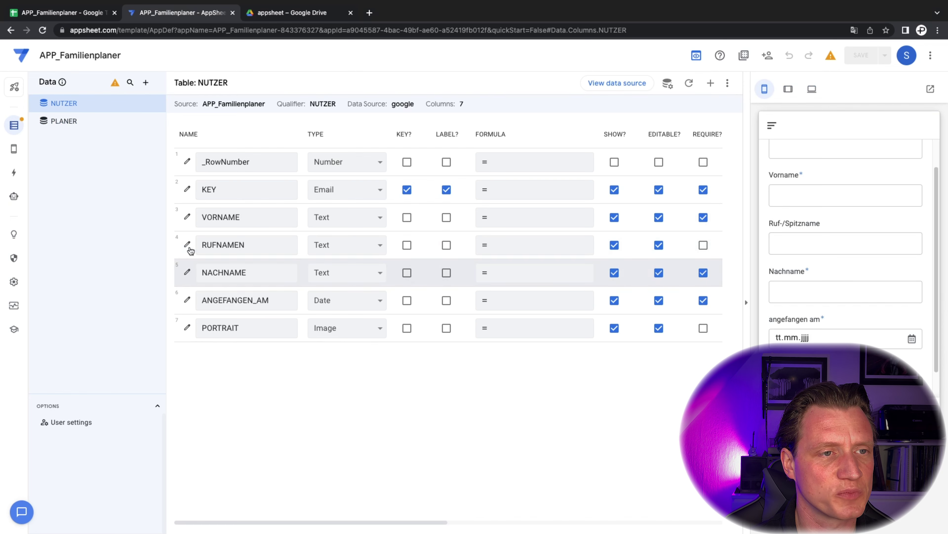
pyautogui.click(188, 245)
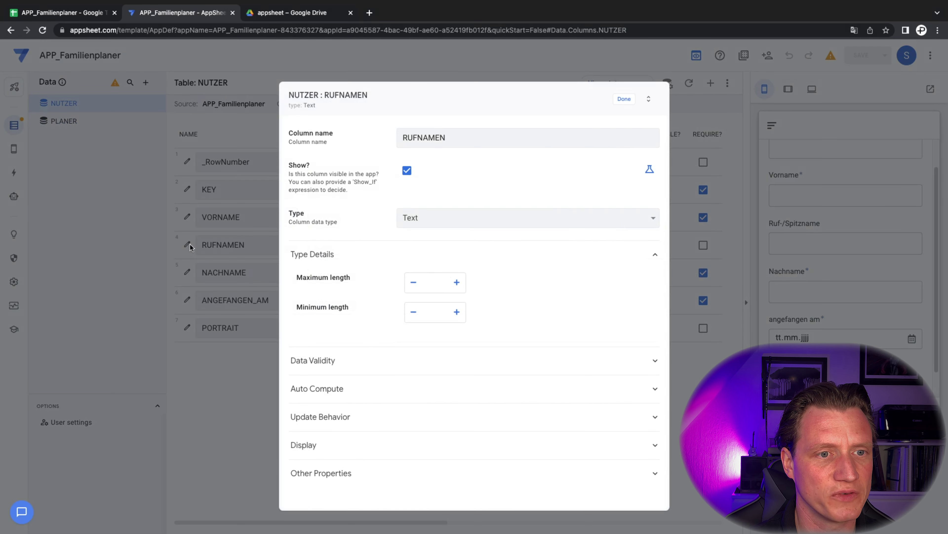
pyautogui.click(325, 420)
pyautogui.scroll(-3, 328, 349)
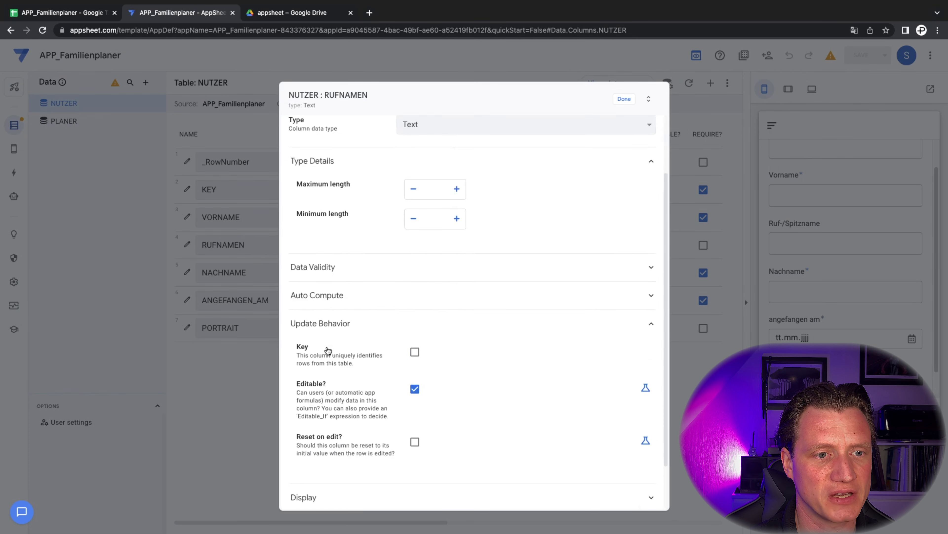
pyautogui.click(416, 348)
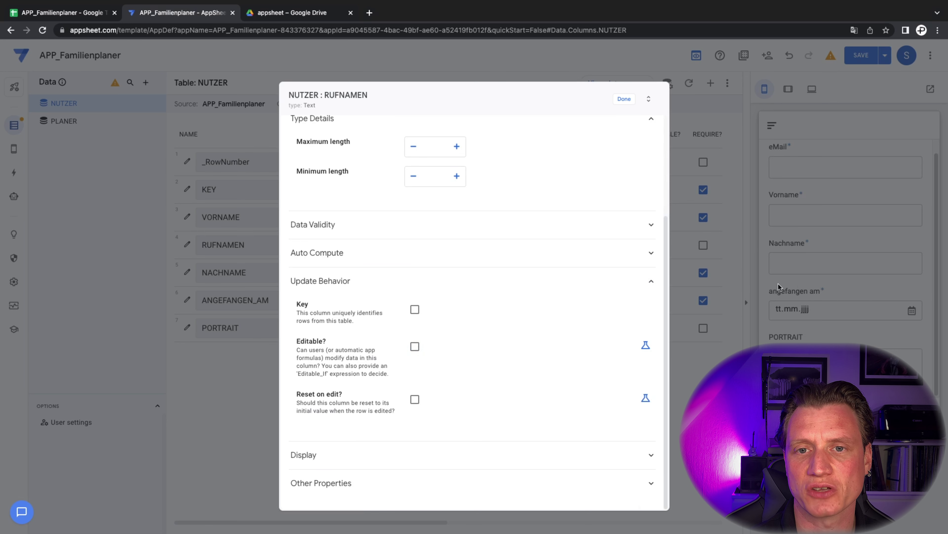
# Close the RUFNAMEN settings, save the app, and open the existing user's record in the app preview
pyautogui.click(868, 93)
pyautogui.click(861, 55)
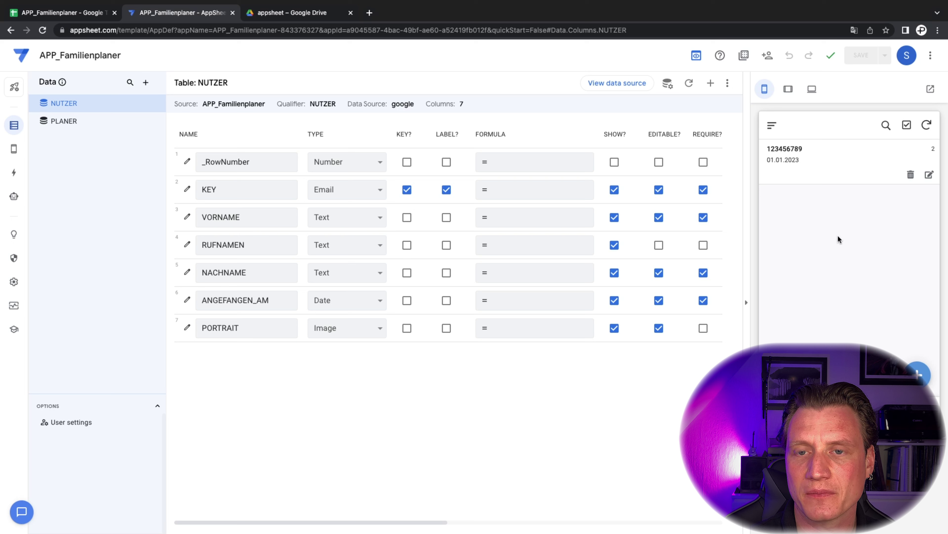
pyautogui.click(807, 161)
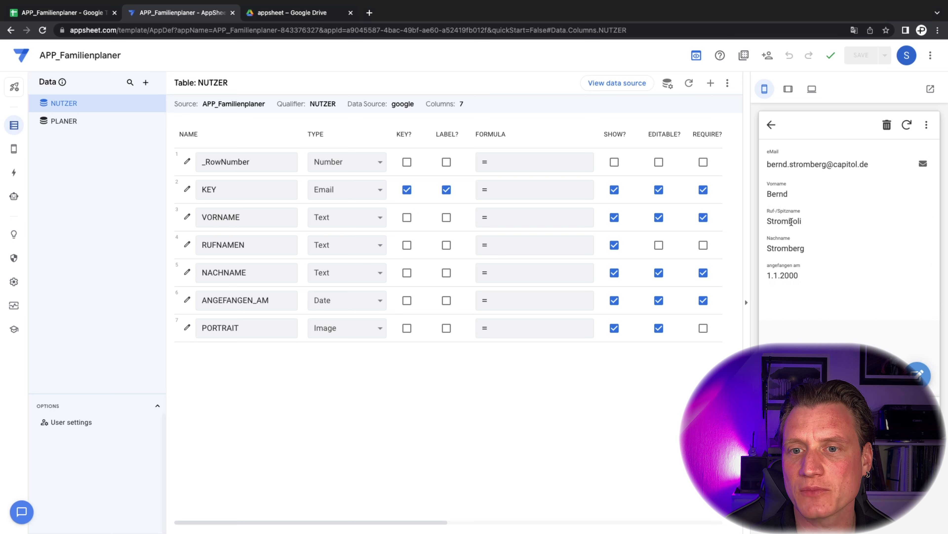
# Open the user's record for editing in the app preview and check whether the Ruf-/Spitzname field accepts input
pyautogui.click(920, 375)
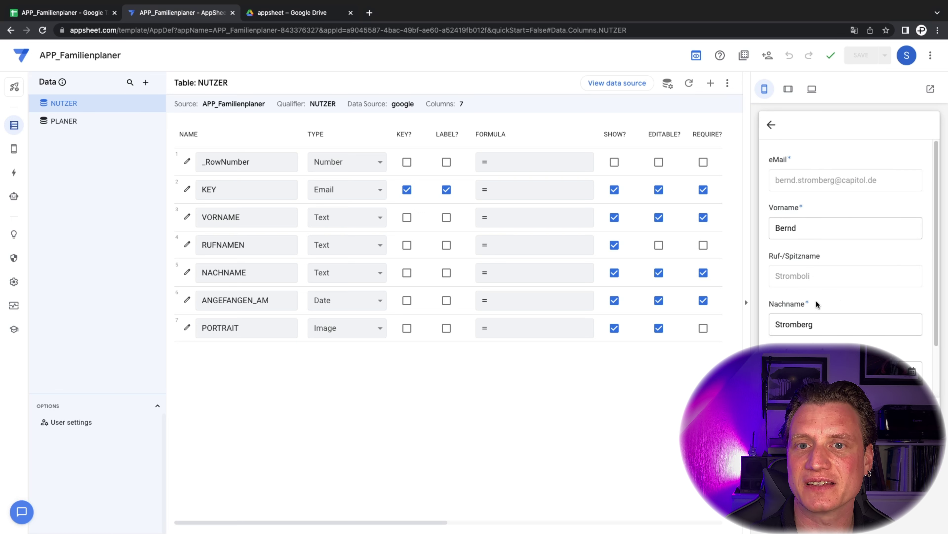
pyautogui.click(824, 276)
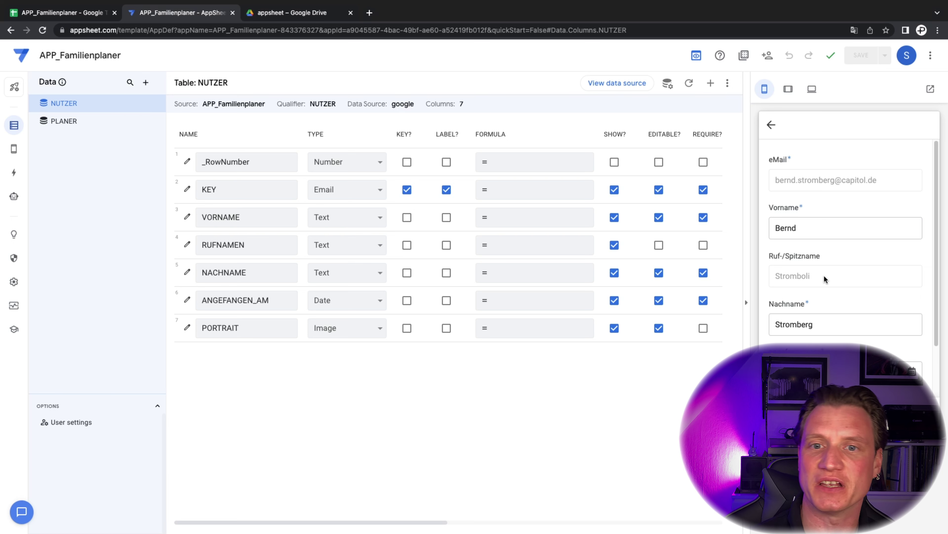
pyautogui.doubleClick(793, 275)
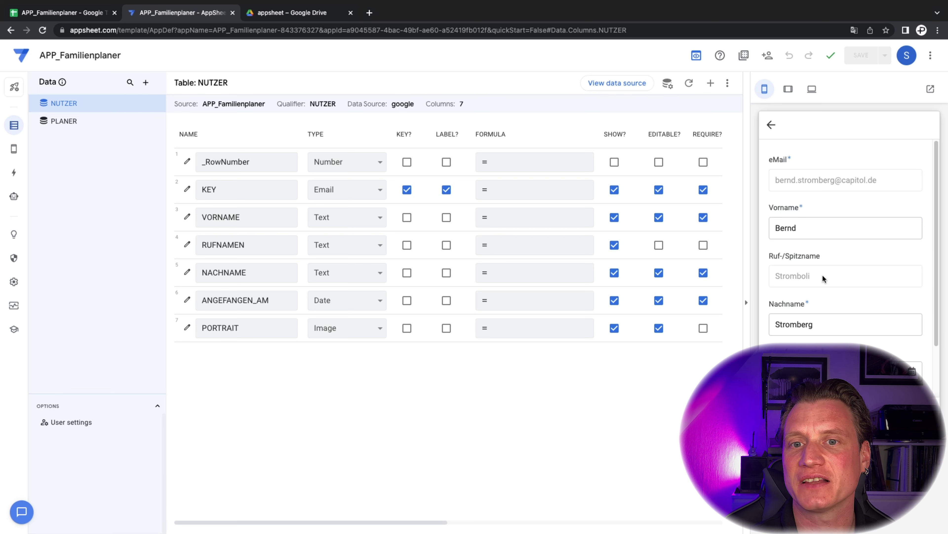
pyautogui.doubleClick(816, 228)
pyautogui.doubleClick(824, 323)
pyautogui.click(819, 284)
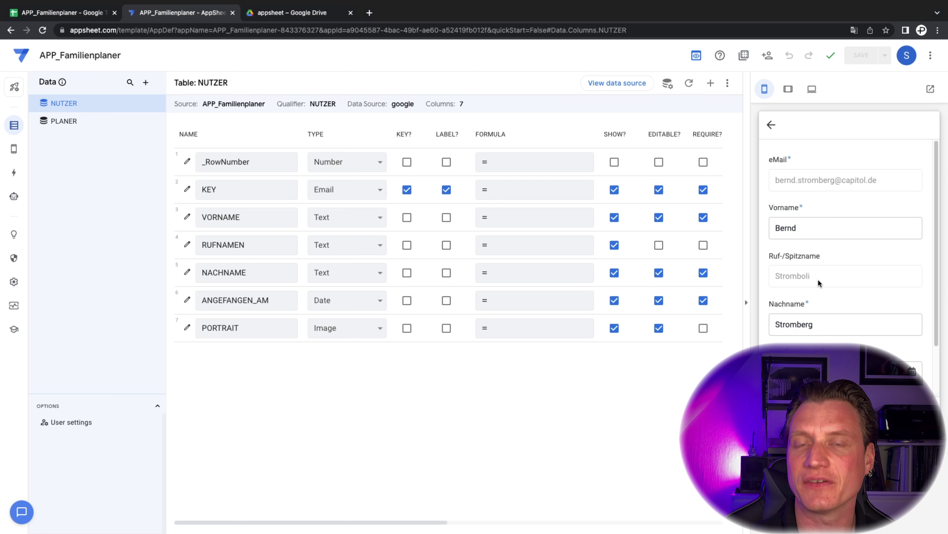
pyautogui.doubleClick(792, 274)
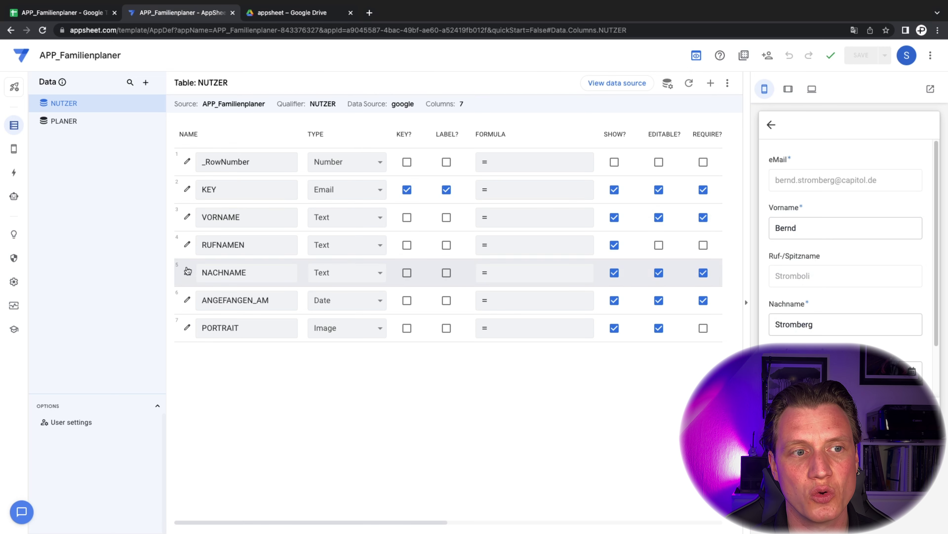
# Make the RUFNAMEN column editable again in its Update Behavior options and close the column settings
pyautogui.click(187, 244)
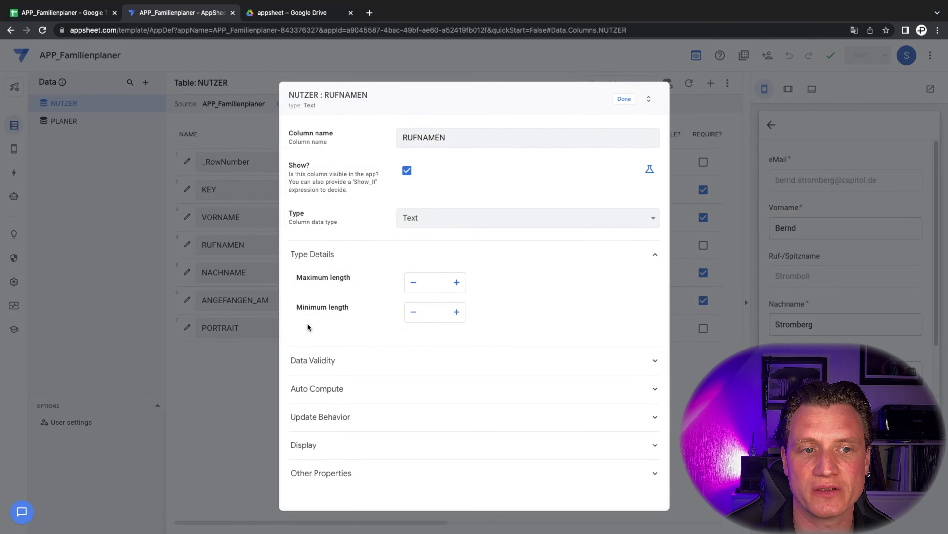
pyautogui.click(337, 419)
pyautogui.scroll(-4, 341, 364)
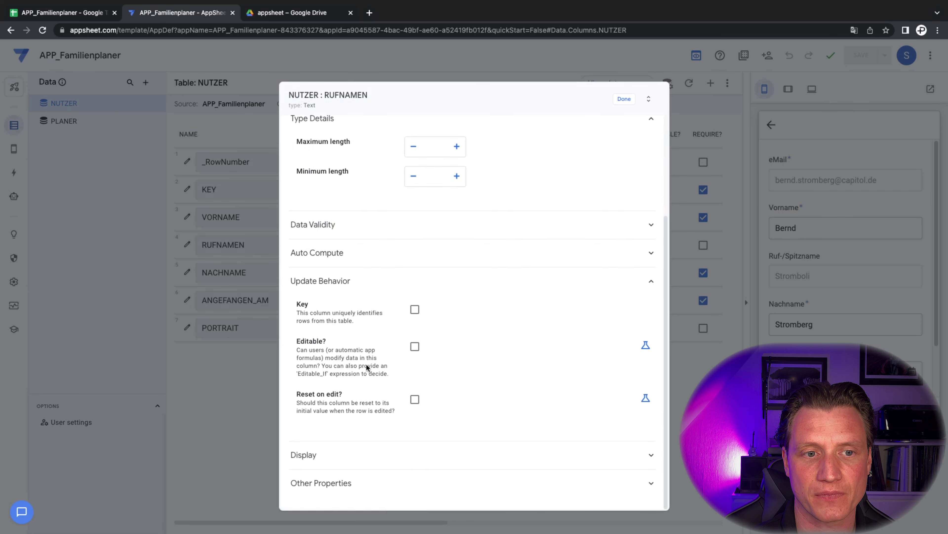
pyautogui.click(415, 347)
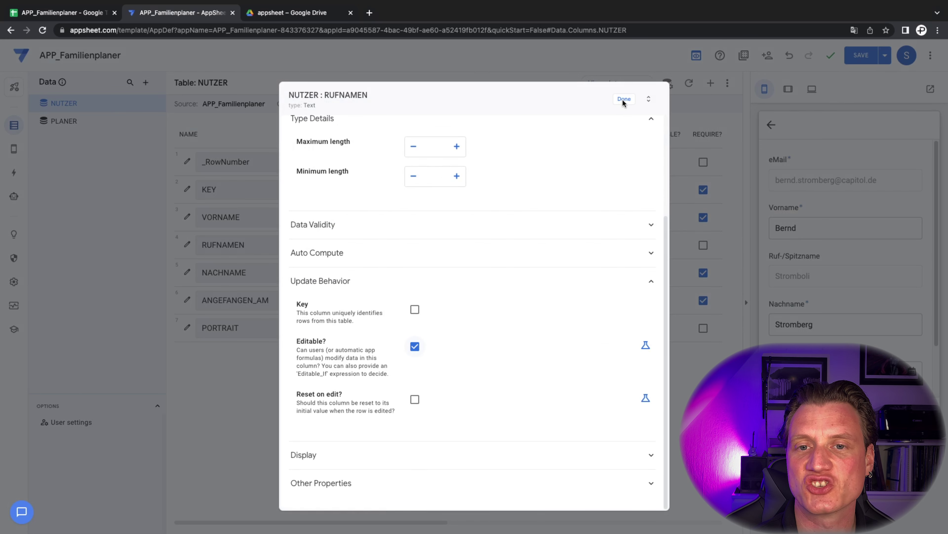
pyautogui.click(623, 98)
# Append a 2 to the Ruf-/Spitzname entry in the user's edit form in the app preview
pyautogui.doubleClick(824, 276)
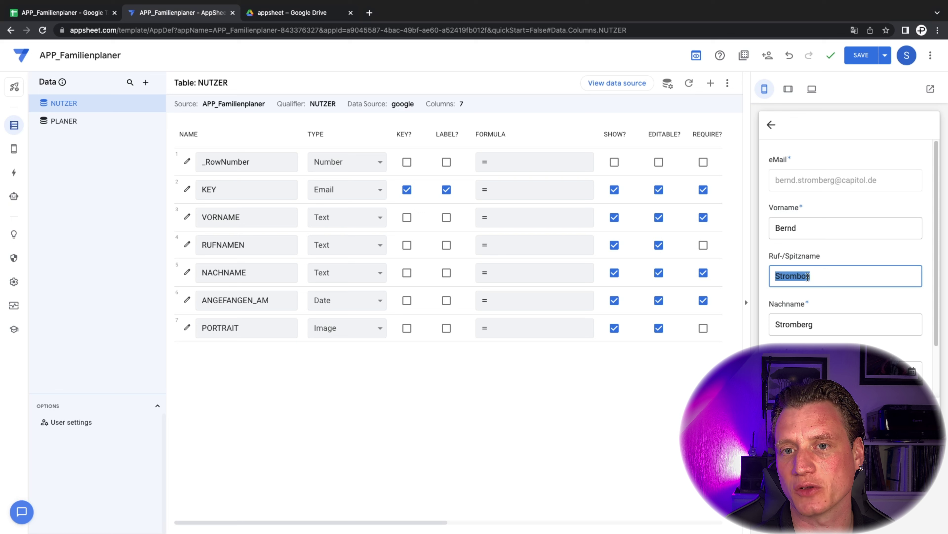
pyautogui.click(820, 276)
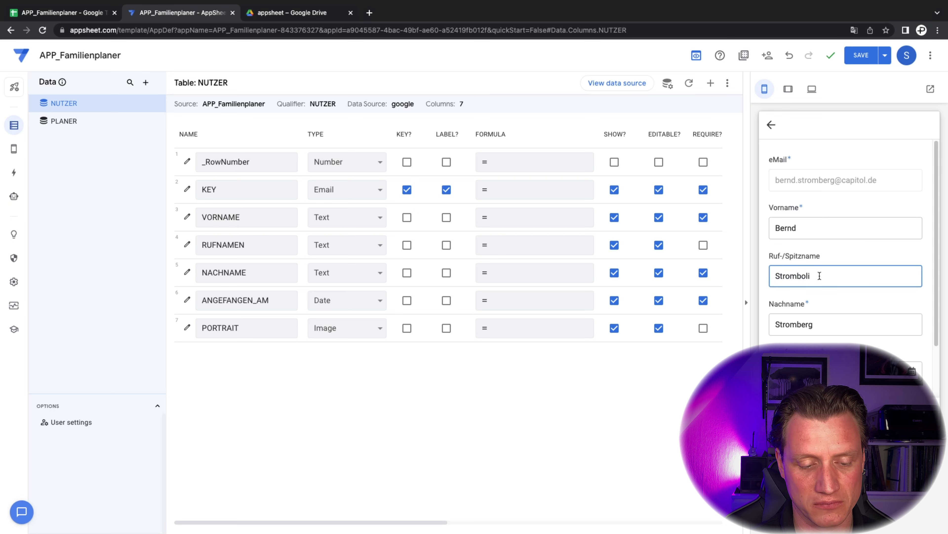
pyautogui.write('2')
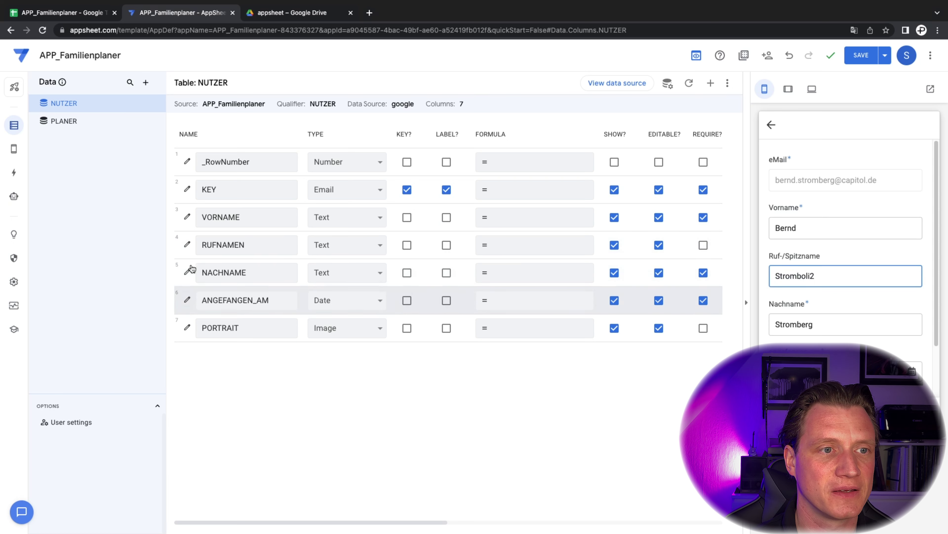
# Examine RUFNAMEN's Update Behavior and Auto Compute options, and reopen the user's record for editing in the app preview
pyautogui.click(187, 244)
pyautogui.click(337, 409)
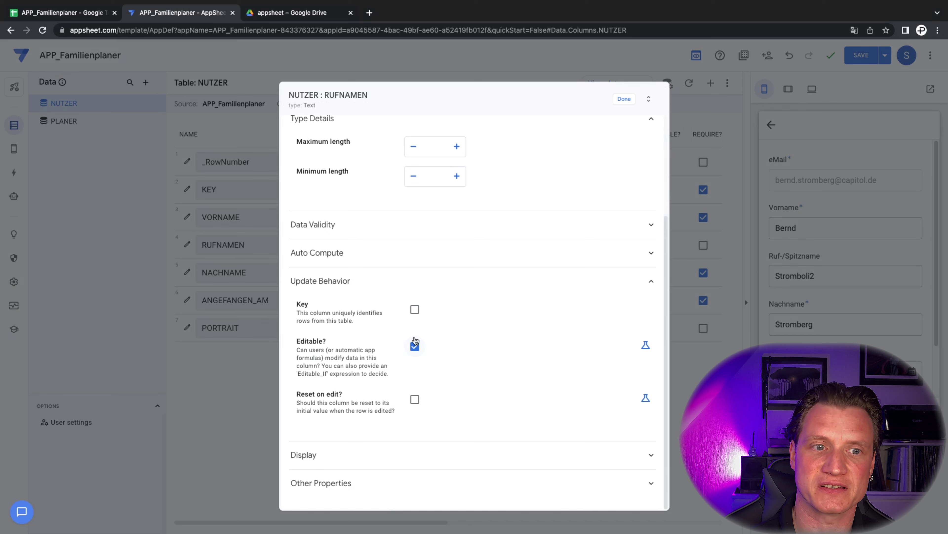
pyautogui.click(347, 254)
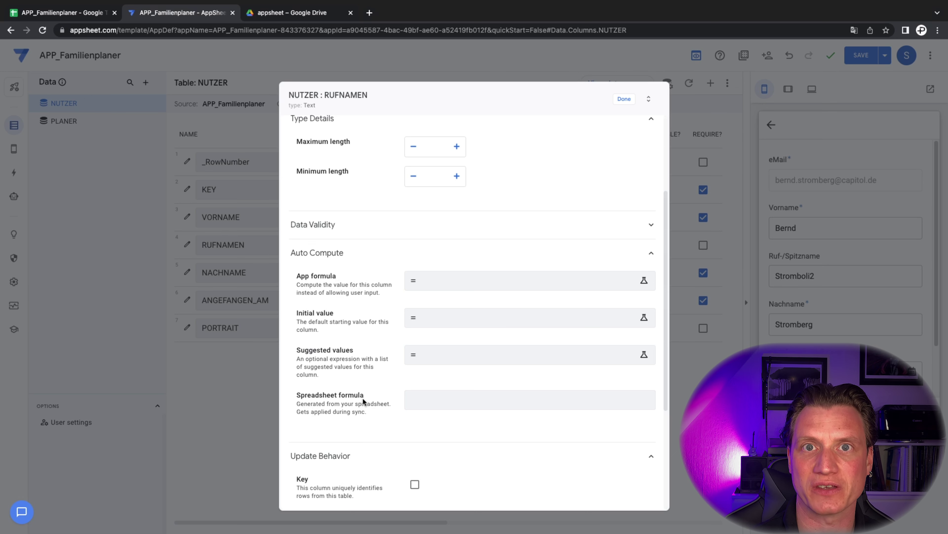
pyautogui.scroll(-5, 363, 398)
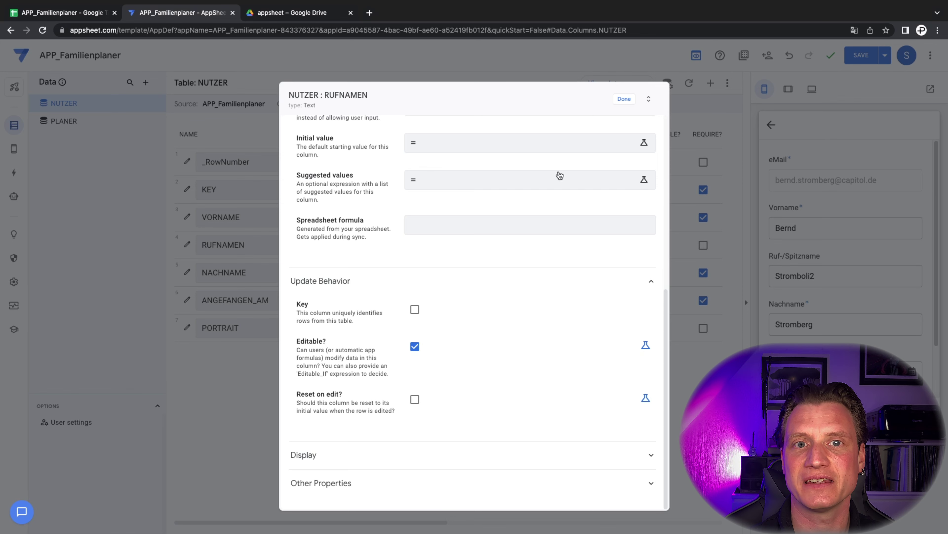
pyautogui.click(624, 99)
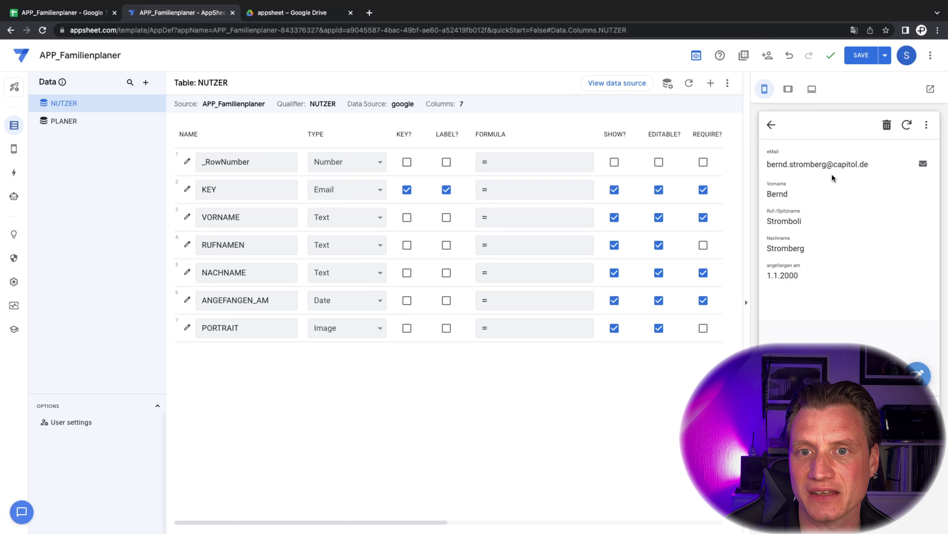
pyautogui.click(873, 169)
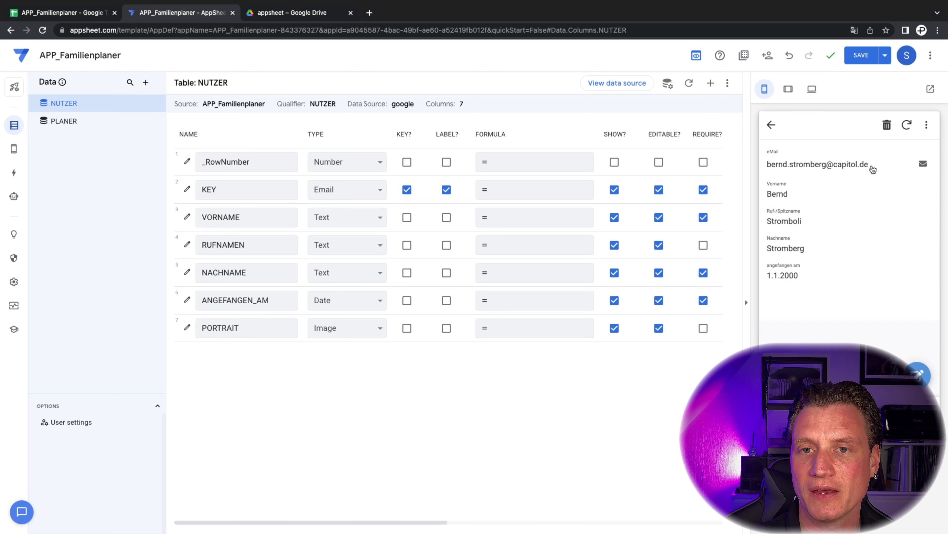
pyautogui.click(920, 373)
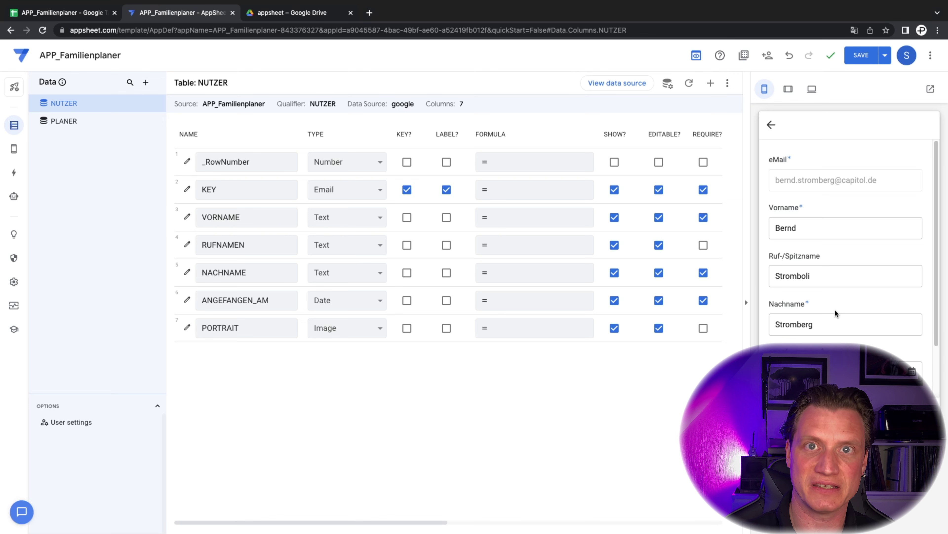
# Set the initial value of the RUFNAMEN column to the expression "bitte angeben..." in its Auto Compute options
pyautogui.click(187, 245)
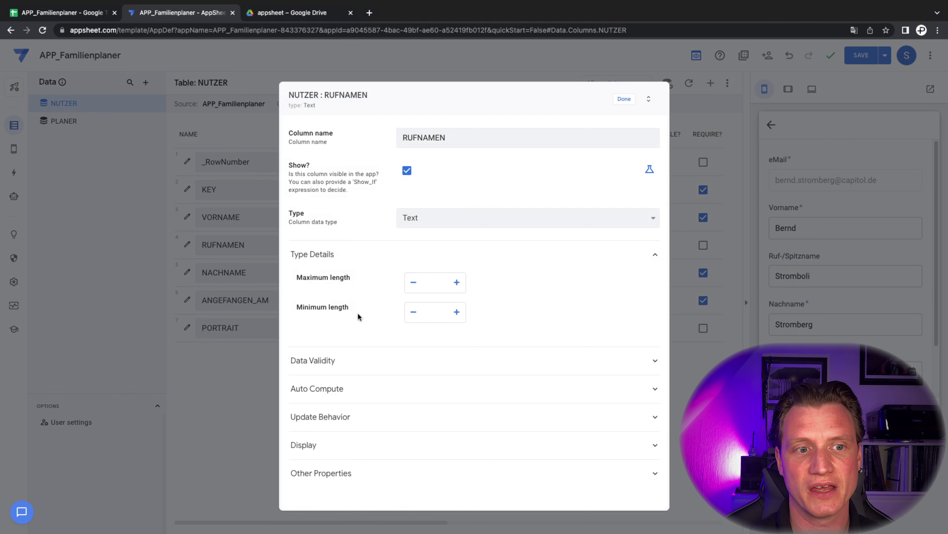
pyautogui.click(350, 390)
pyautogui.scroll(-3, 346, 335)
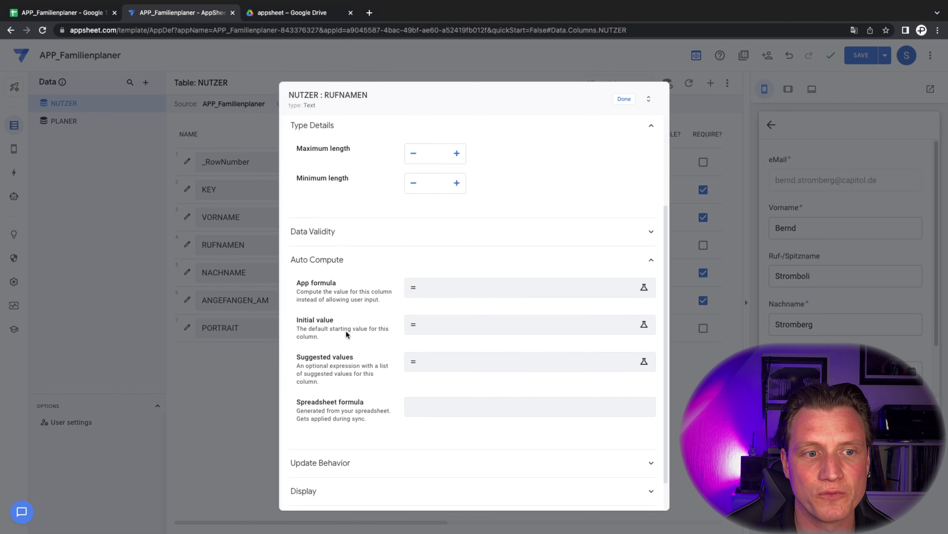
pyautogui.click(449, 324)
pyautogui.write('"')
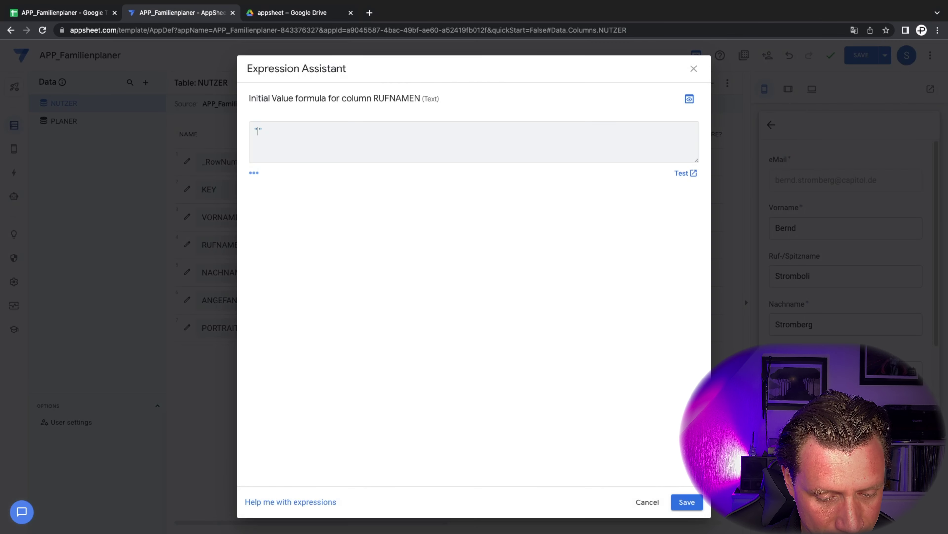
pyautogui.write('biit')
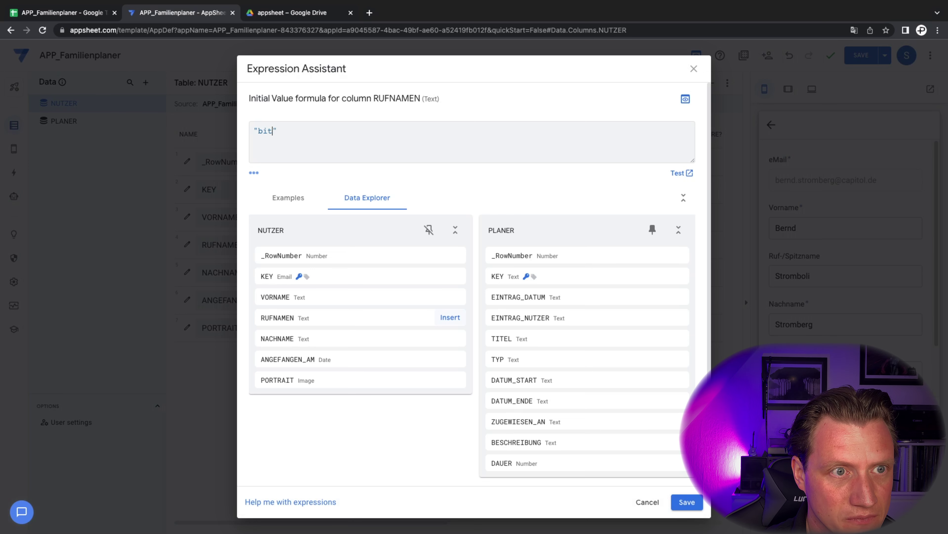
pyautogui.write('te angeben')
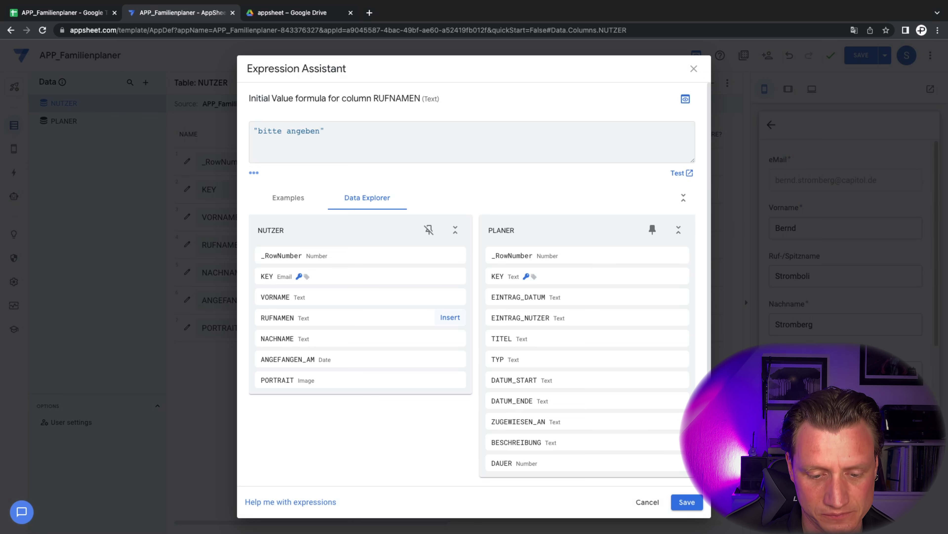
pyautogui.write('...')
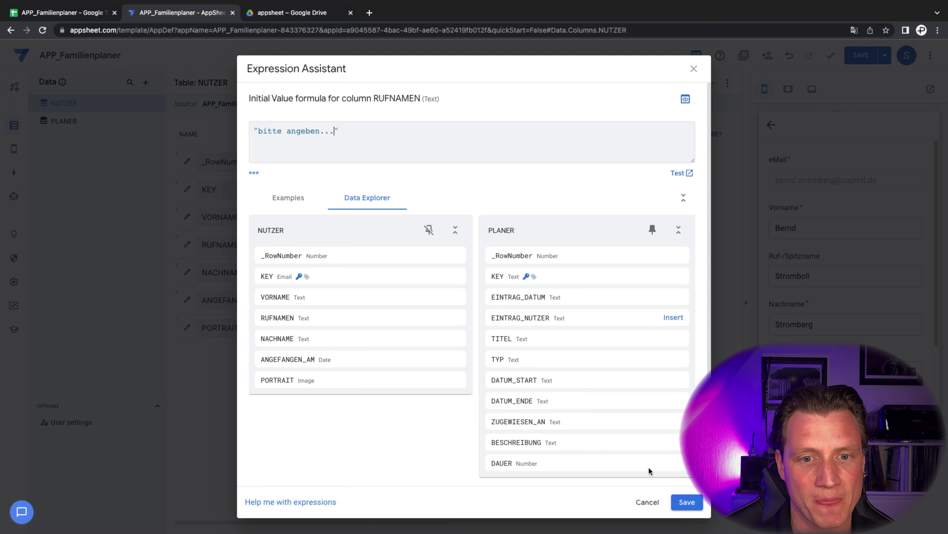
pyautogui.click(687, 501)
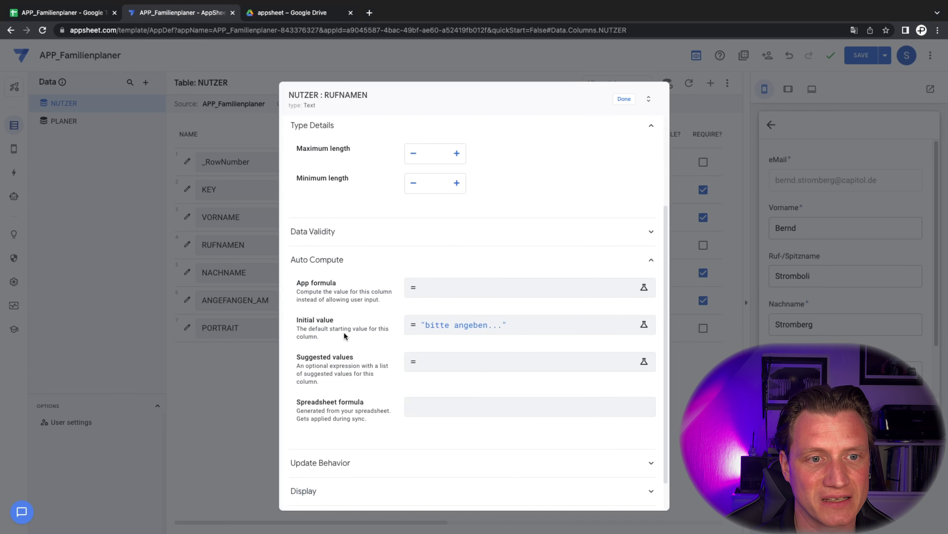
# Enable Reset on edit in RUFNAMEN's Update Behavior options, close the column settings, and save the app
pyautogui.scroll(-1, 345, 344)
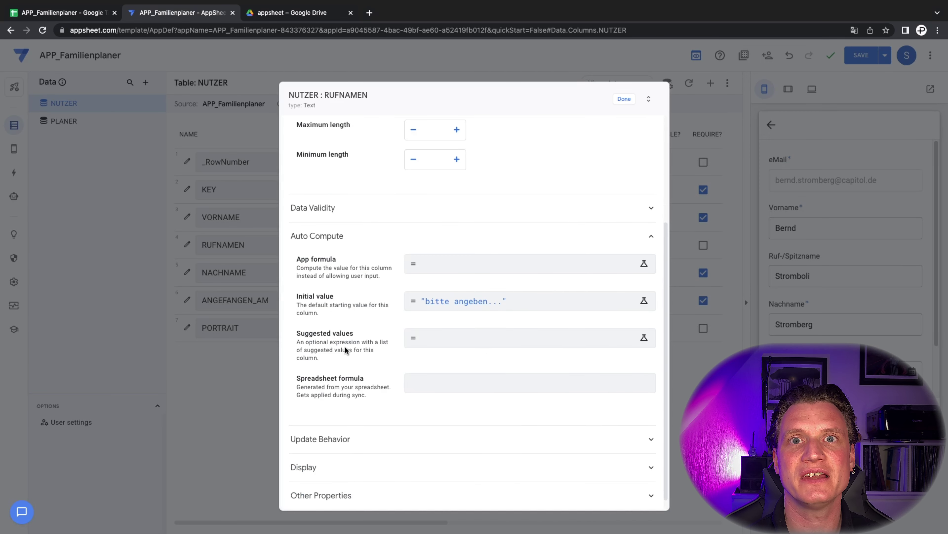
pyautogui.click(338, 440)
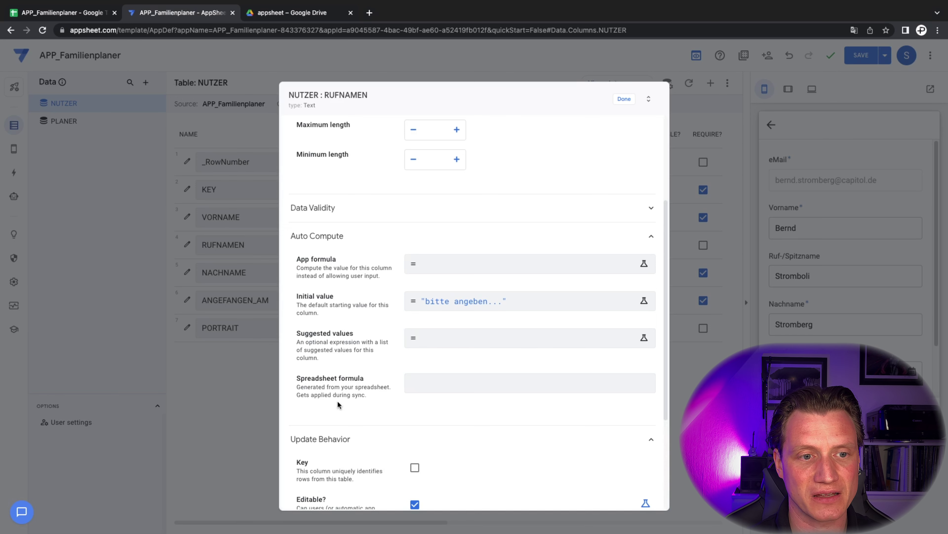
pyautogui.scroll(-4, 388, 400)
pyautogui.click(414, 399)
pyautogui.scroll(5, 369, 268)
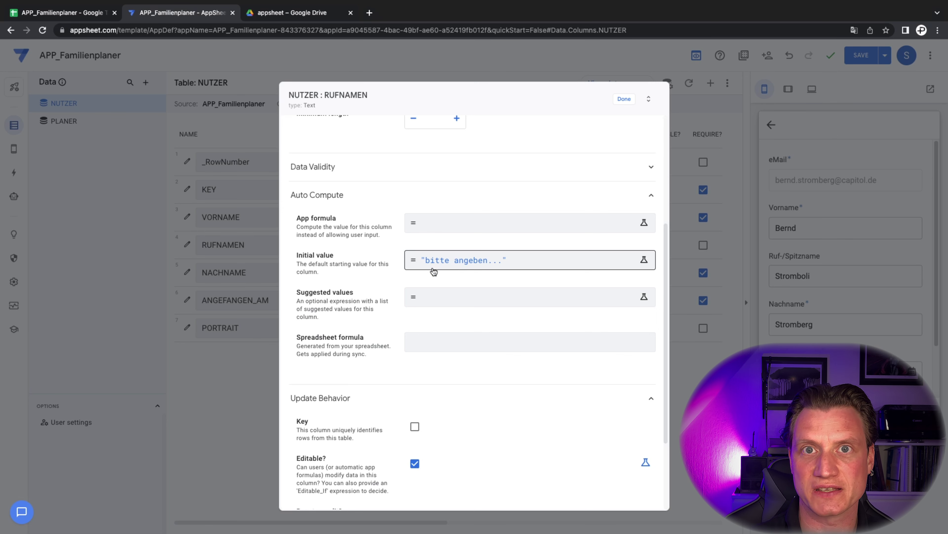
pyautogui.scroll(-1, 432, 279)
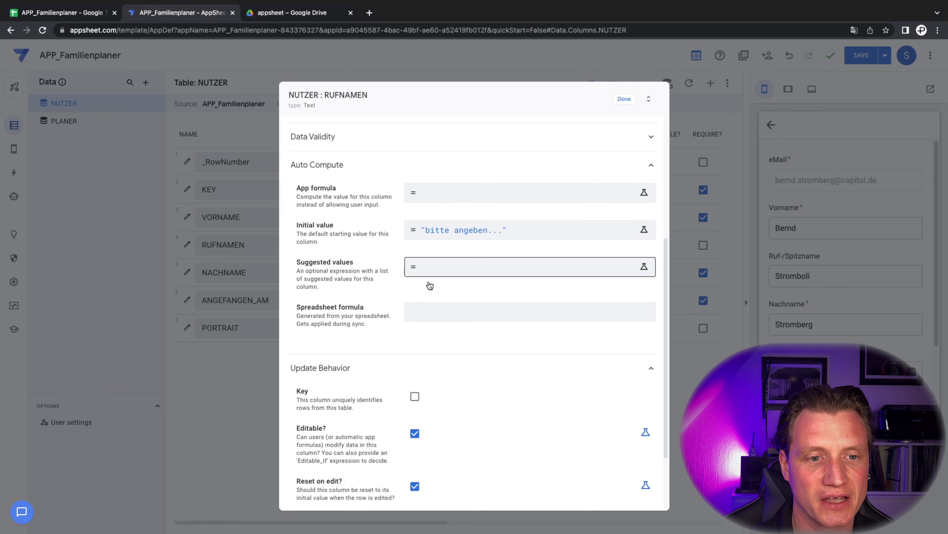
pyautogui.click(628, 99)
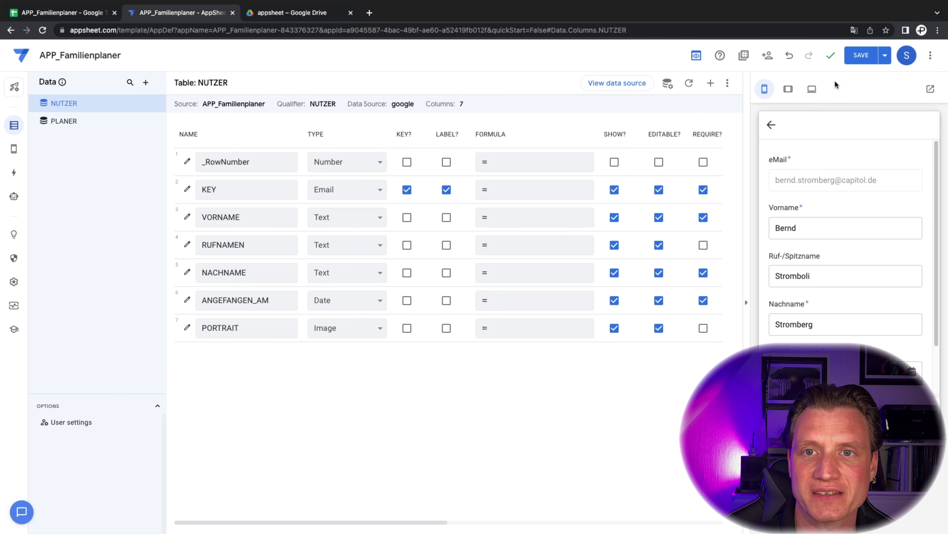
pyautogui.click(860, 53)
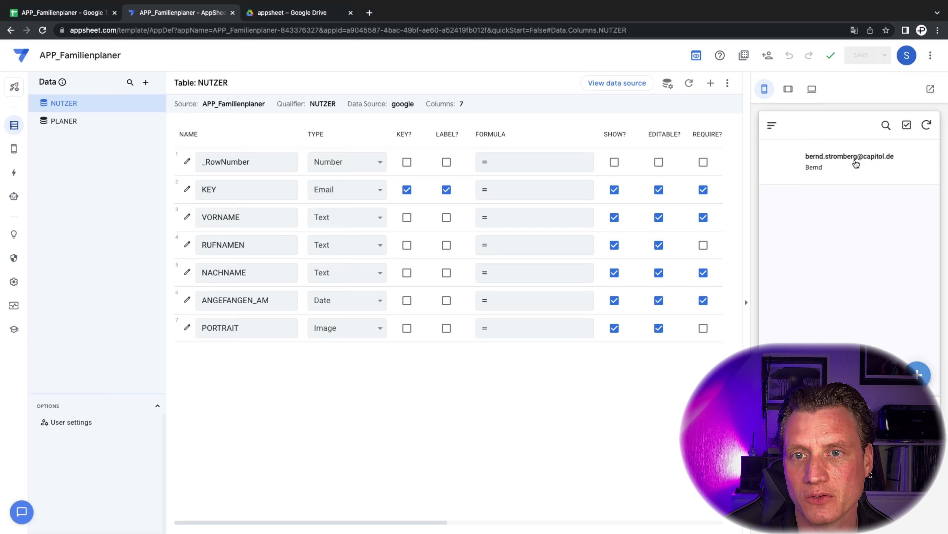
# Open the user's record in the app preview and compare its Ruf-/Spitzname value with the one in the edit form
pyautogui.click(855, 163)
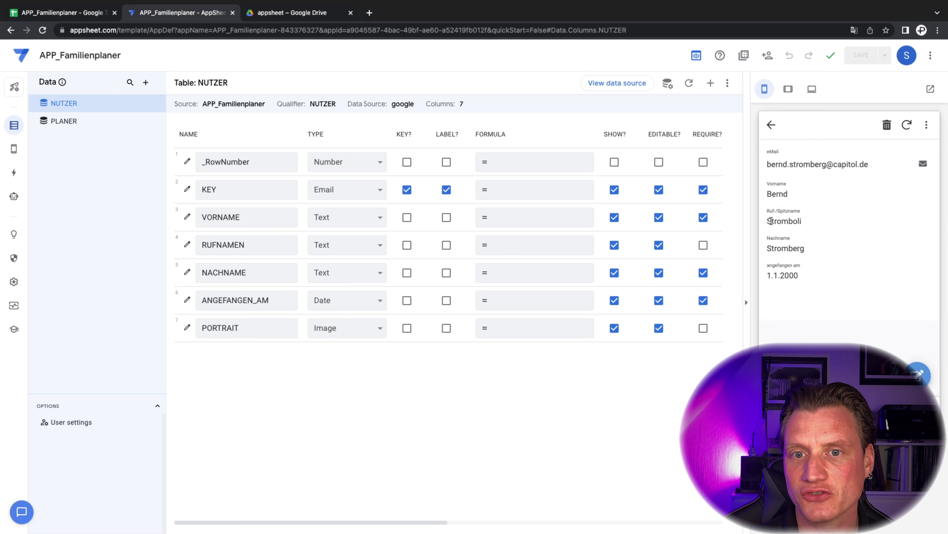
pyautogui.moveTo(768, 222); pyautogui.dragTo(809, 223)
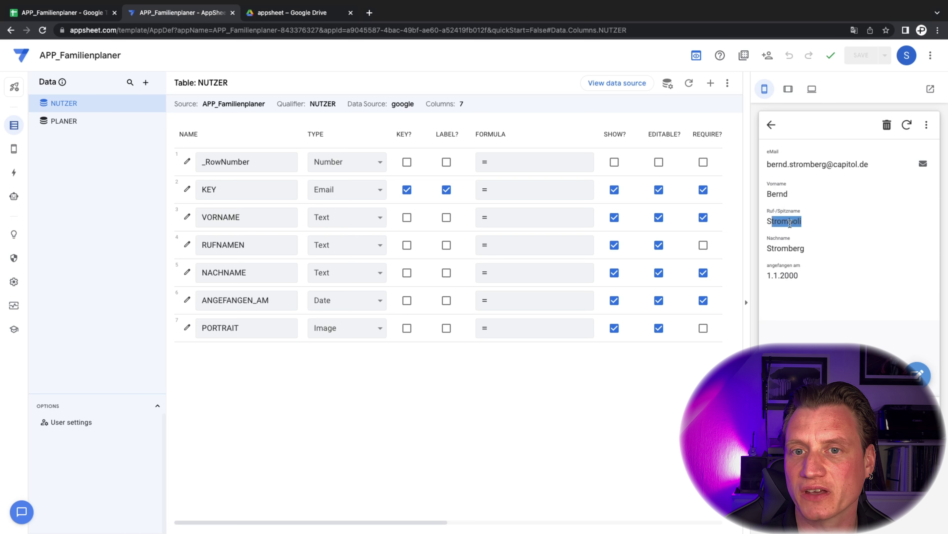
pyautogui.click(790, 223)
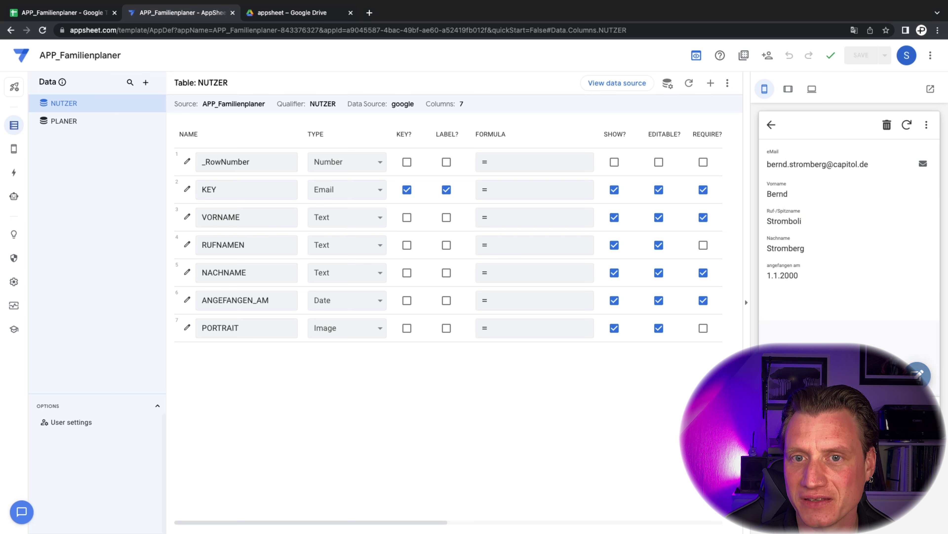
pyautogui.click(918, 374)
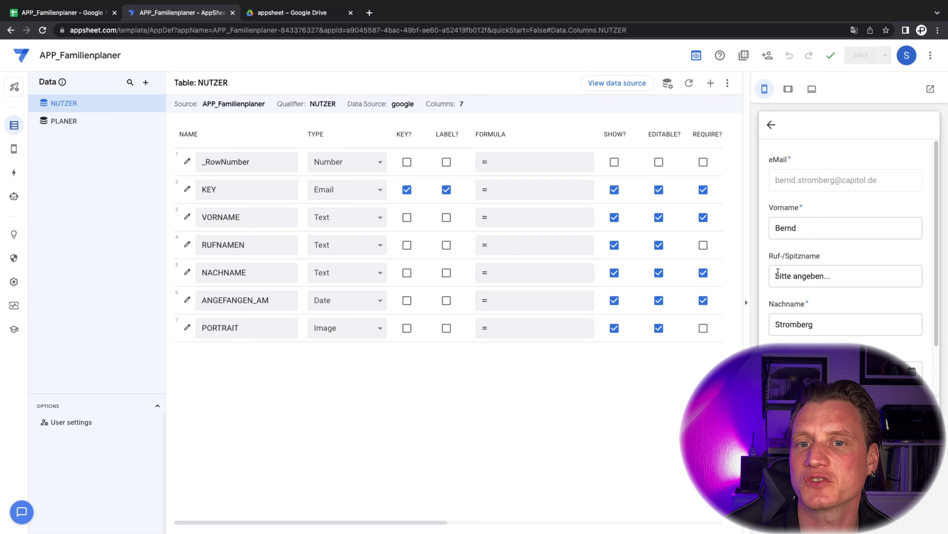
pyautogui.click(841, 277)
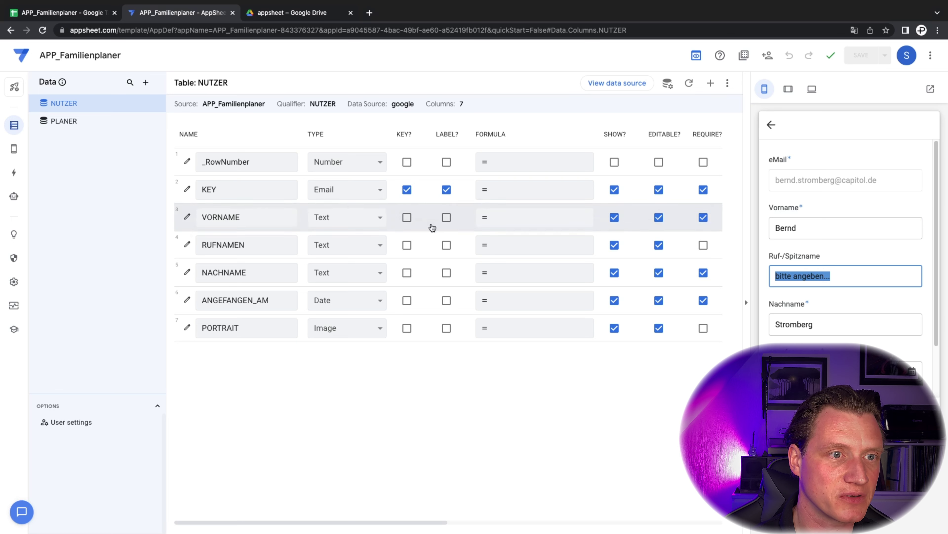
# Disable Reset on edit in the RUFNAMEN column's Update Behavior options and collapse that section
pyautogui.click(380, 245)
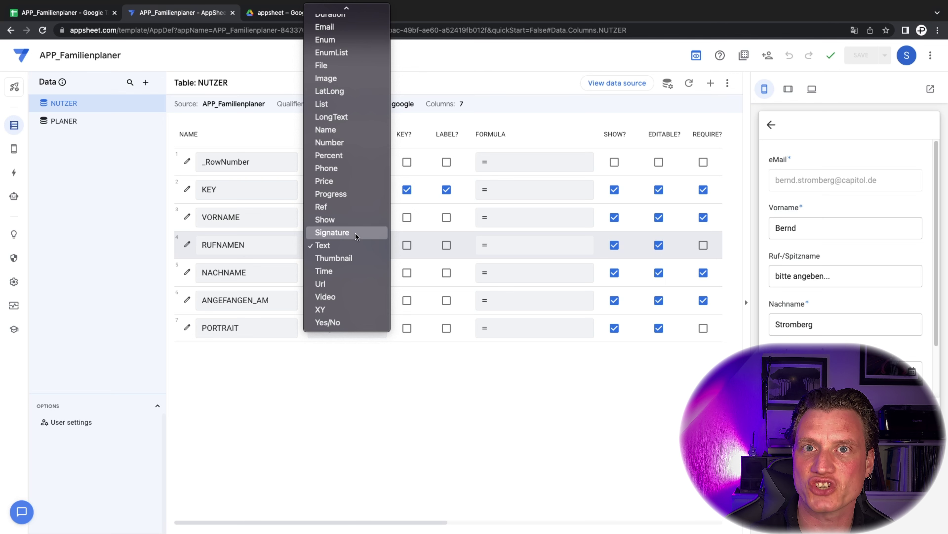
pyautogui.click(516, 412)
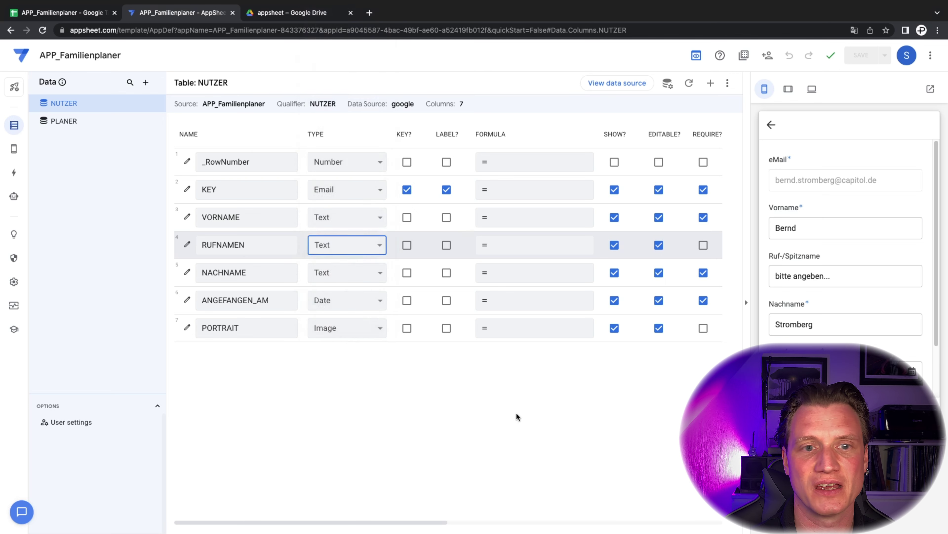
pyautogui.click(187, 244)
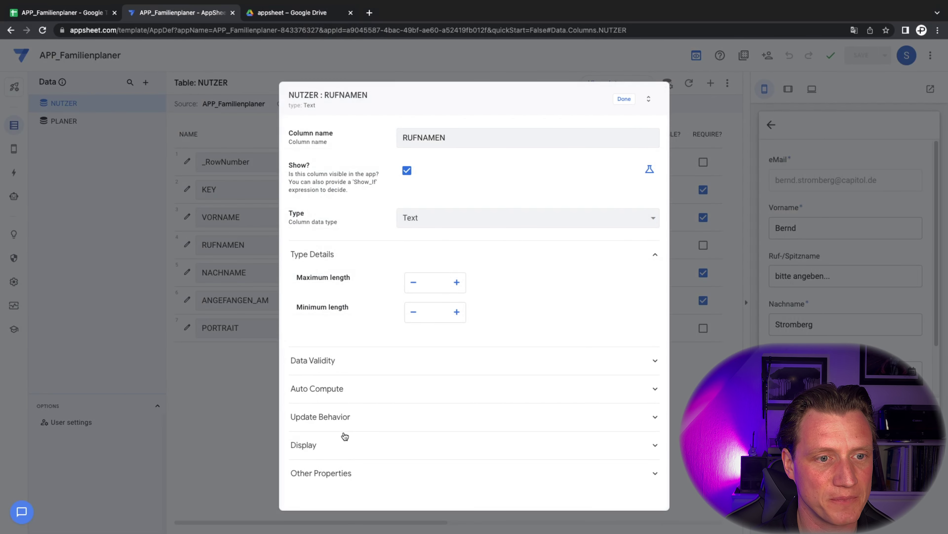
pyautogui.click(342, 422)
pyautogui.scroll(-3, 366, 411)
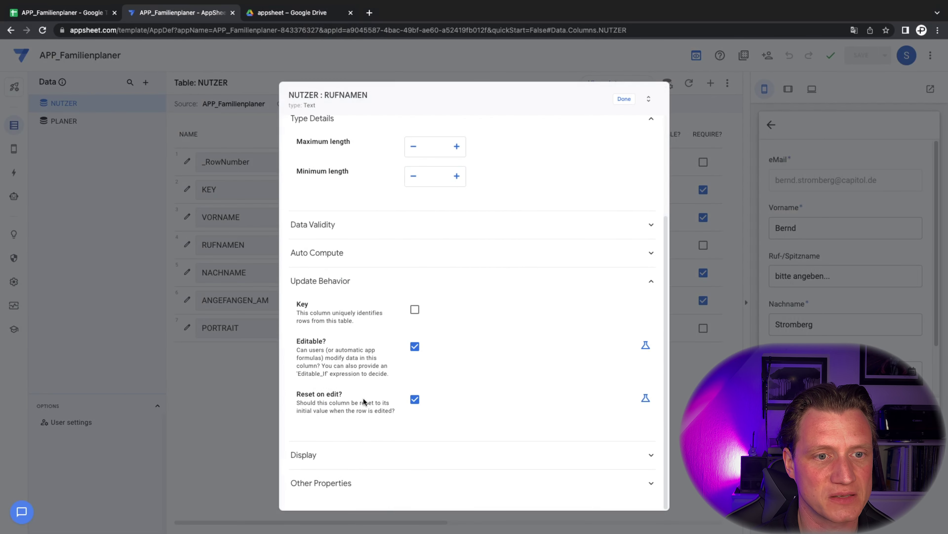
pyautogui.click(415, 399)
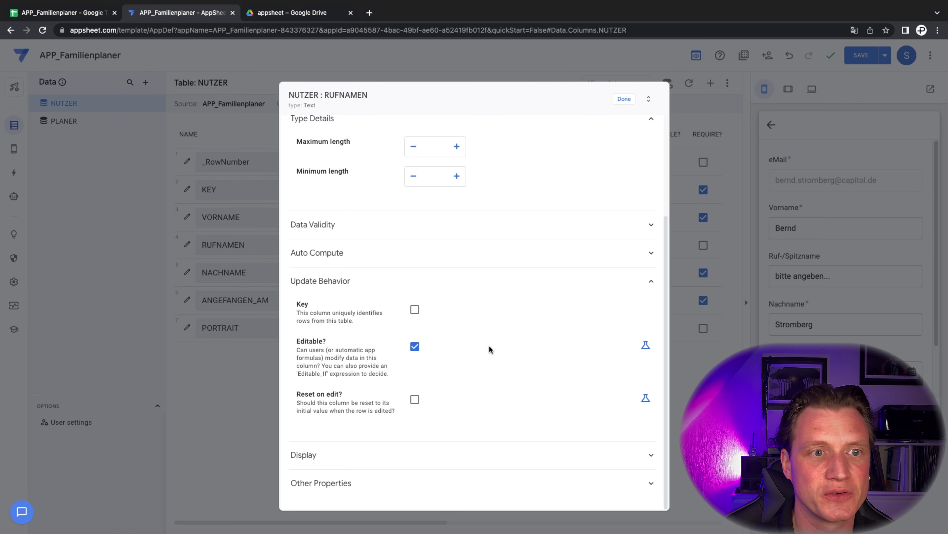
pyautogui.click(324, 282)
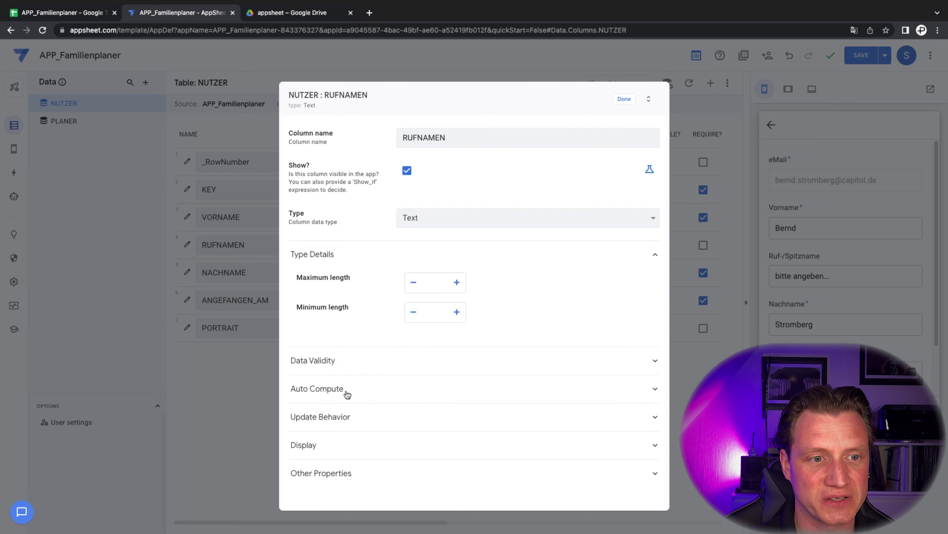
# Check RUFNAMEN's display name in its Display options, compare it with the field label in the app preview, and open the record's edit form
pyautogui.click(321, 445)
pyautogui.scroll(-3, 357, 276)
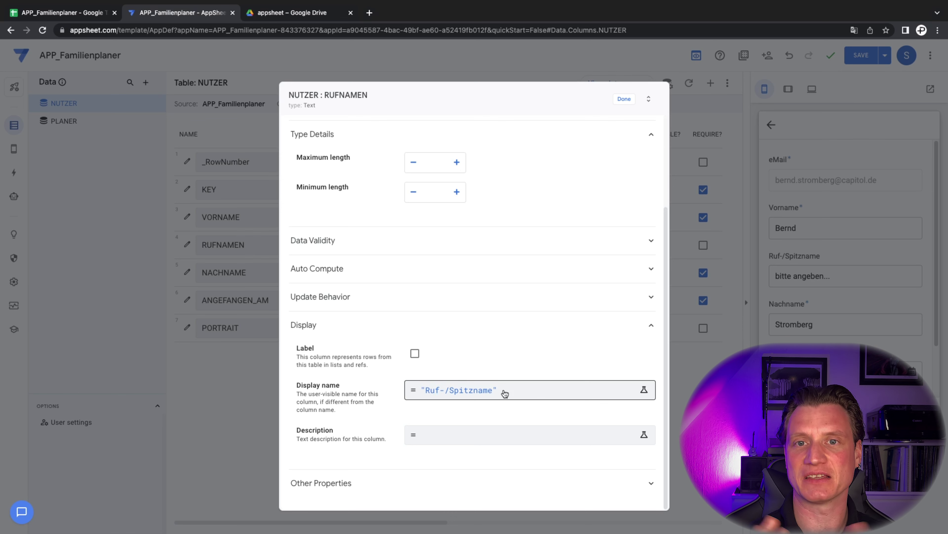
pyautogui.click(624, 100)
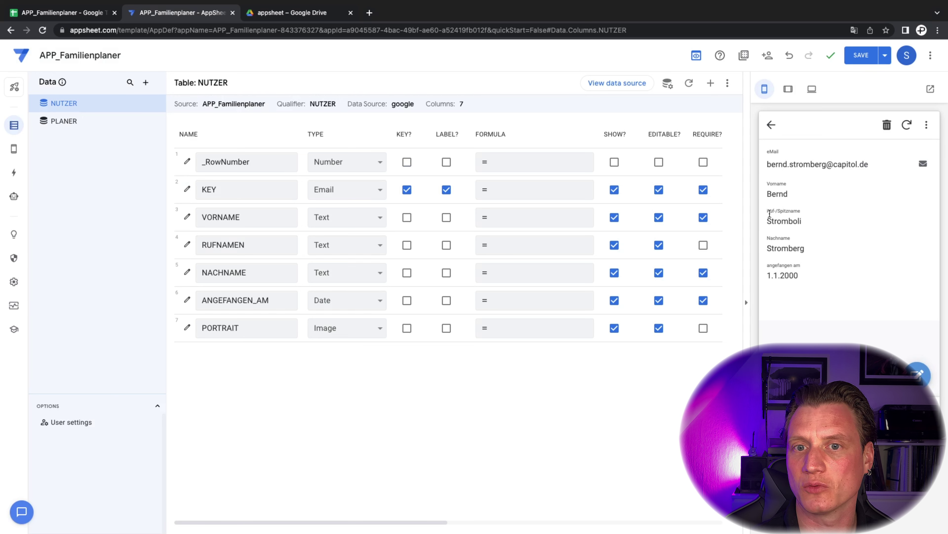
pyautogui.moveTo(767, 210); pyautogui.dragTo(803, 211)
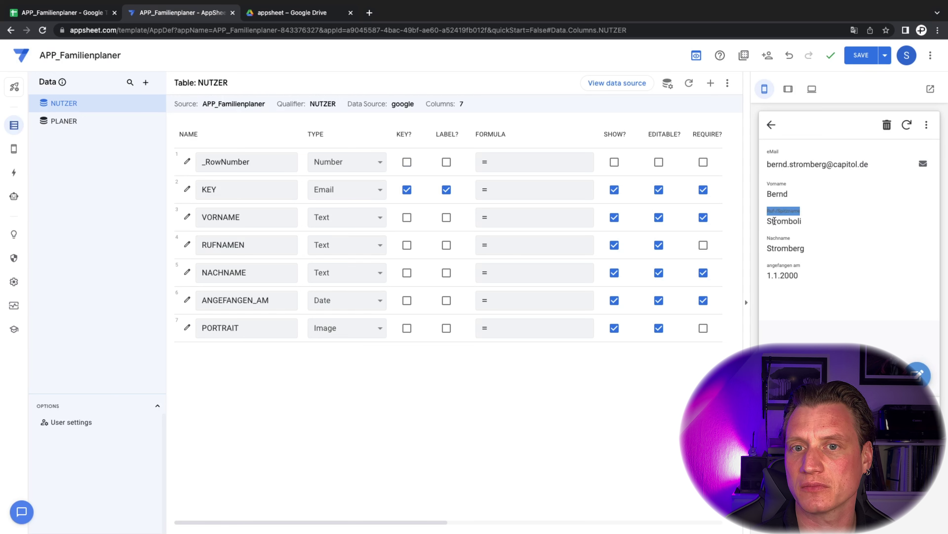
pyautogui.click(799, 221)
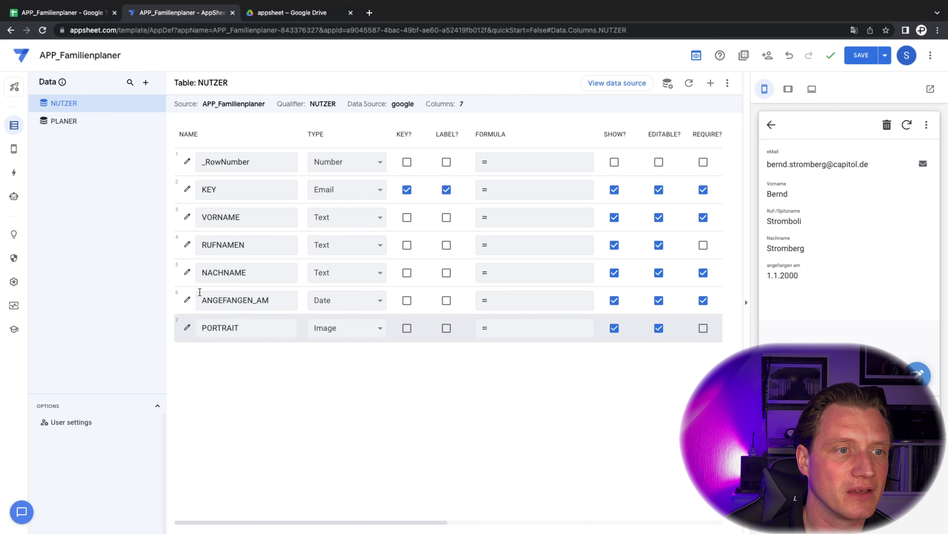
pyautogui.click(918, 374)
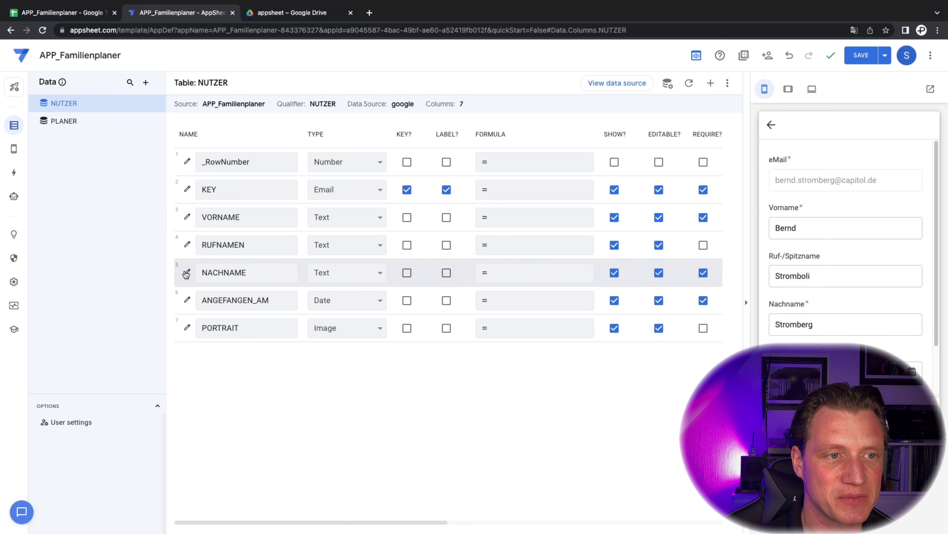
# Set the RUFNAMEN column's description to the expression "bitte hier den Sptznamen hinterlegen", close the column settings, and save the app
pyautogui.click(187, 246)
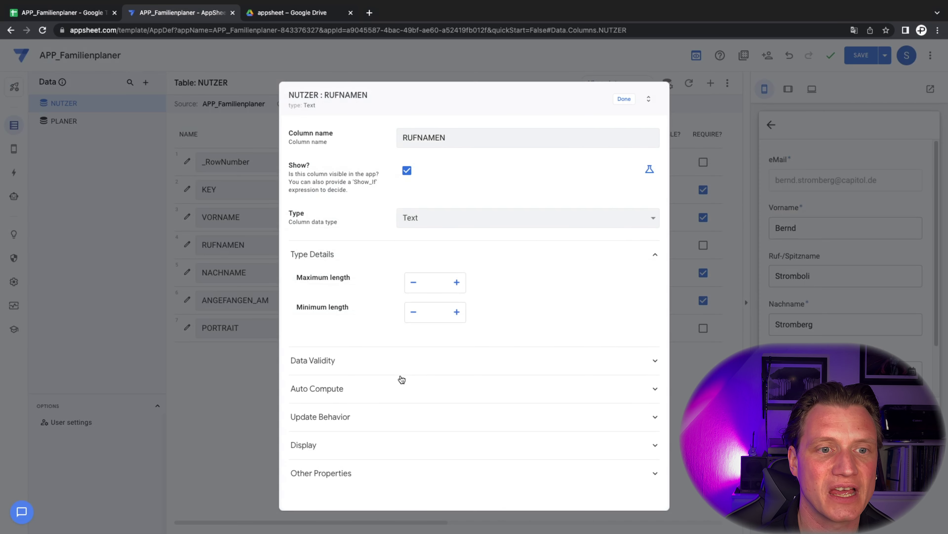
pyautogui.click(363, 446)
pyautogui.scroll(-3, 473, 394)
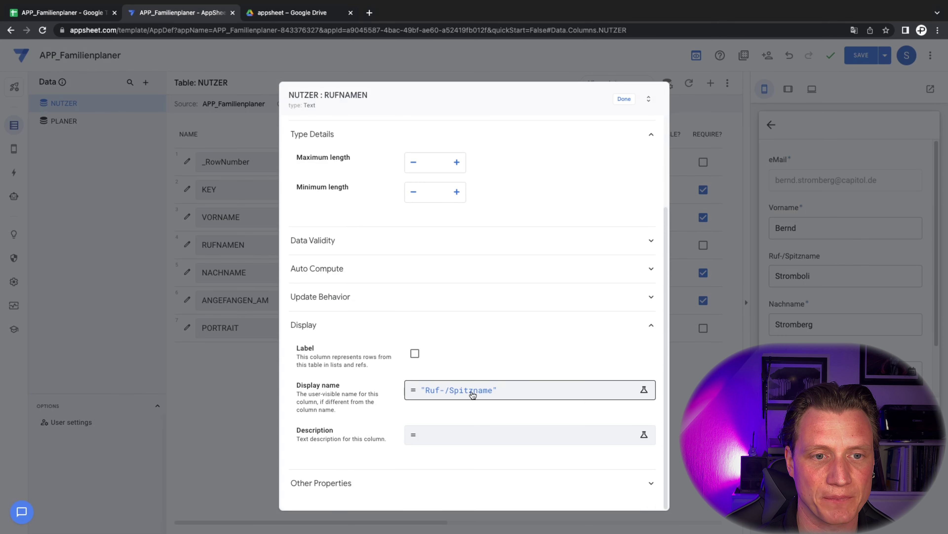
pyautogui.click(466, 444)
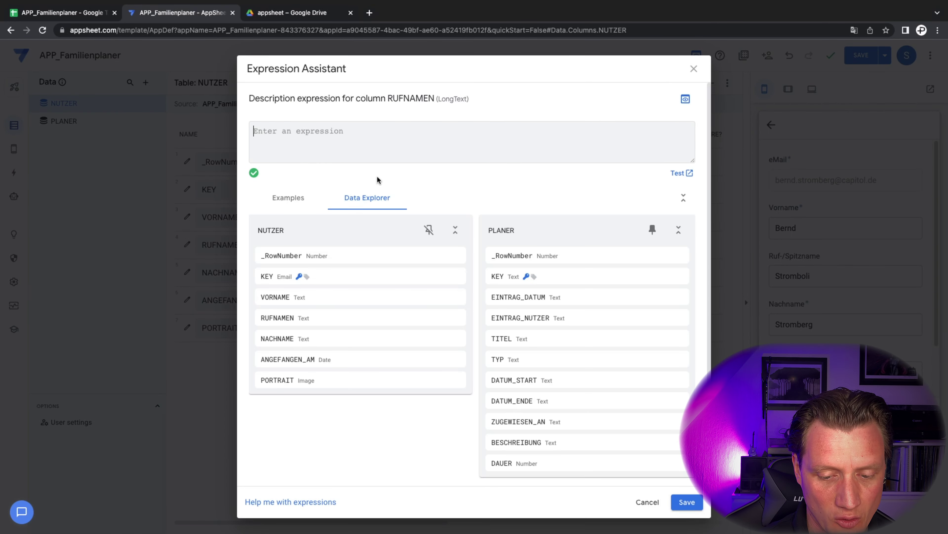
pyautogui.write('"')
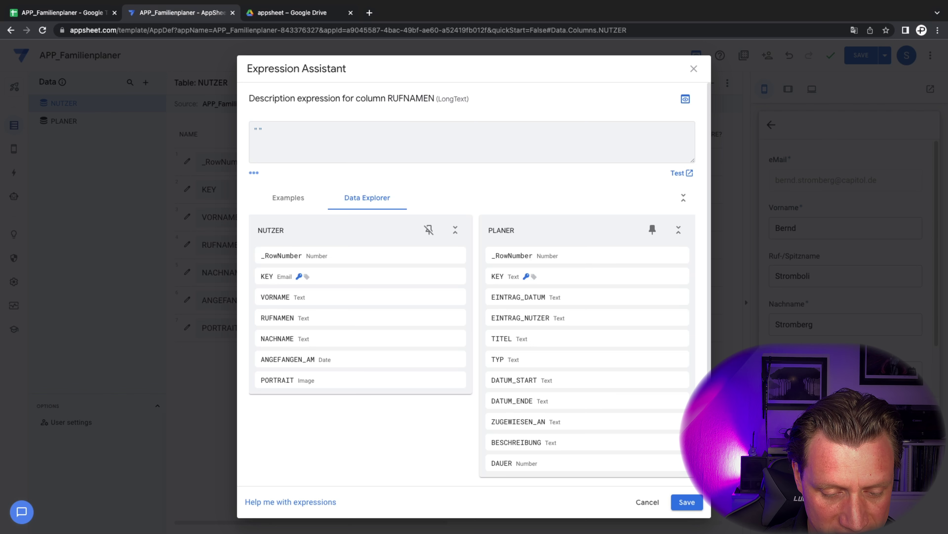
pyautogui.write('bitte hier de')
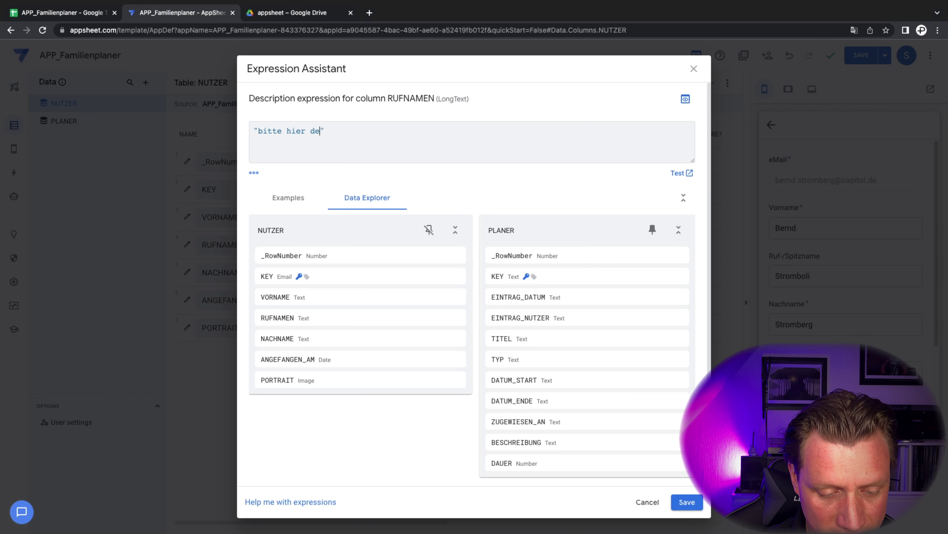
pyautogui.write('n Sptznamen ')
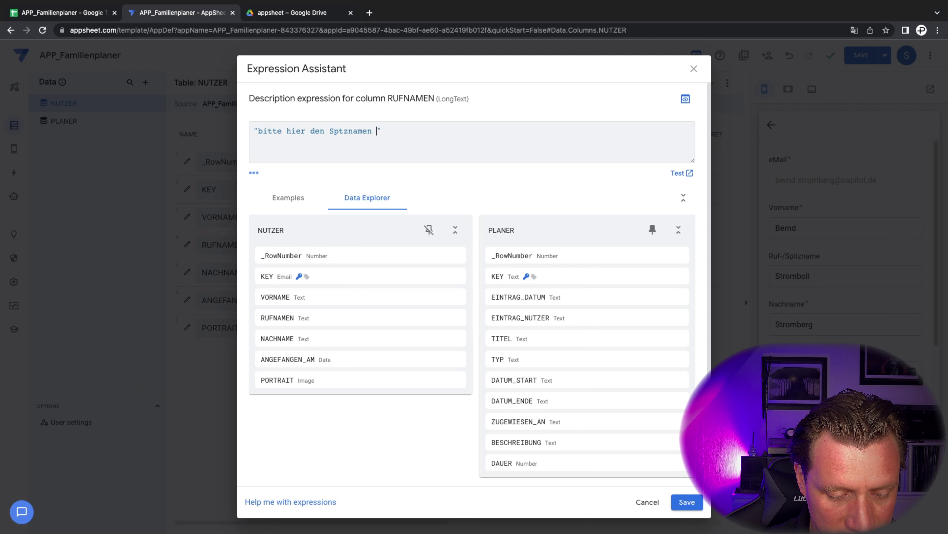
pyautogui.write('hinterlegen')
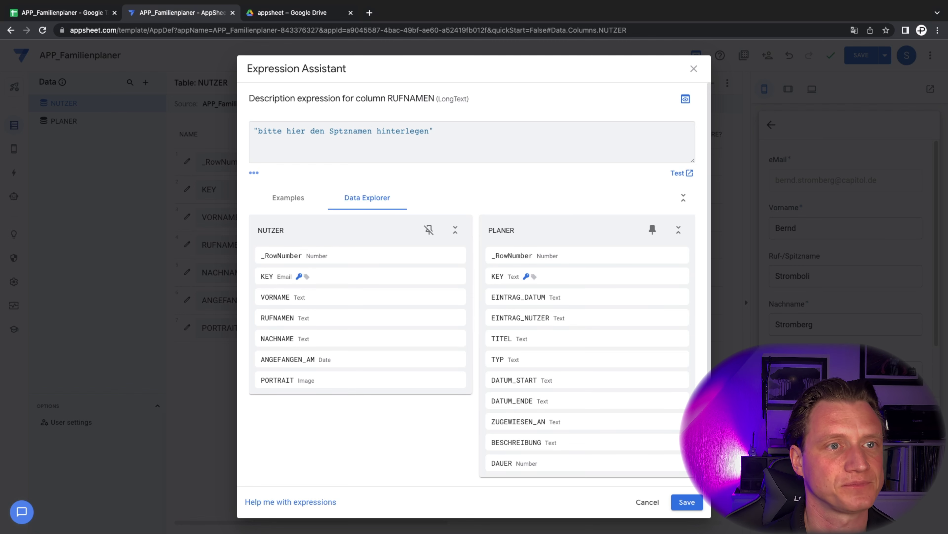
pyautogui.click(686, 501)
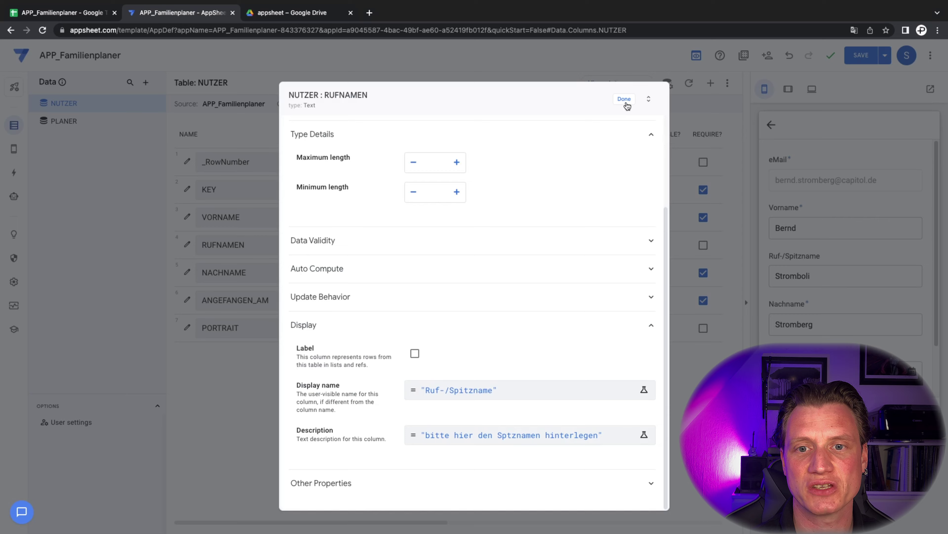
pyautogui.click(629, 101)
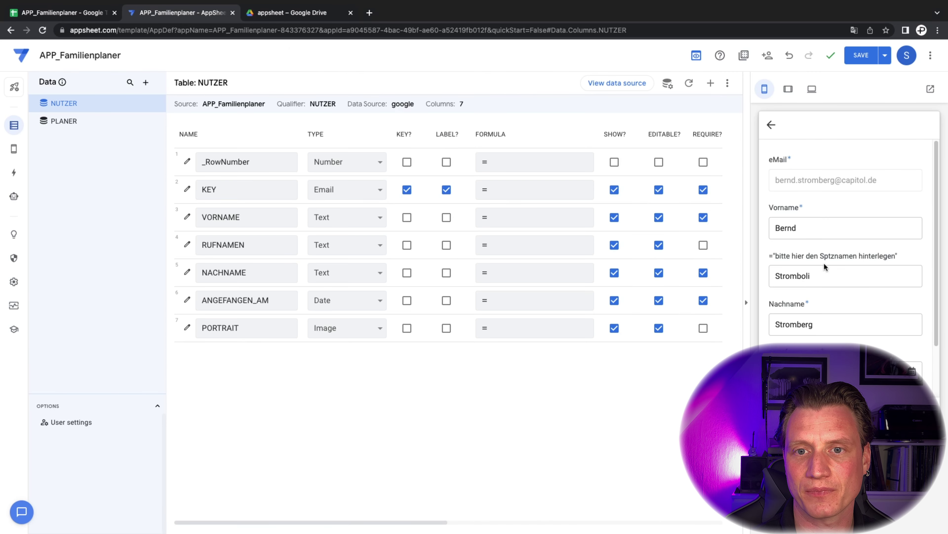
pyautogui.click(861, 55)
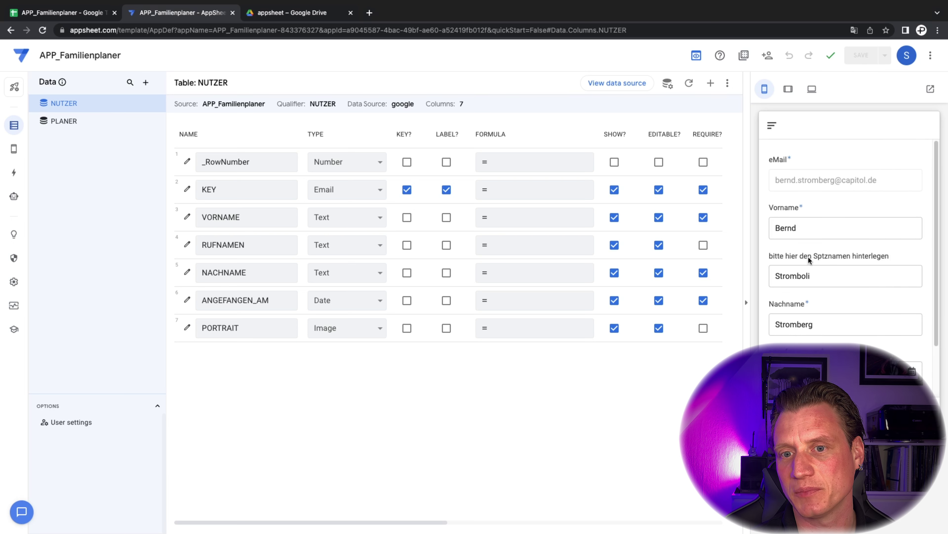
# Compare the RUFNAMEN field's label in the NUTZER detail view and edit form of the app preview, and cancel the form
pyautogui.click(886, 342)
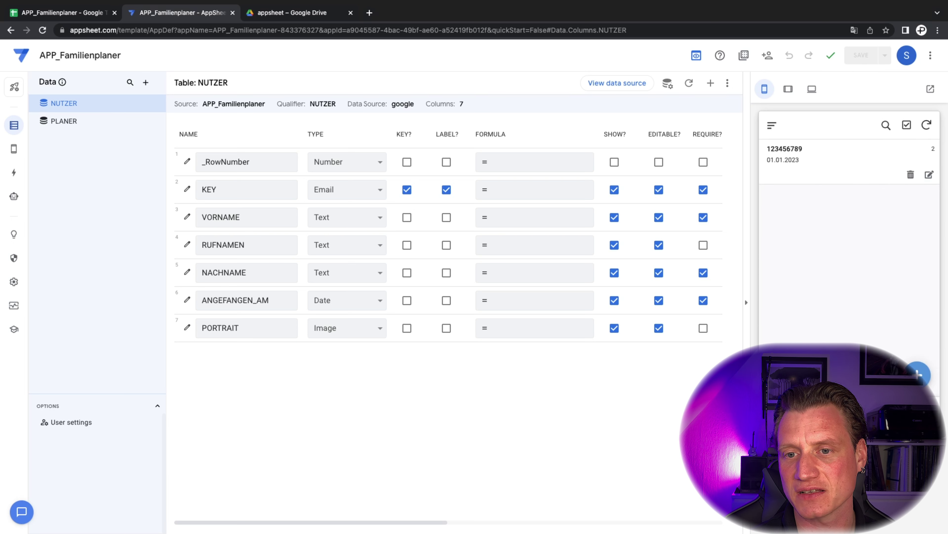
pyautogui.click(855, 156)
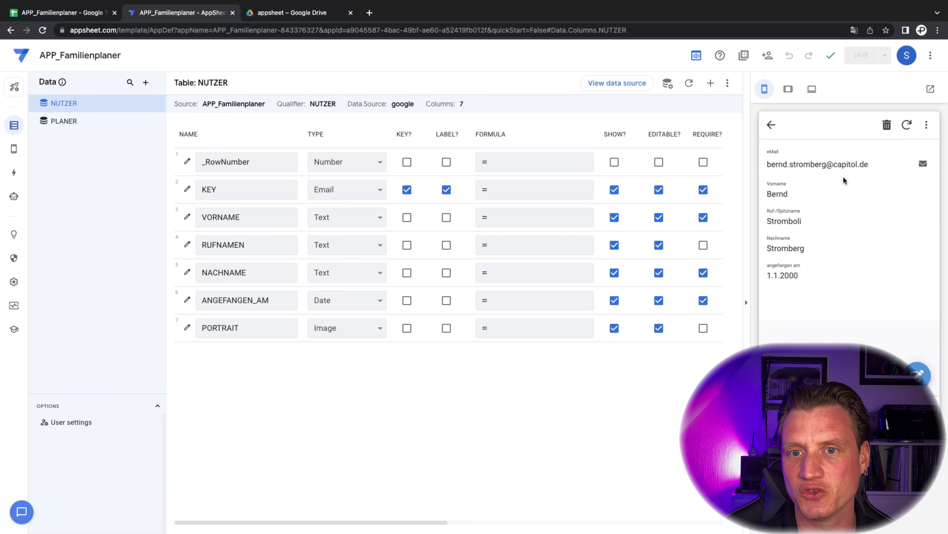
pyautogui.moveTo(771, 211); pyautogui.dragTo(807, 211)
pyautogui.click(808, 210)
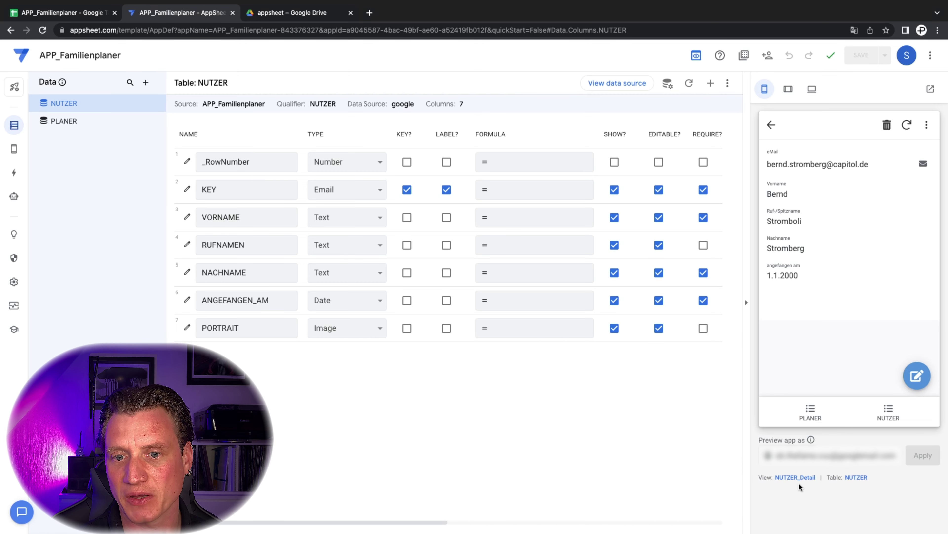
pyautogui.click(918, 375)
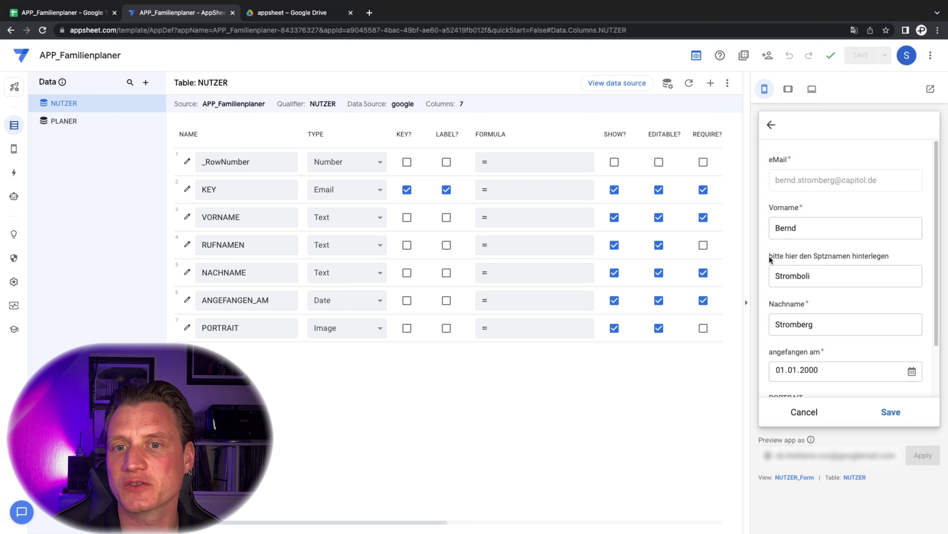
pyautogui.click(805, 411)
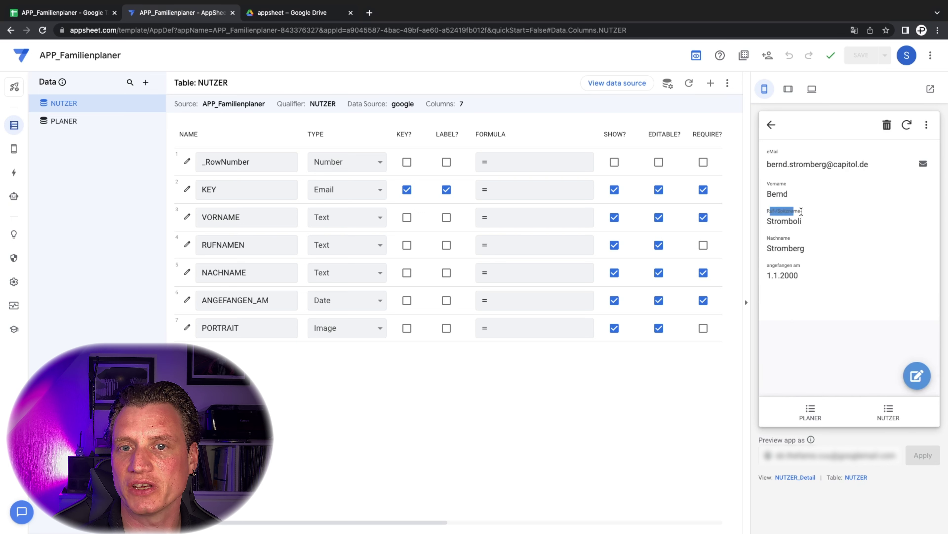
# Review the display name, description, and Other Properties options in the RUFNAMEN column's settings
pyautogui.click(187, 245)
pyautogui.click(346, 438)
pyautogui.scroll(-3, 348, 434)
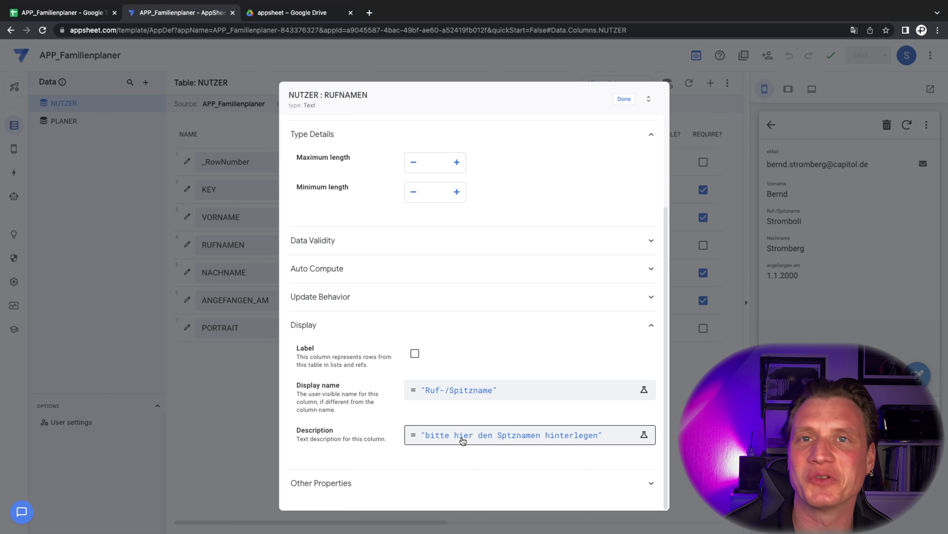
pyautogui.click(313, 332)
pyautogui.click(322, 474)
pyautogui.scroll(-5, 359, 334)
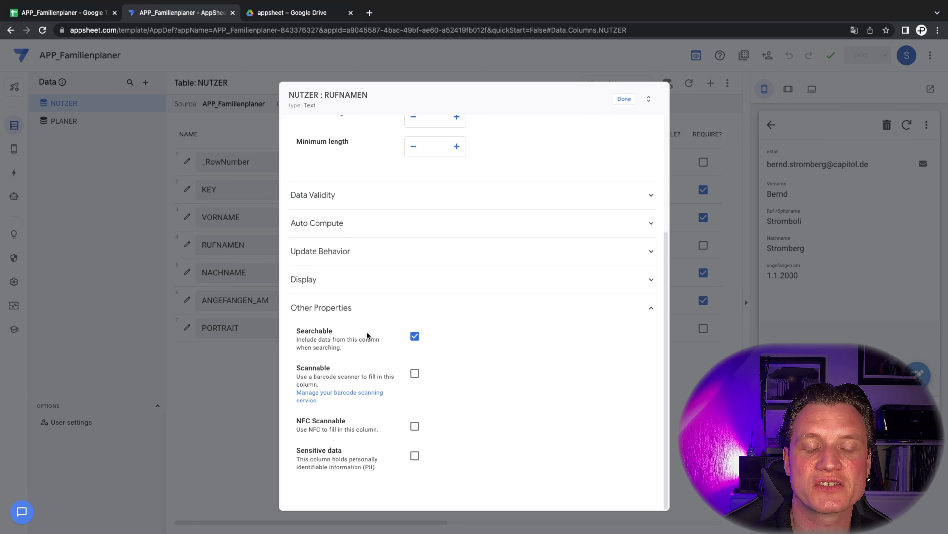
pyautogui.scroll(5, 370, 335)
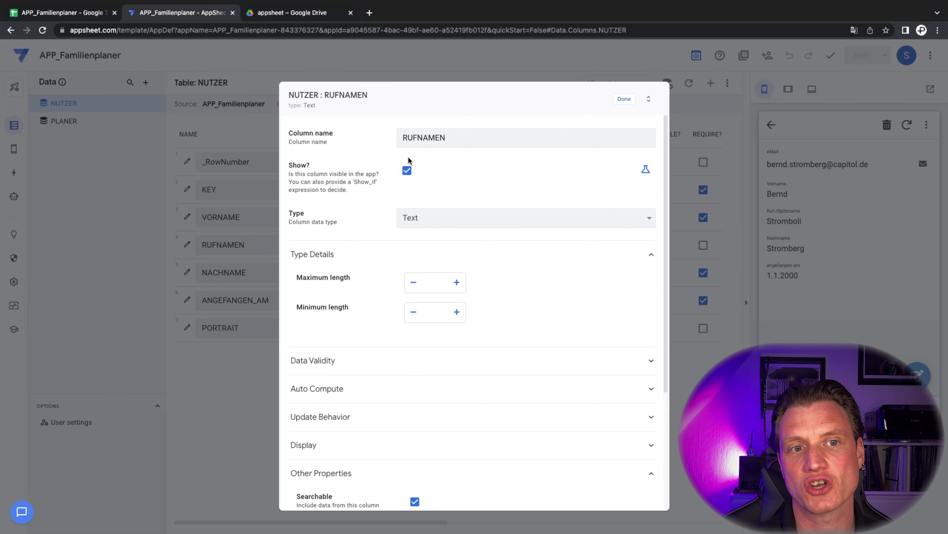
pyautogui.scroll(-5, 409, 179)
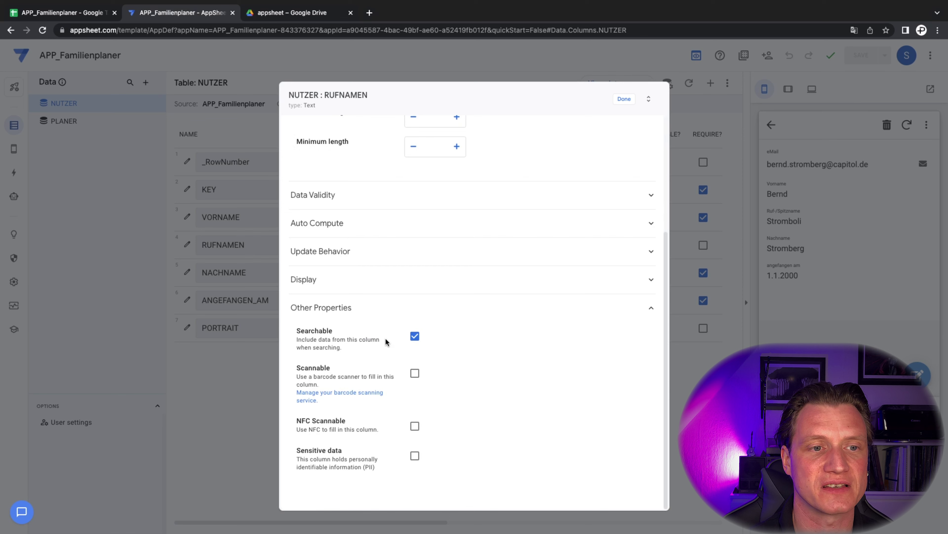
# Close the RUFNAMEN settings and check which columns the NUTZER list's search filter offers in the app preview
pyautogui.click(624, 99)
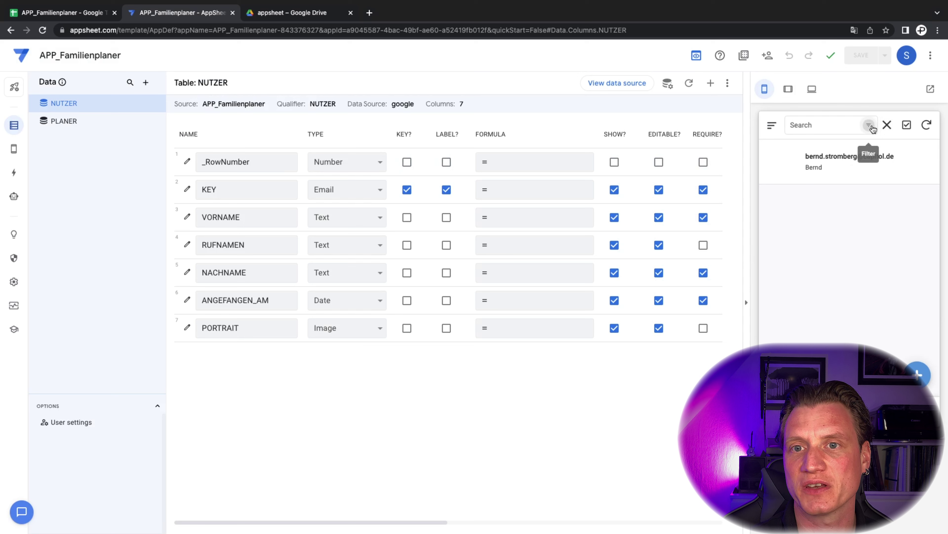
pyautogui.click(870, 126)
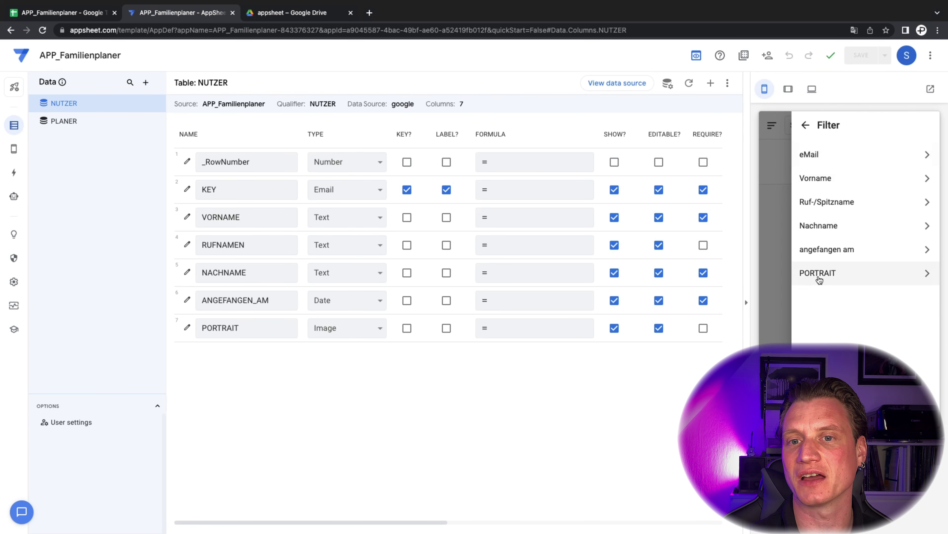
pyautogui.click(785, 207)
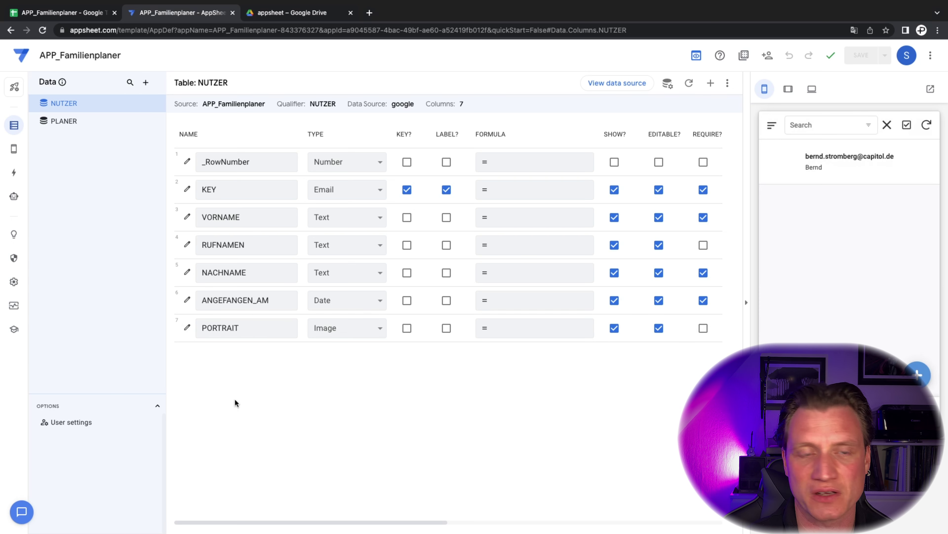
# Make the PORTRAIT column not searchable, close its settings, and check the NUTZER list's search filter in the app preview
pyautogui.click(187, 329)
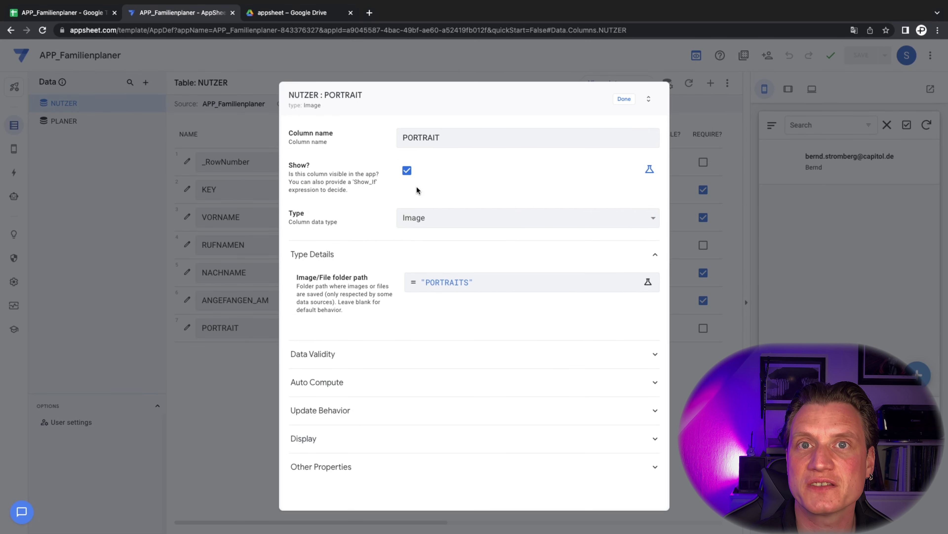
pyautogui.click(357, 467)
pyautogui.scroll(-4, 363, 348)
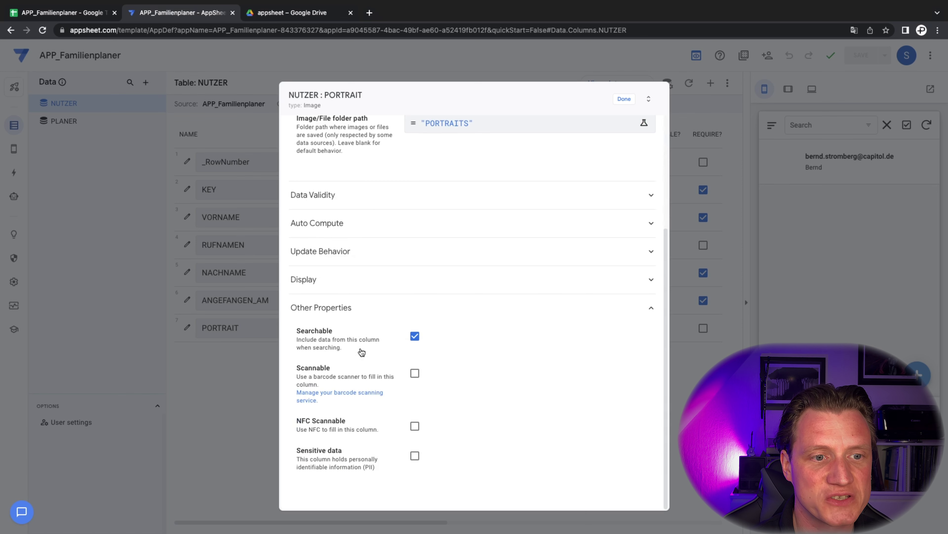
pyautogui.click(415, 335)
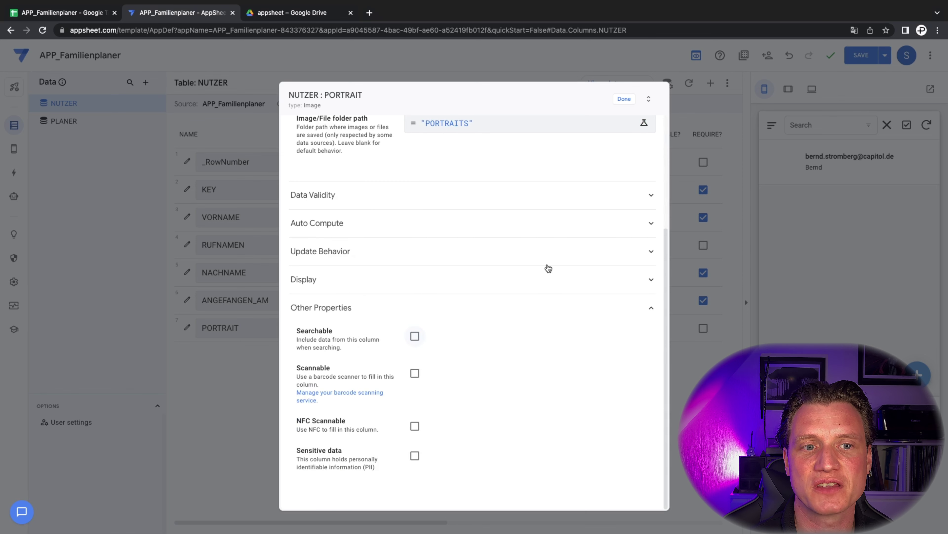
pyautogui.click(624, 99)
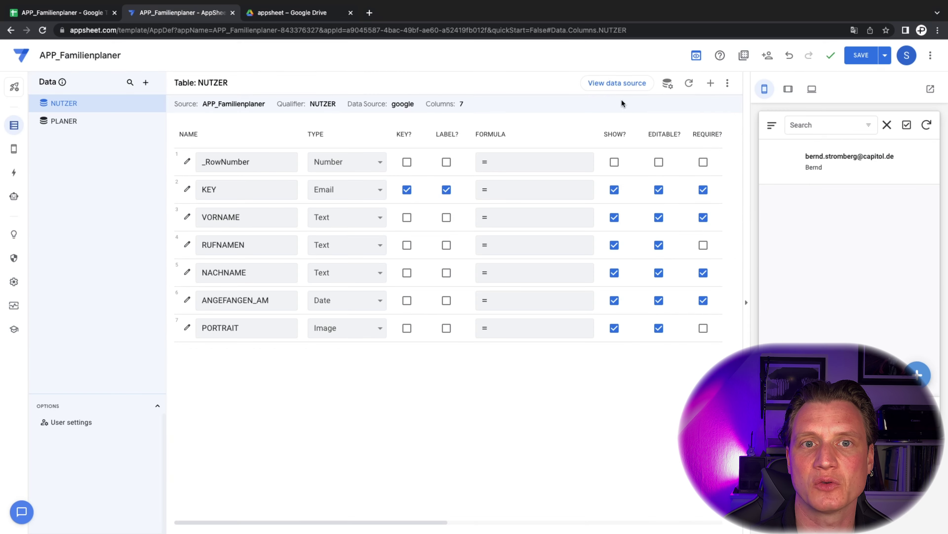
pyautogui.click(869, 125)
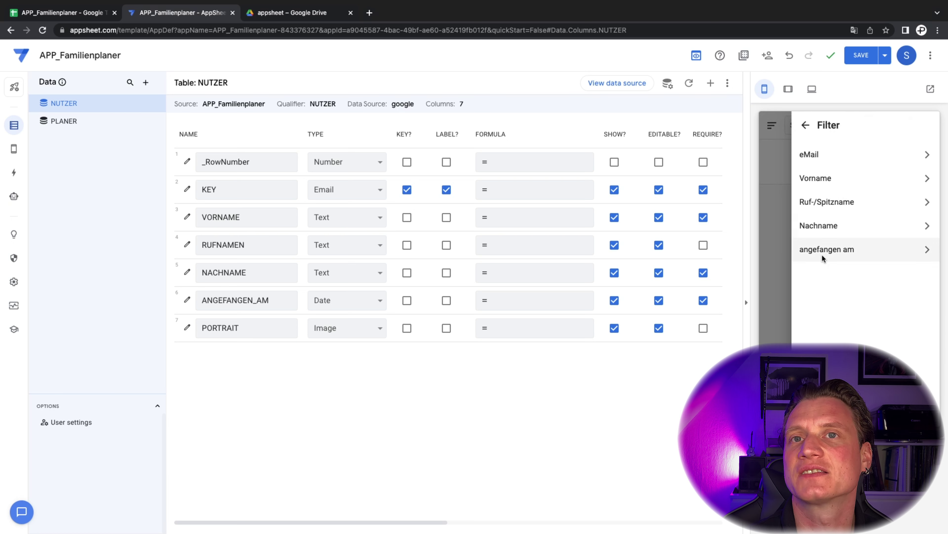
pyautogui.click(782, 277)
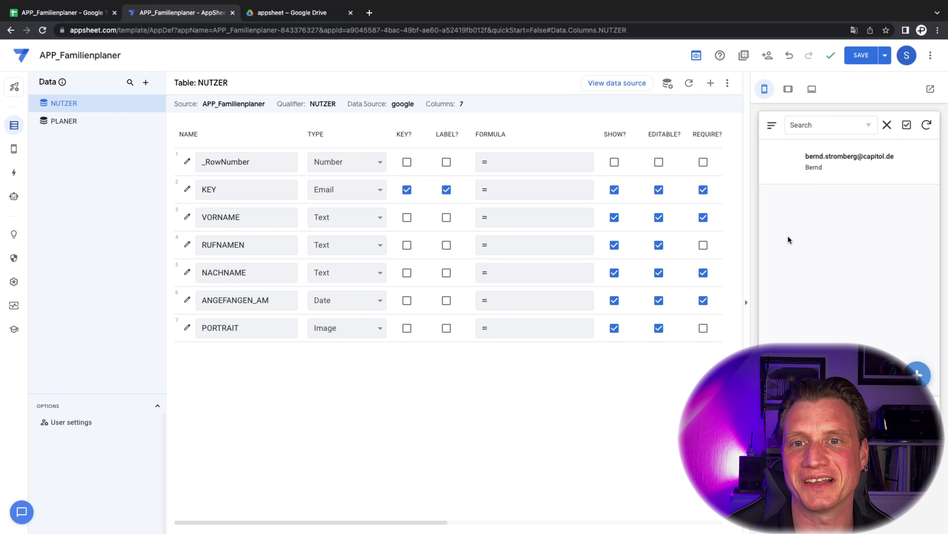
# Open the existing NUTZER entry's edit form in the app preview and examine its input fields down to PORTRAIT
pyautogui.click(841, 164)
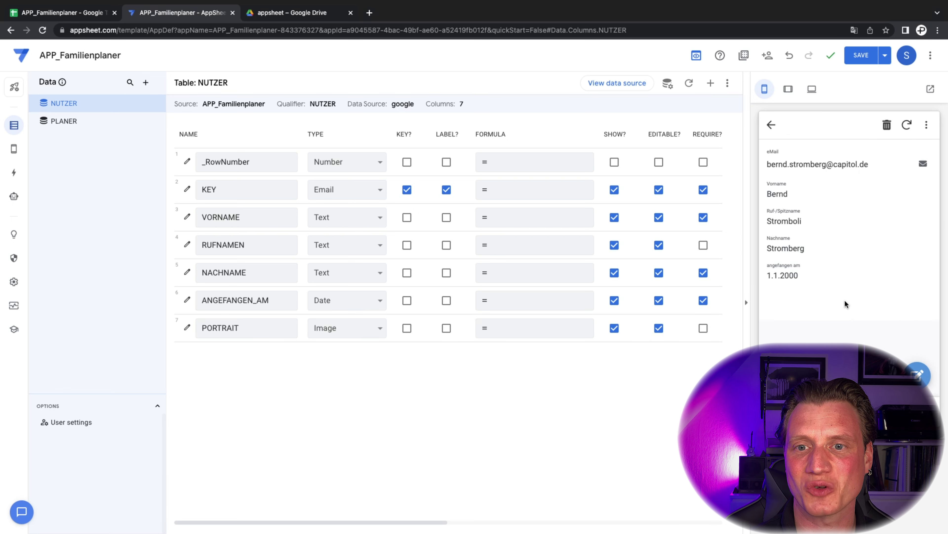
pyautogui.click(918, 374)
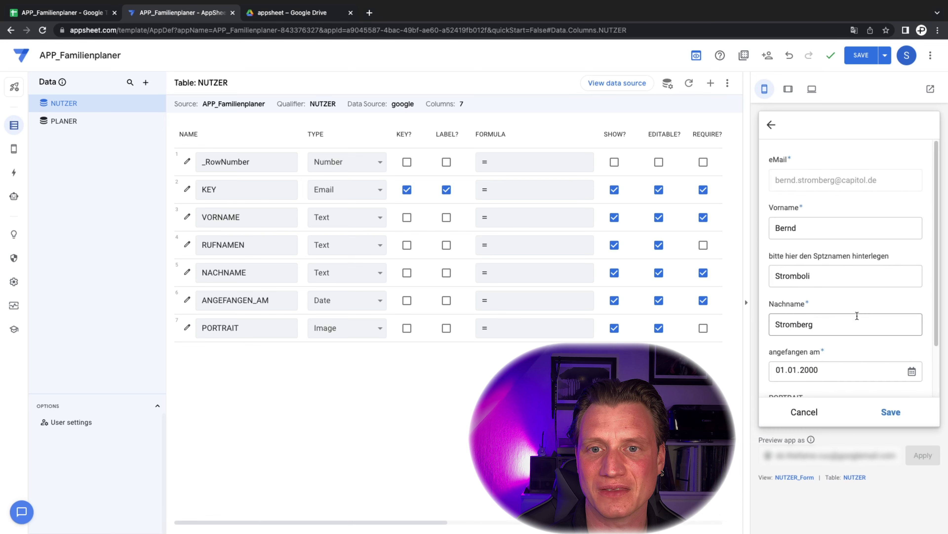
pyautogui.doubleClick(828, 277)
pyautogui.click(805, 276)
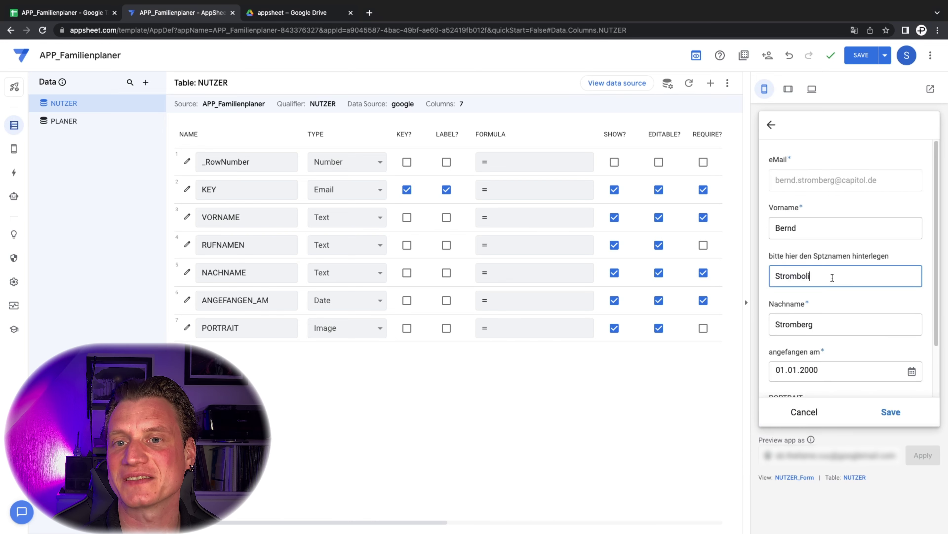
pyautogui.scroll(-2, 832, 278)
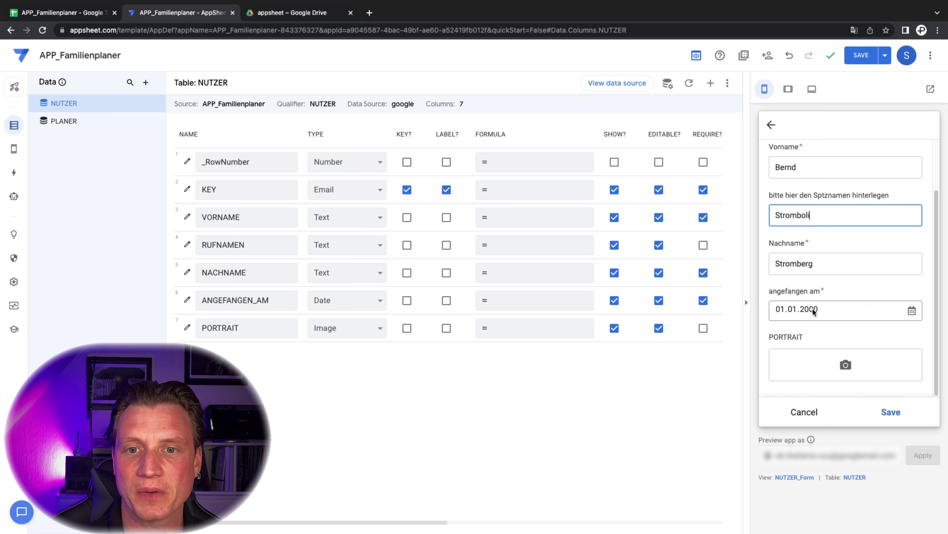
# Set the "angefangen am" date in the NUTZER edit form to 15.10.2009 using the calendar picker
pyautogui.click(798, 309)
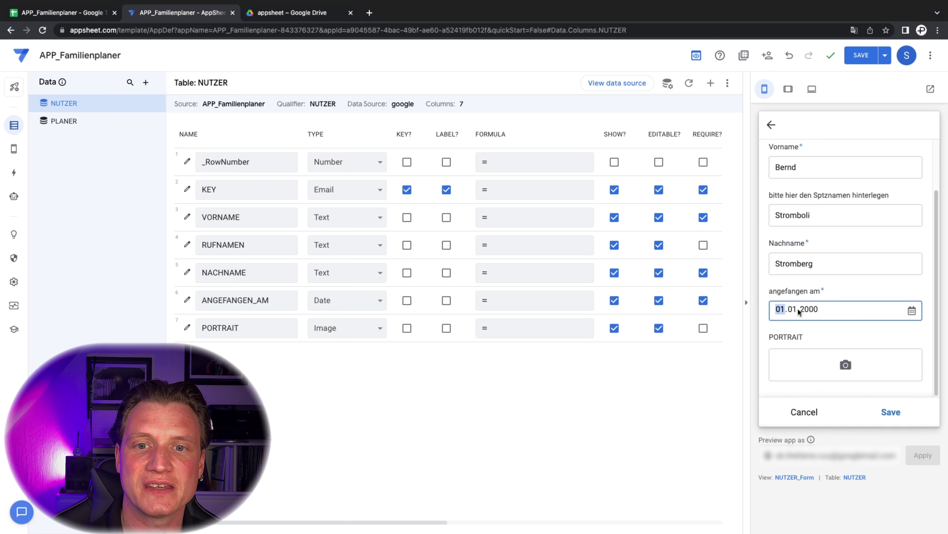
pyautogui.click(814, 309)
pyautogui.click(912, 311)
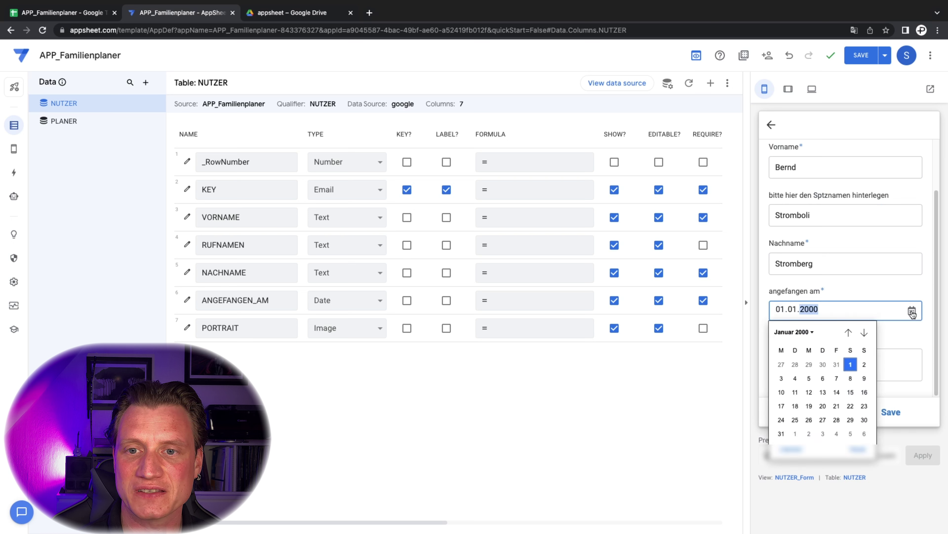
pyautogui.click(864, 332)
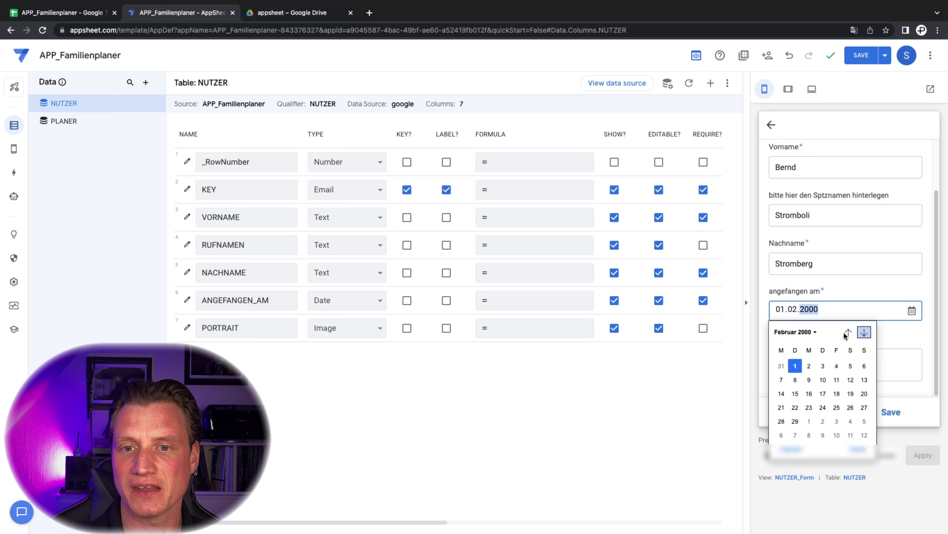
pyautogui.click(812, 331)
pyautogui.click(829, 397)
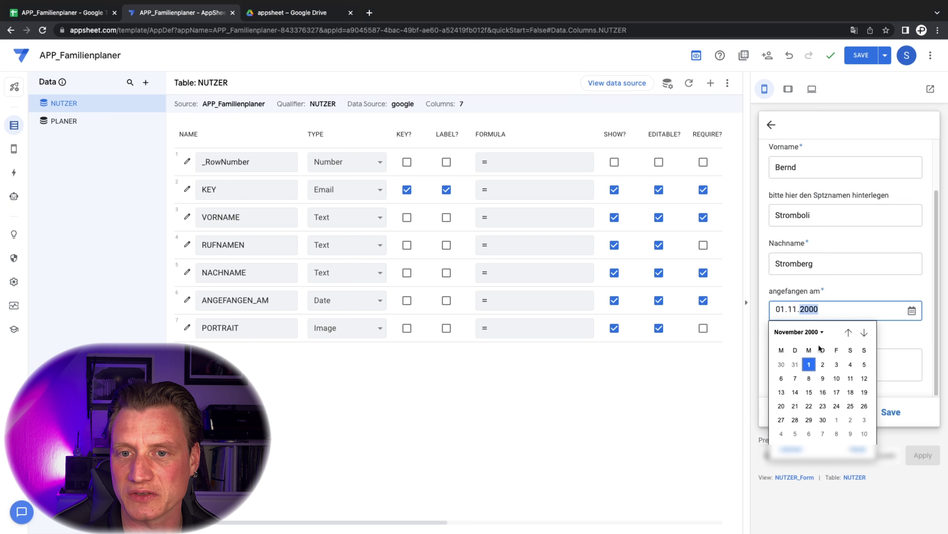
pyautogui.click(822, 332)
pyautogui.scroll(-10, 811, 429)
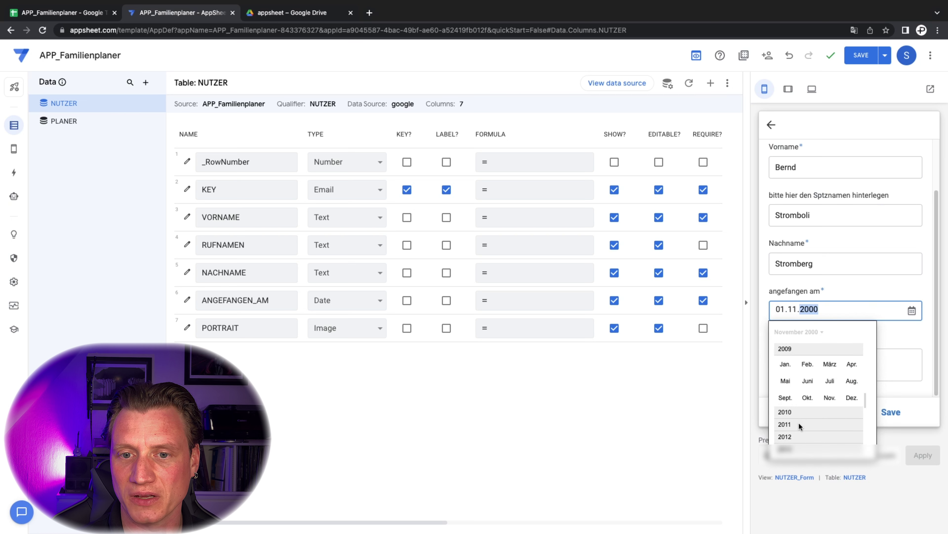
pyautogui.click(807, 397)
pyautogui.click(823, 392)
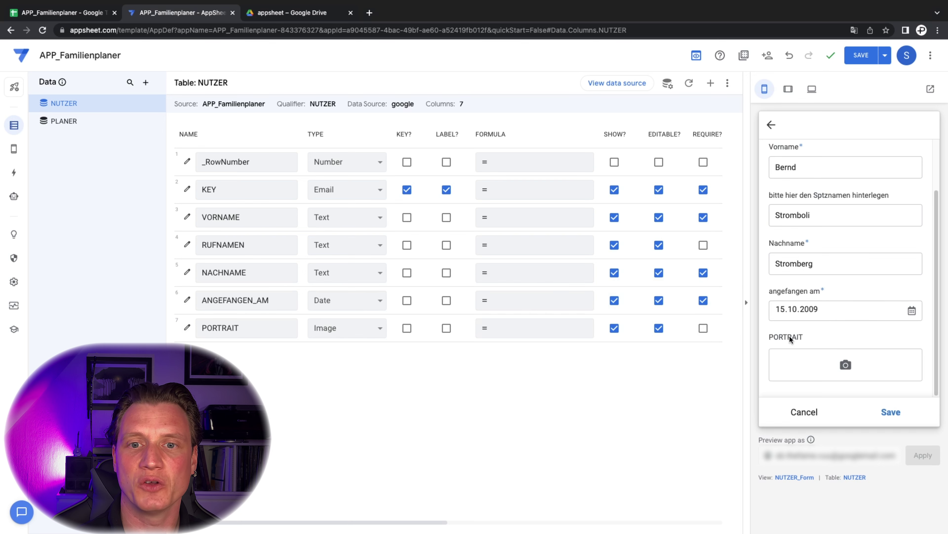
# Set the PORTRAIT column's display name to the expression "Foto/Portrait", close the column settings, and save the app
pyautogui.click(188, 330)
pyautogui.click(338, 444)
pyautogui.scroll(-2, 338, 441)
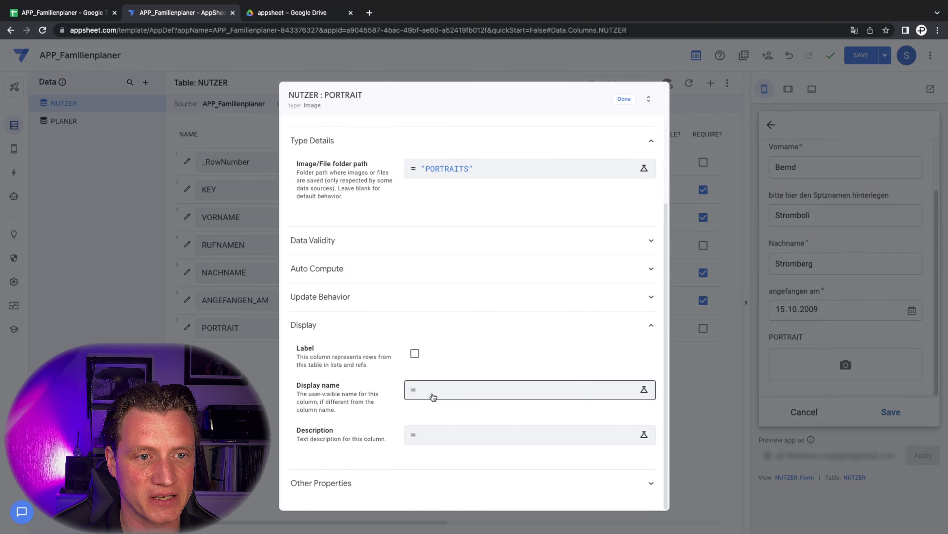
pyautogui.click(442, 393)
pyautogui.write('"')
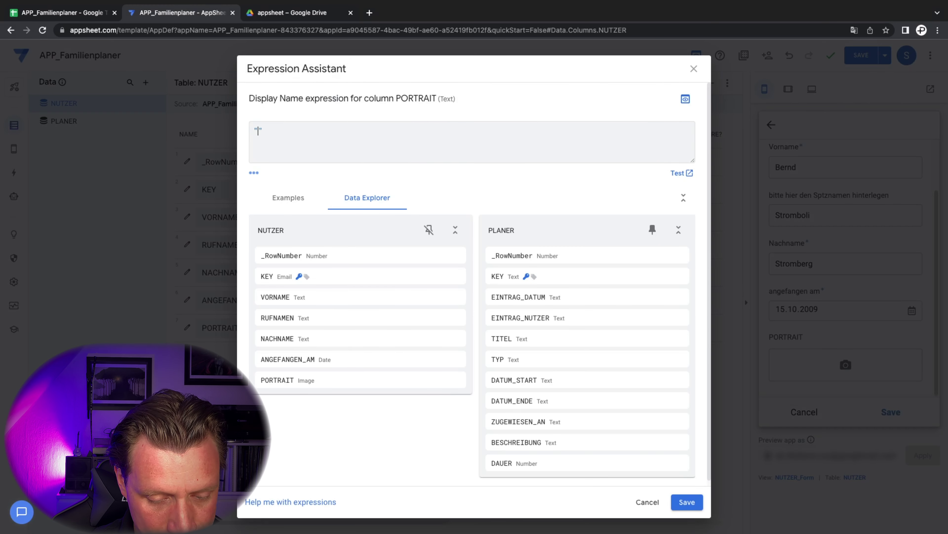
pyautogui.write('Foto/Portrait')
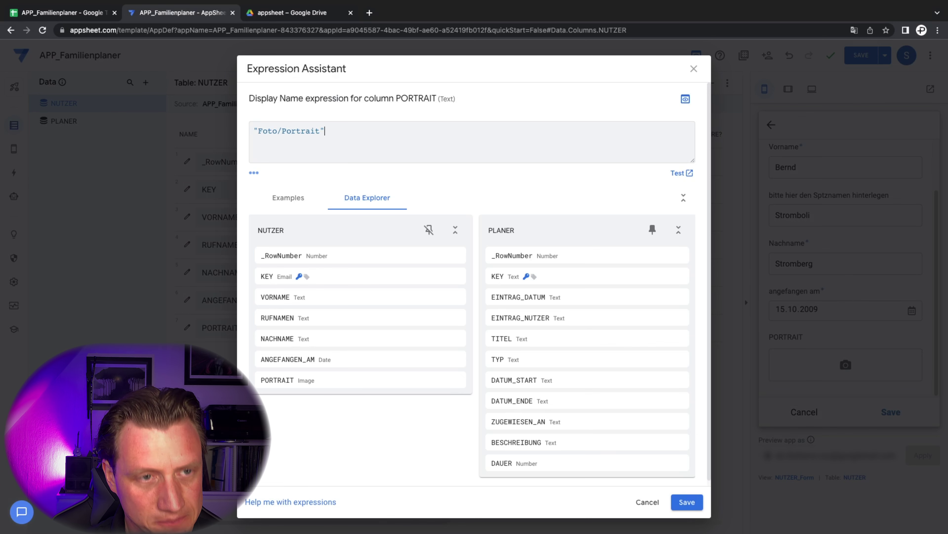
pyautogui.click(688, 502)
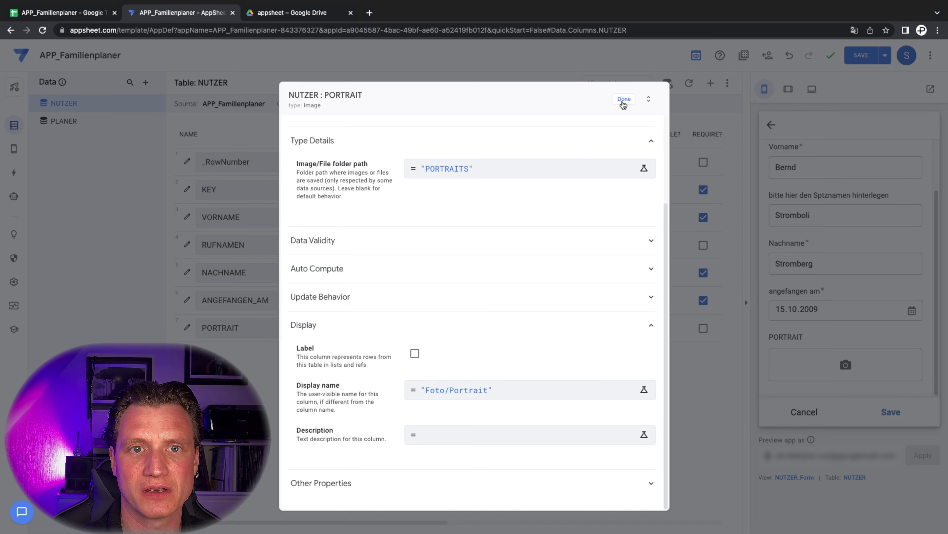
pyautogui.click(624, 100)
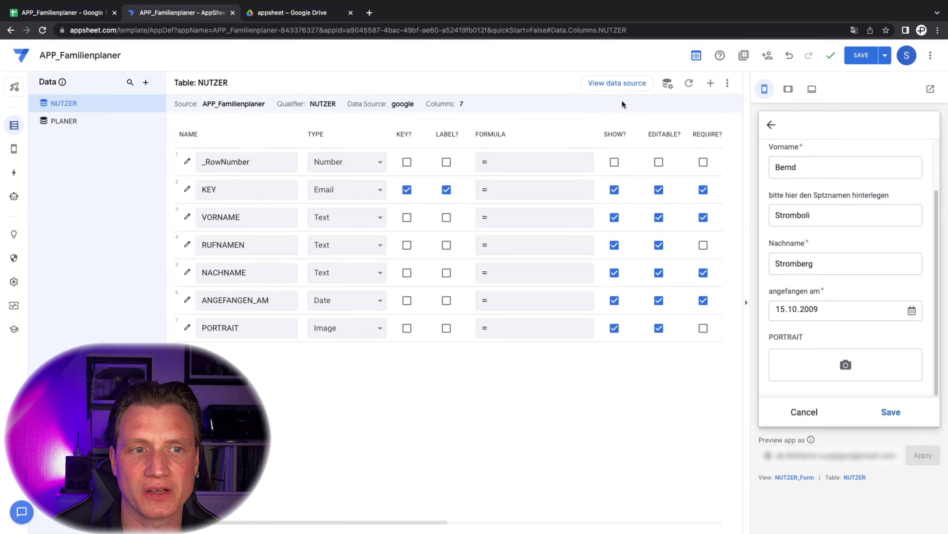
pyautogui.click(857, 53)
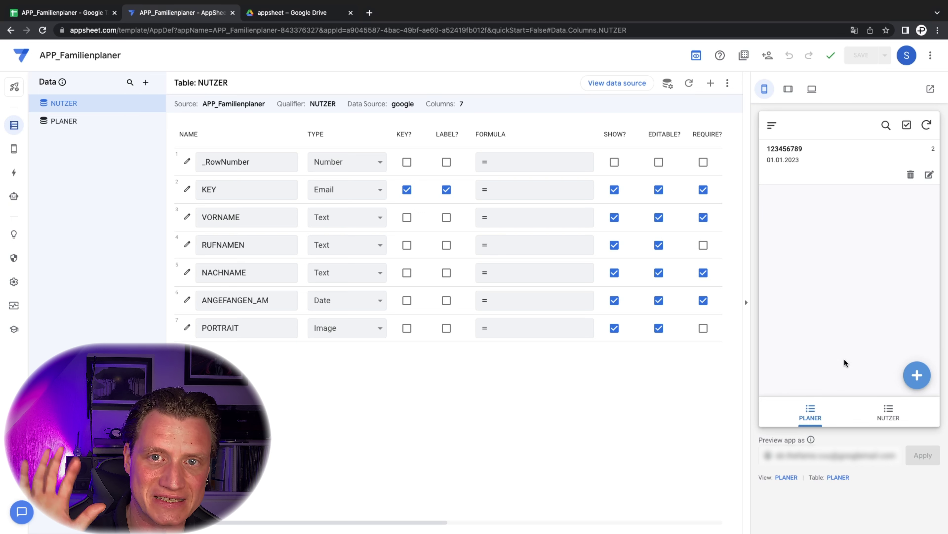
# Upload an image file as Foto/Portrait for the existing NUTZER entry in the app preview, save the entry, and return to the NUTZER list
pyautogui.click(889, 413)
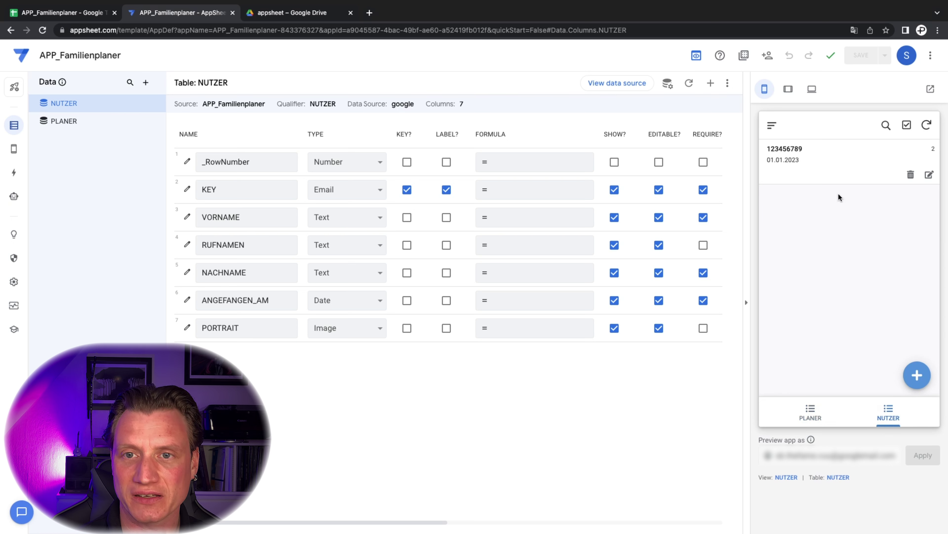
pyautogui.click(835, 160)
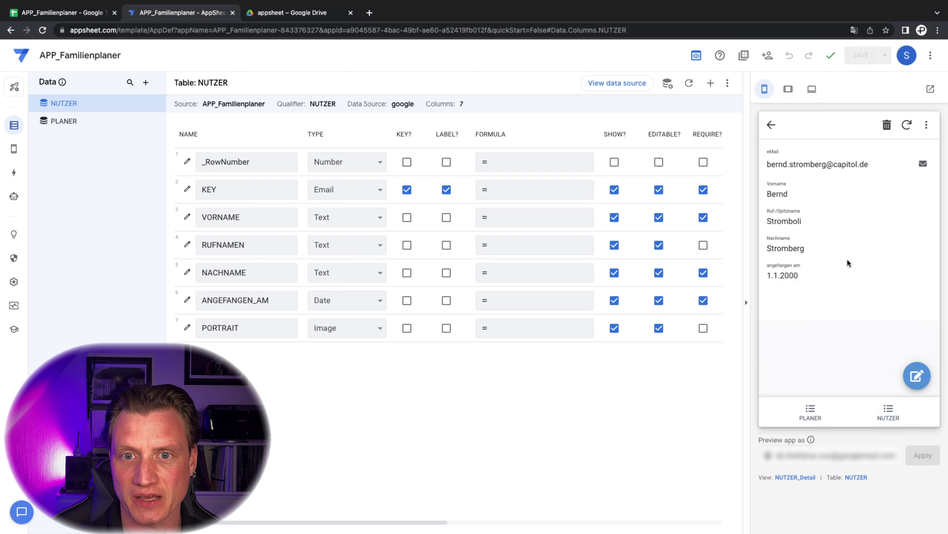
pyautogui.click(920, 378)
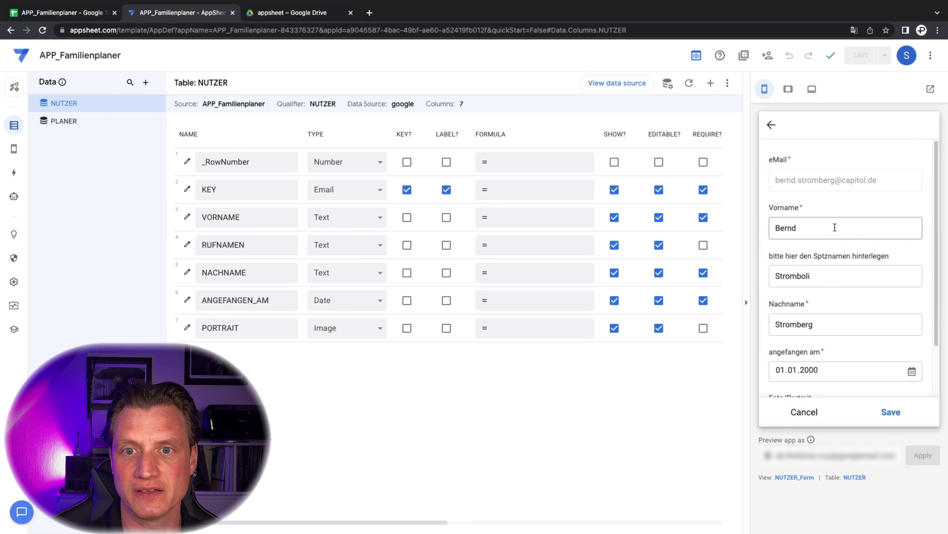
pyautogui.scroll(-2, 829, 213)
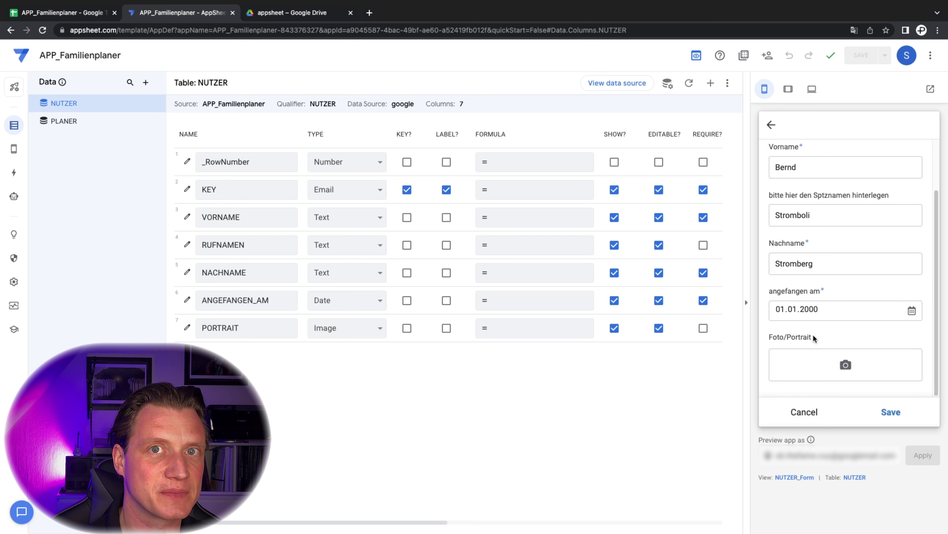
pyautogui.click(845, 366)
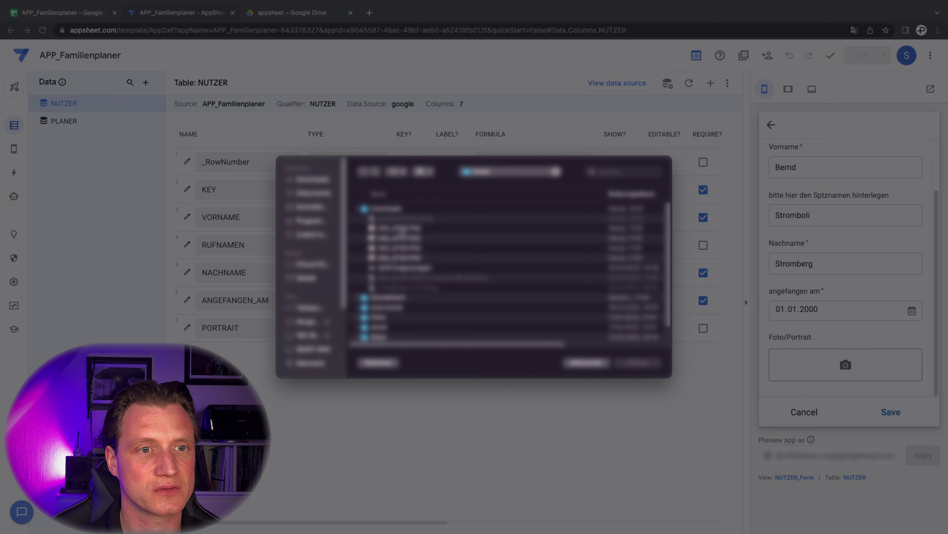
pyautogui.click(399, 228)
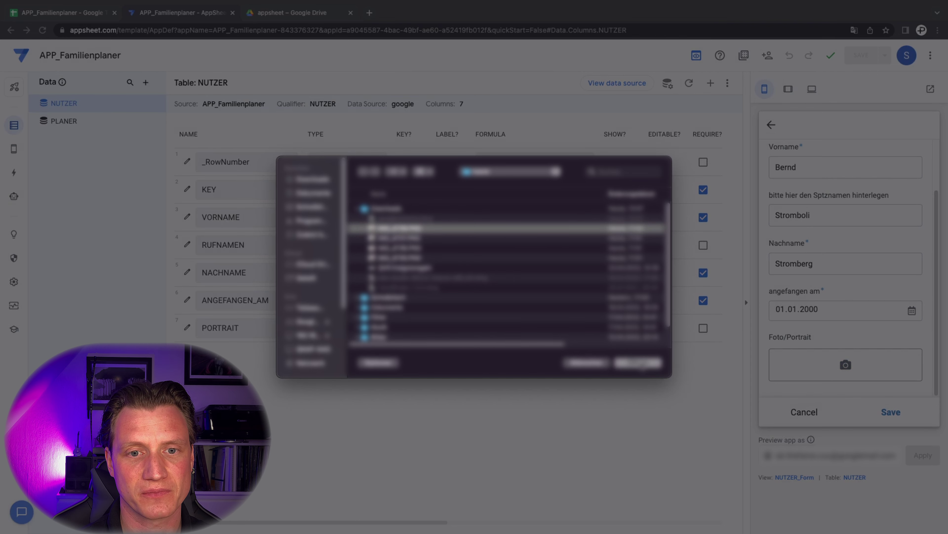
pyautogui.click(638, 363)
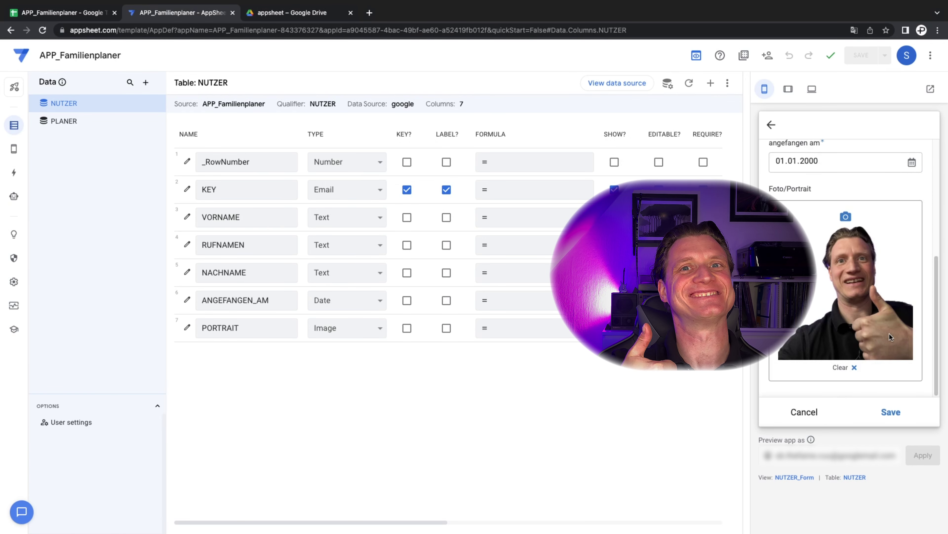
pyautogui.click(891, 412)
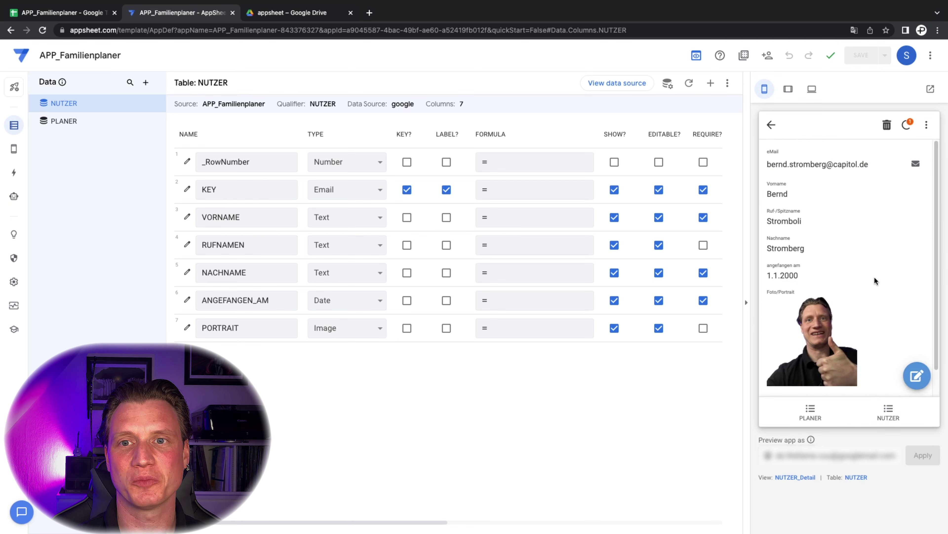
pyautogui.click(888, 411)
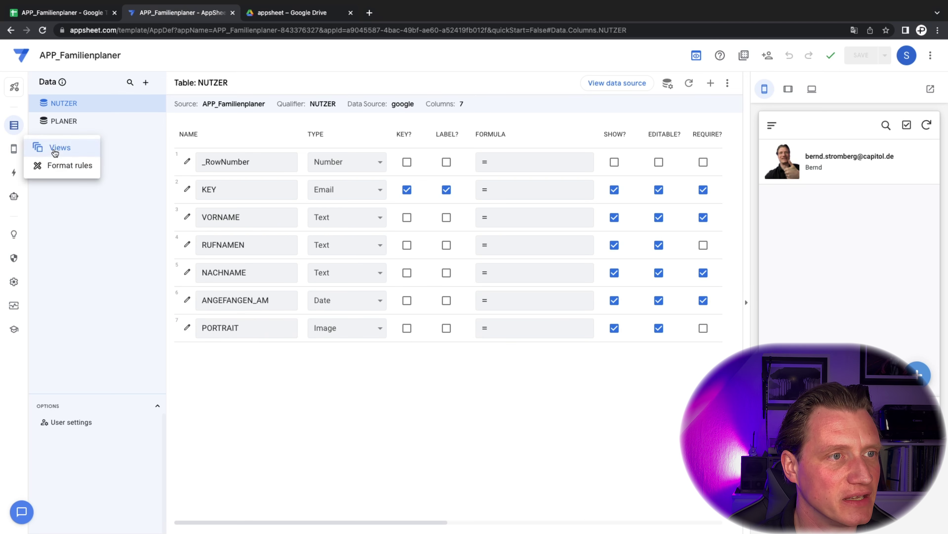
# Open the app's views and display the configuration of the NUTZER view
pyautogui.click(55, 152)
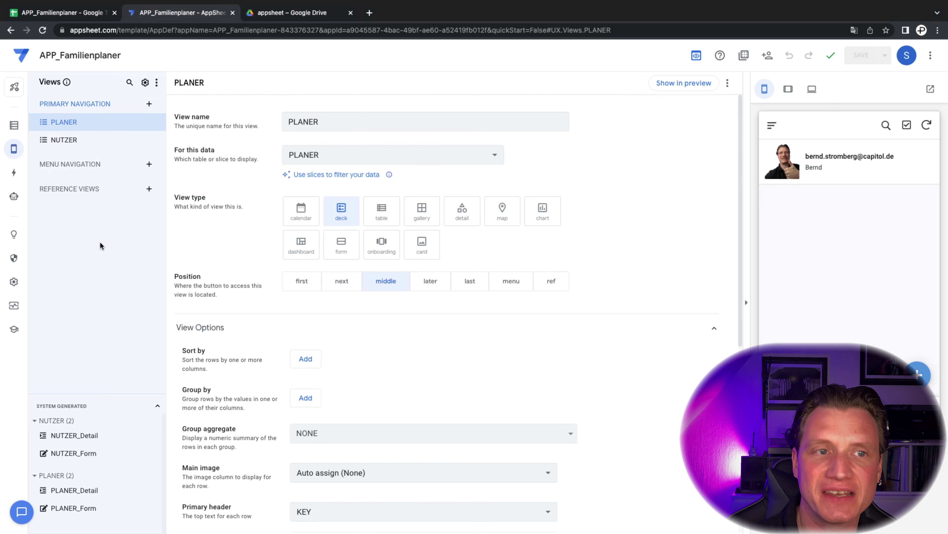
pyautogui.click(63, 141)
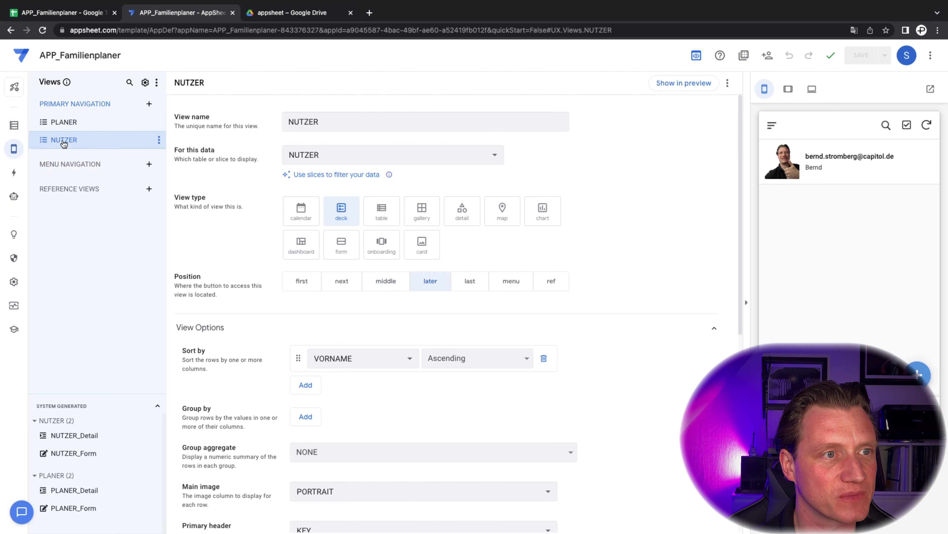
pyautogui.moveTo(13, 149)
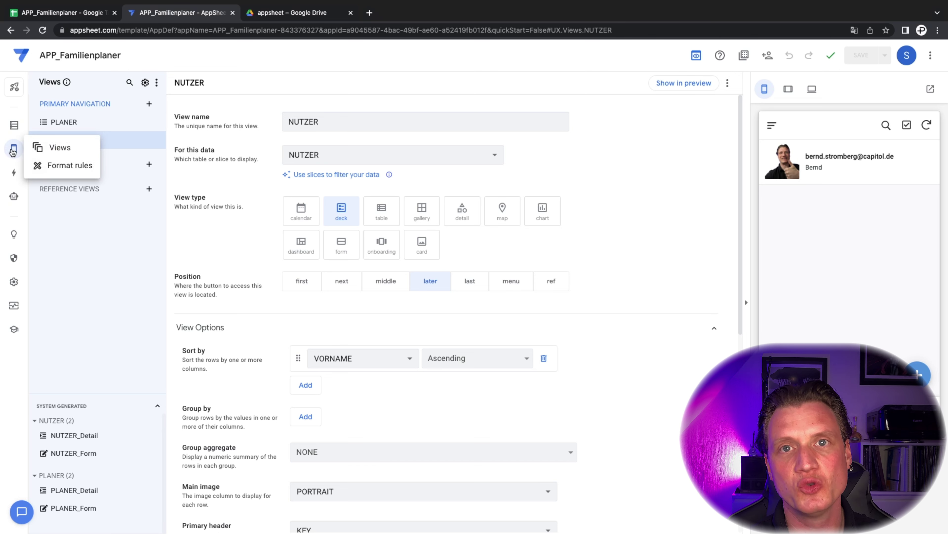
pyautogui.click(91, 149)
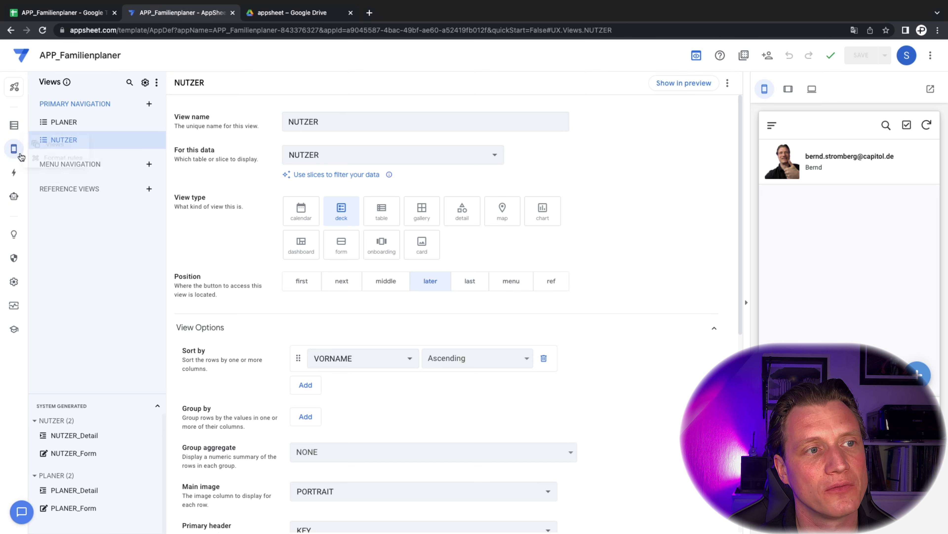
# Preview the NUTZER view as table, gallery, detail, form and card, and set its view type back to deck
pyautogui.moveTo(14, 148)
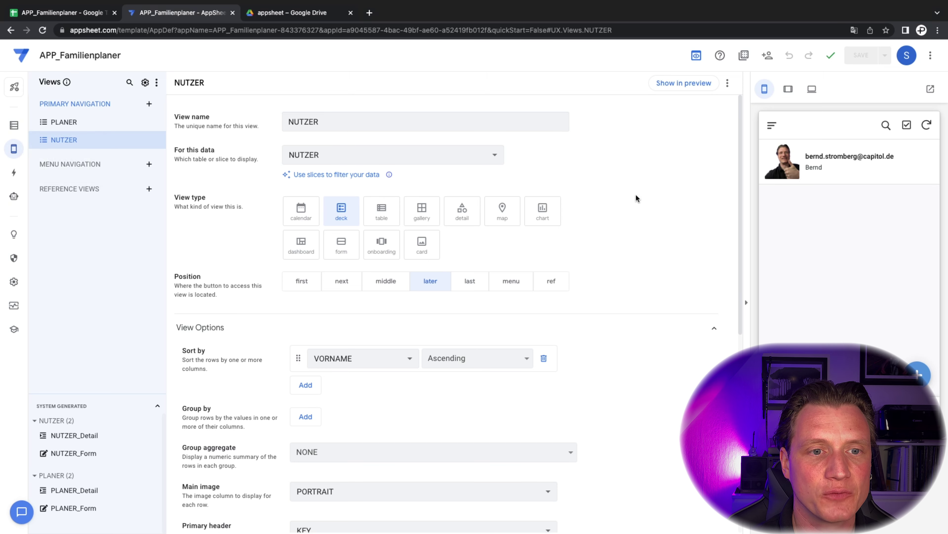
pyautogui.scroll(-10, 636, 194)
pyautogui.scroll(10, 636, 194)
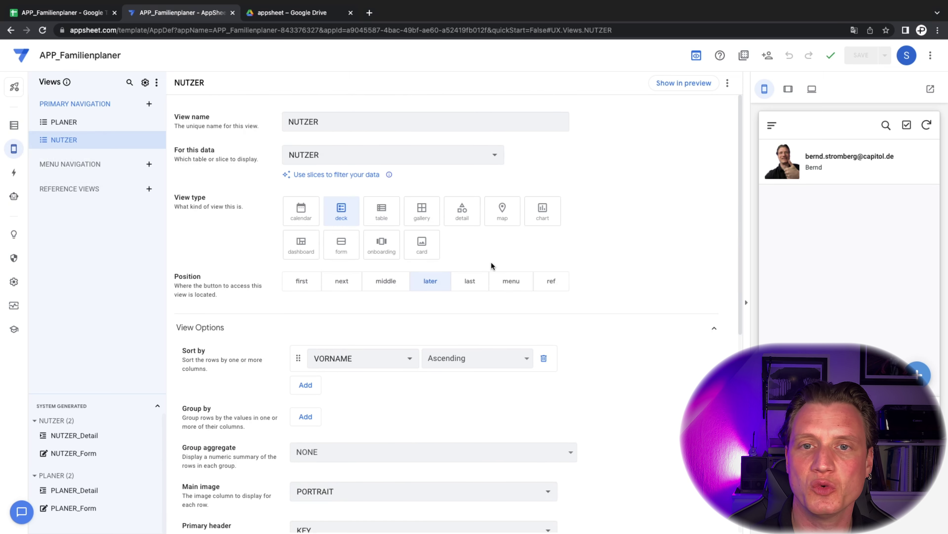
pyautogui.click(391, 218)
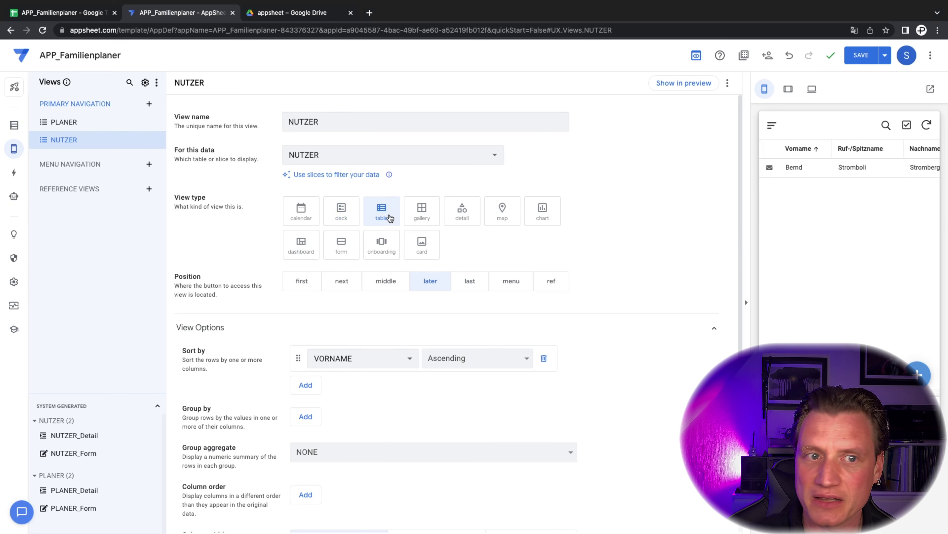
pyautogui.click(427, 219)
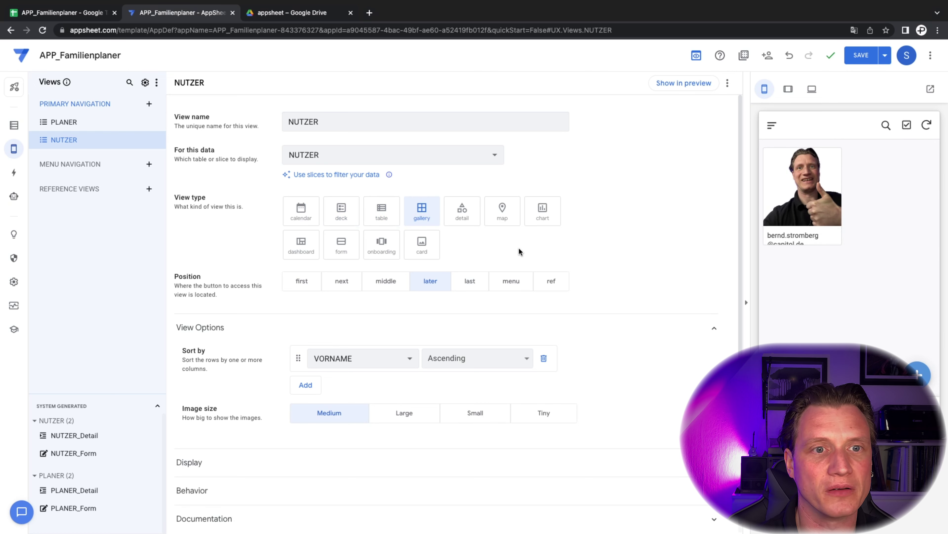
pyautogui.click(462, 214)
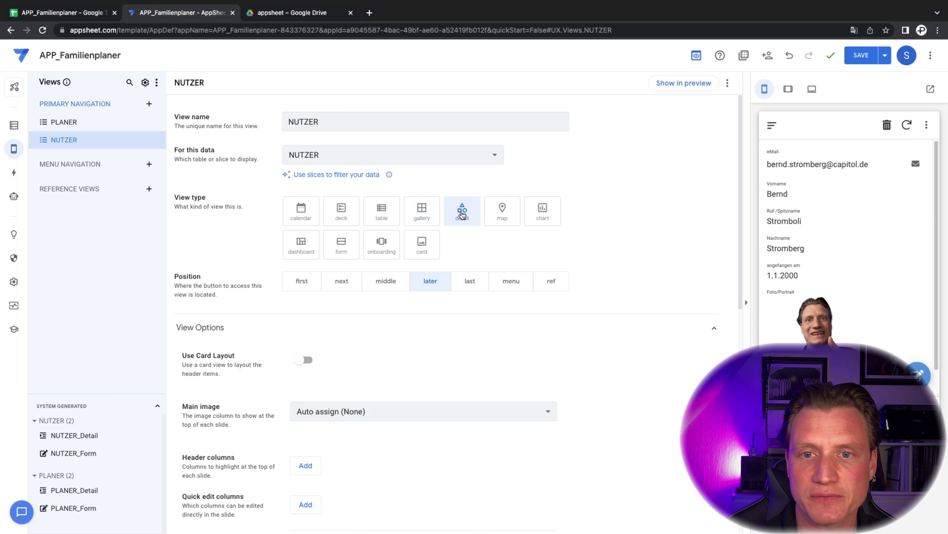
pyautogui.click(349, 248)
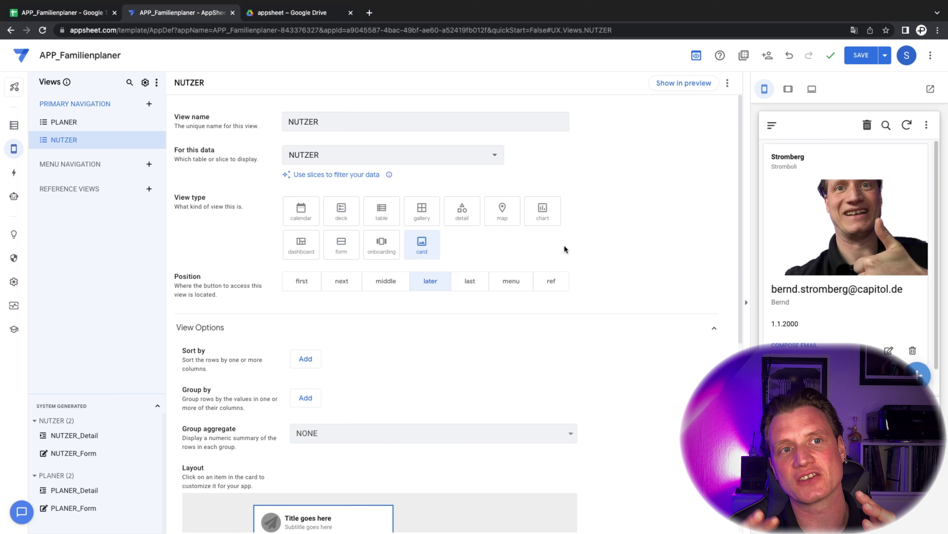
pyautogui.click(344, 211)
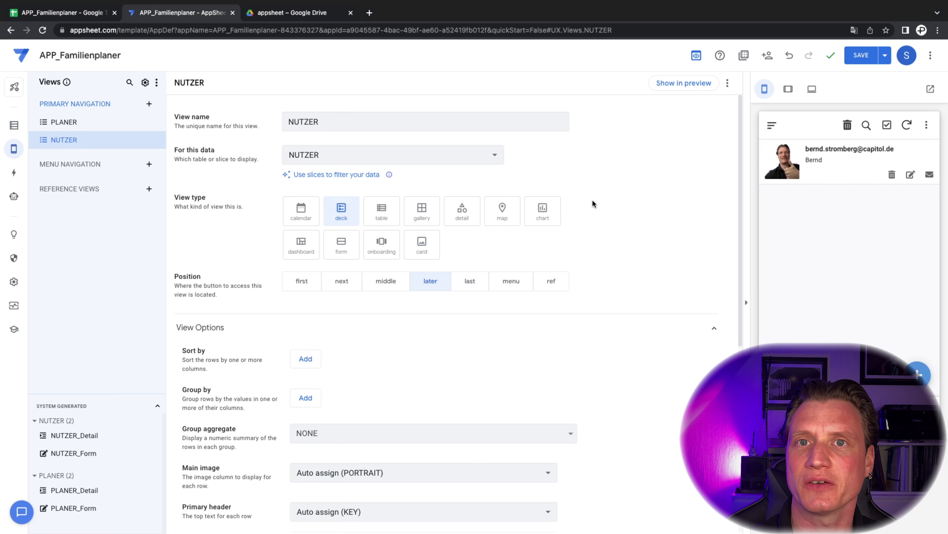
# Try None and PORTRAIT as the NUTZER view's main image, and set the option back to Auto assign
pyautogui.scroll(-5, 596, 205)
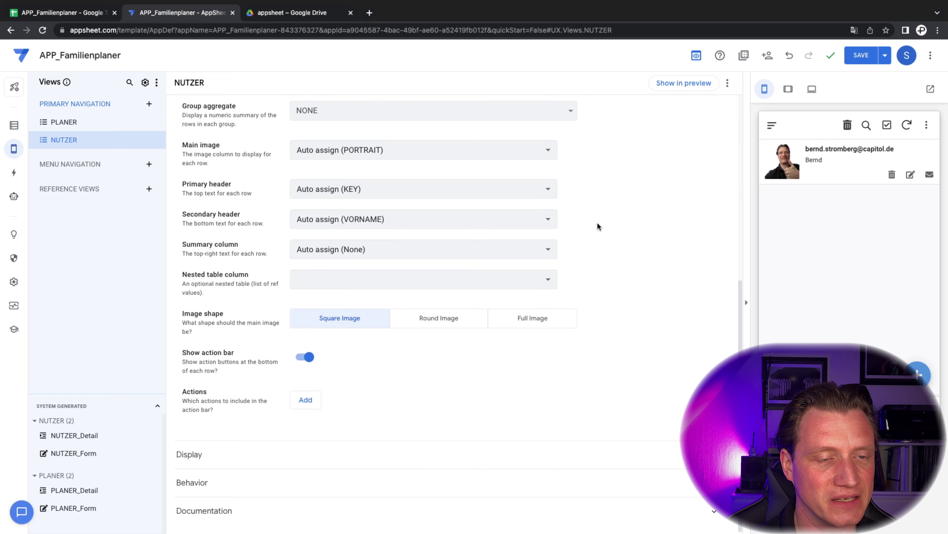
pyautogui.scroll(4, 597, 223)
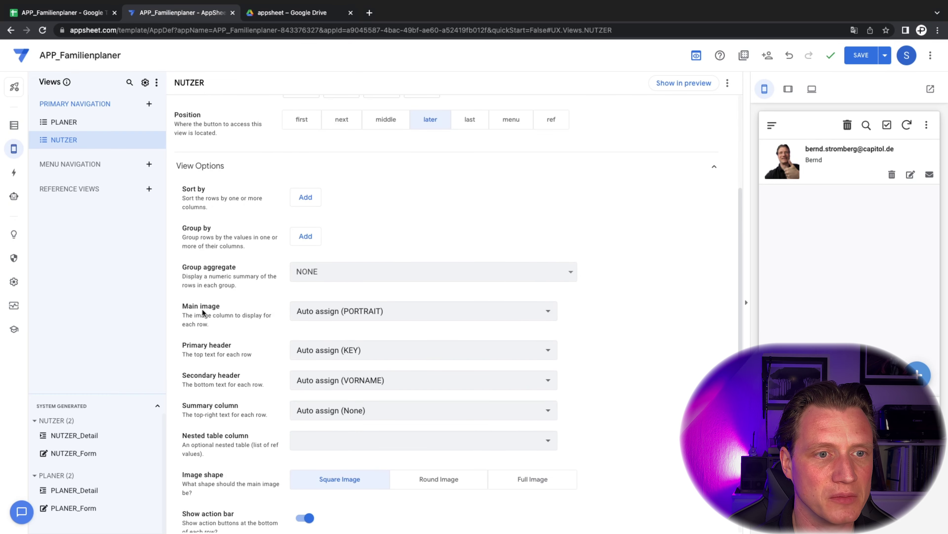
pyautogui.click(361, 314)
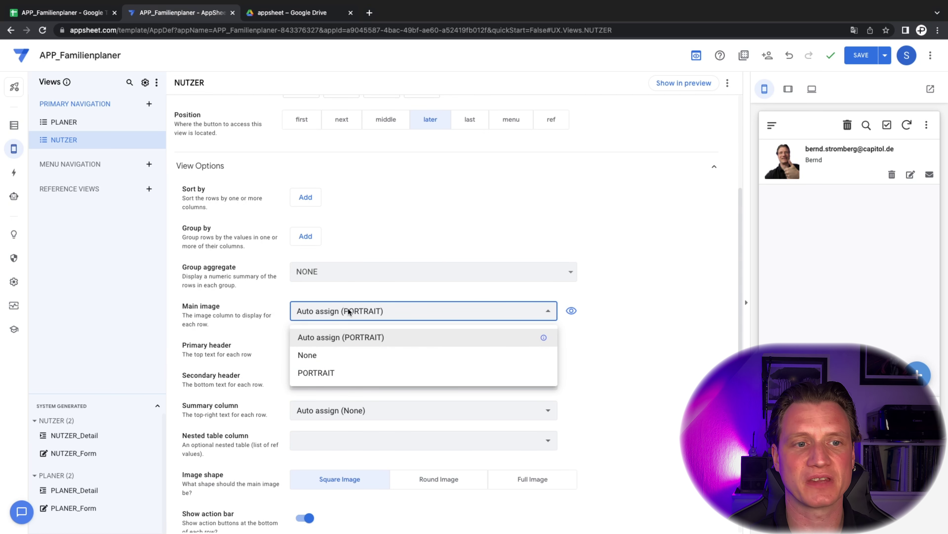
pyautogui.click(307, 356)
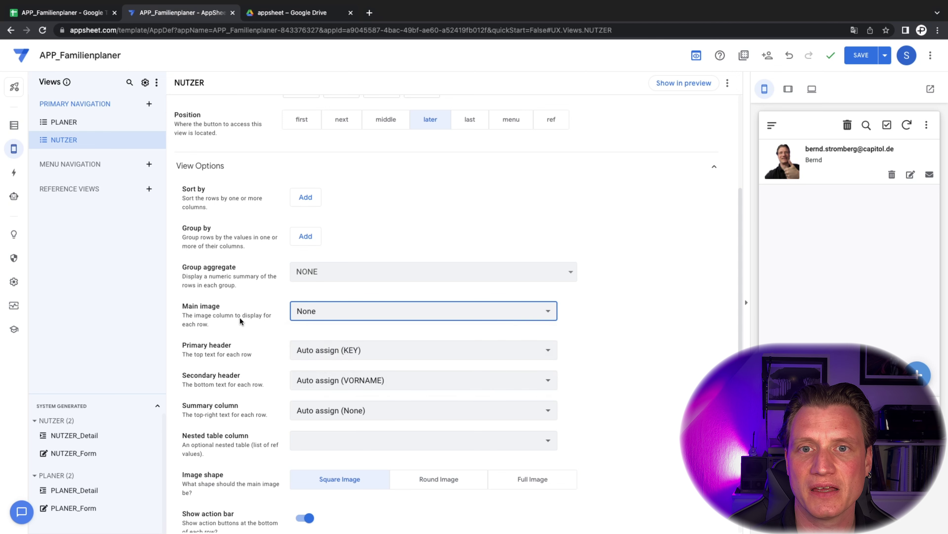
pyautogui.click(347, 313)
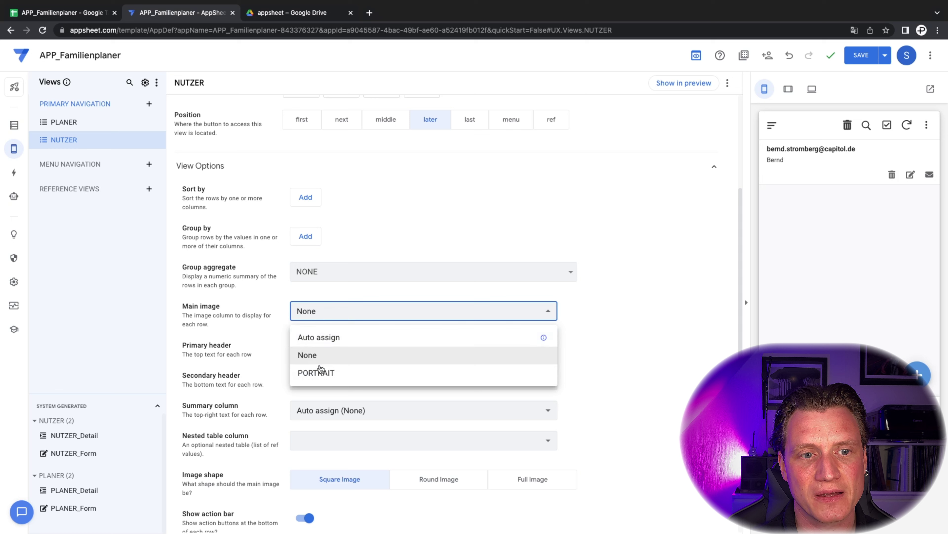
pyautogui.click(317, 373)
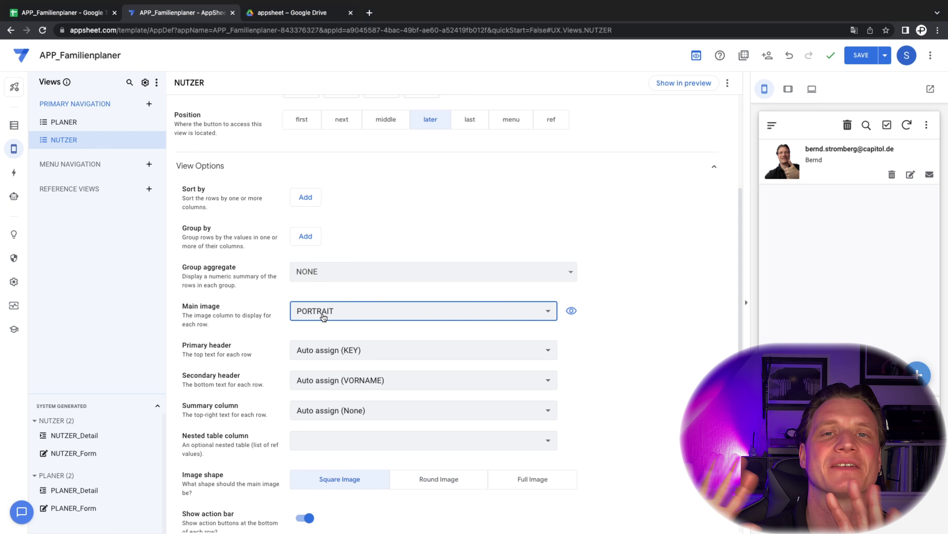
pyautogui.click(324, 317)
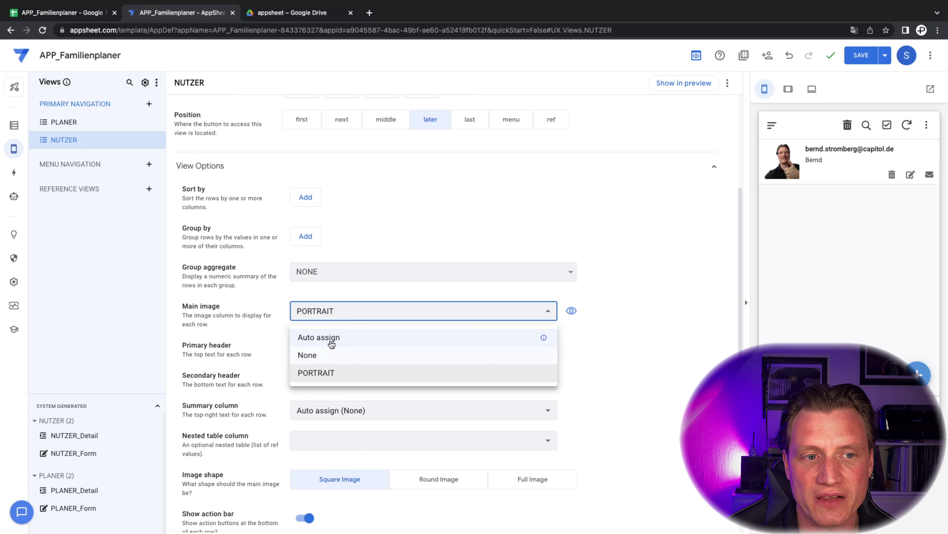
pyautogui.click(331, 341)
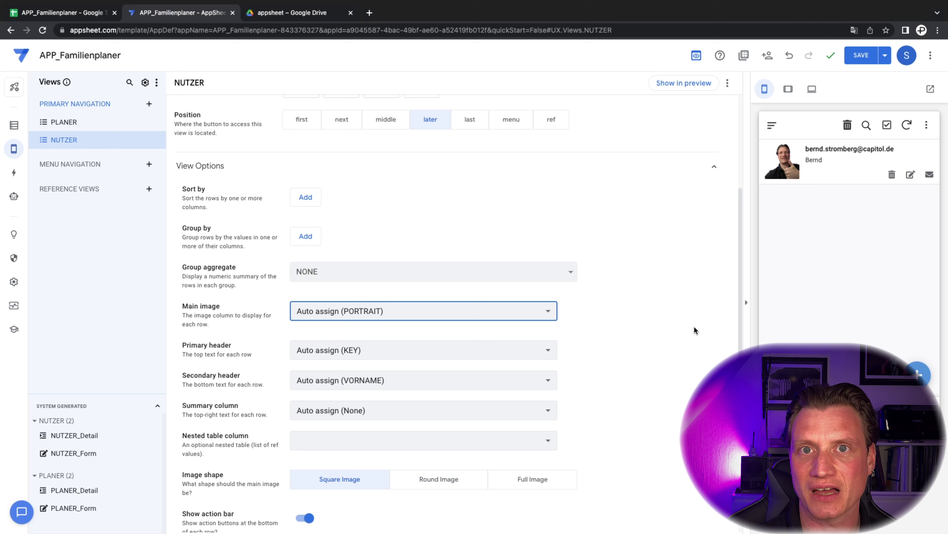
pyautogui.click(437, 314)
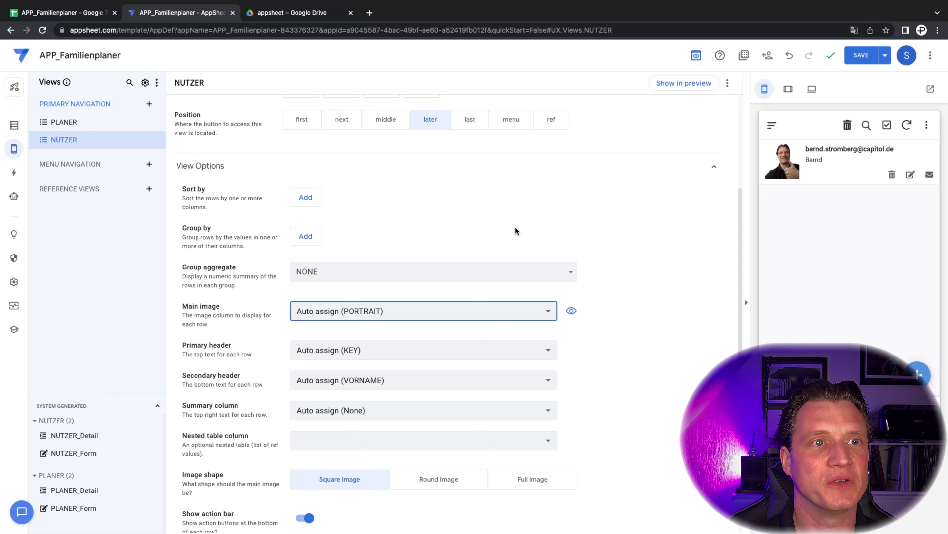
# Switch to Google Drive and open the data folder inside the appsheet folder
pyautogui.click(278, 15)
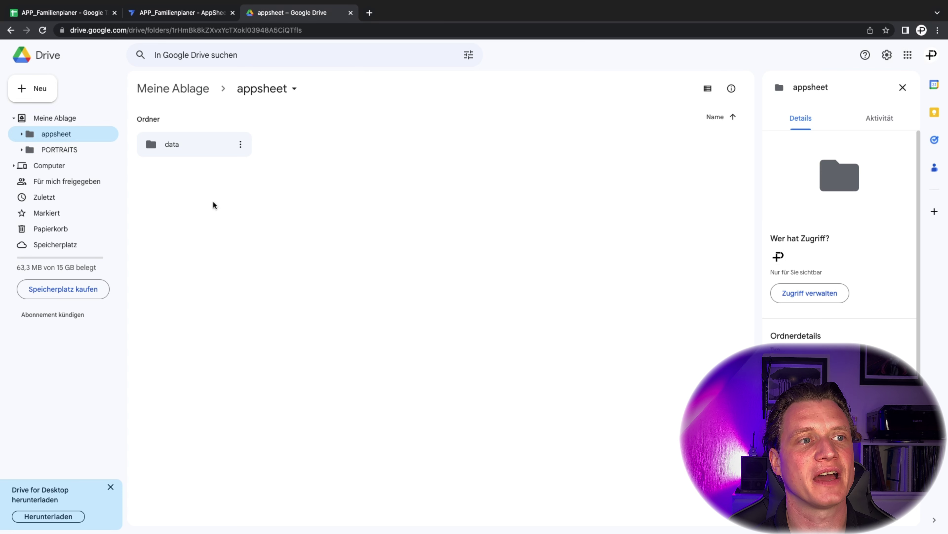
pyautogui.click(21, 134)
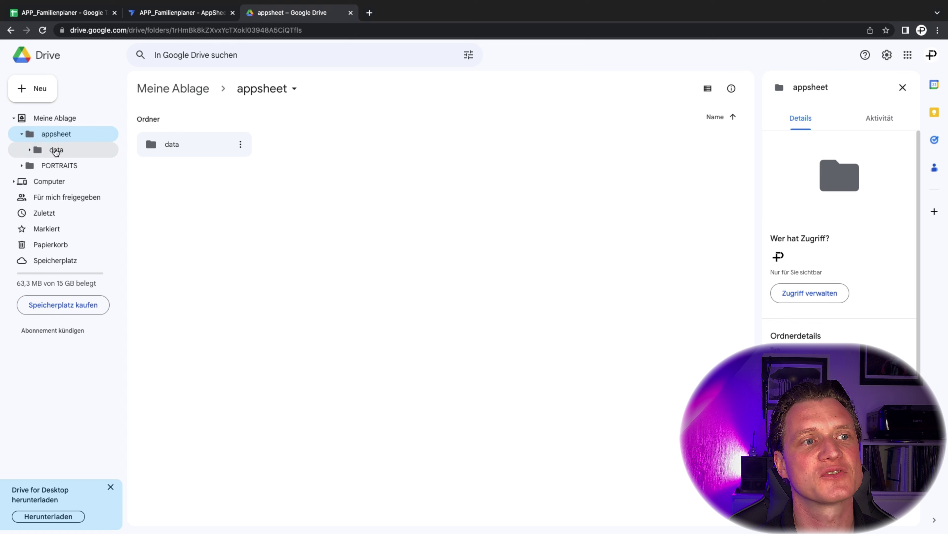
pyautogui.click(34, 151)
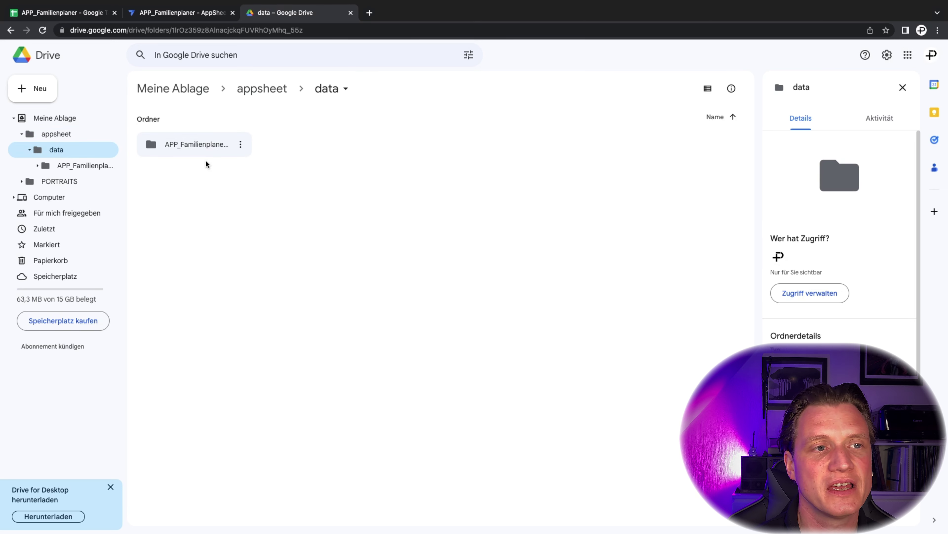
# Switch back to AppSheet and locate the default app folder path in the app's information settings
pyautogui.click(170, 15)
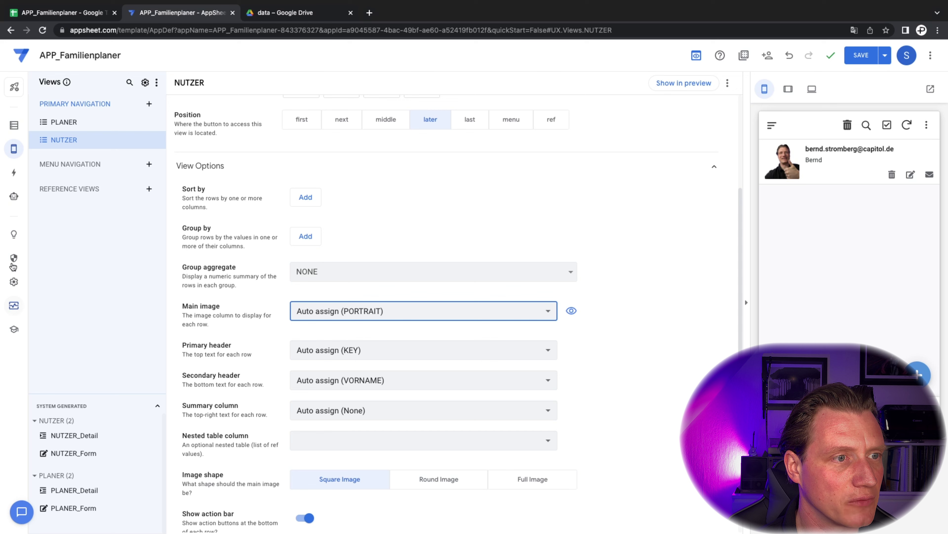
pyautogui.click(14, 305)
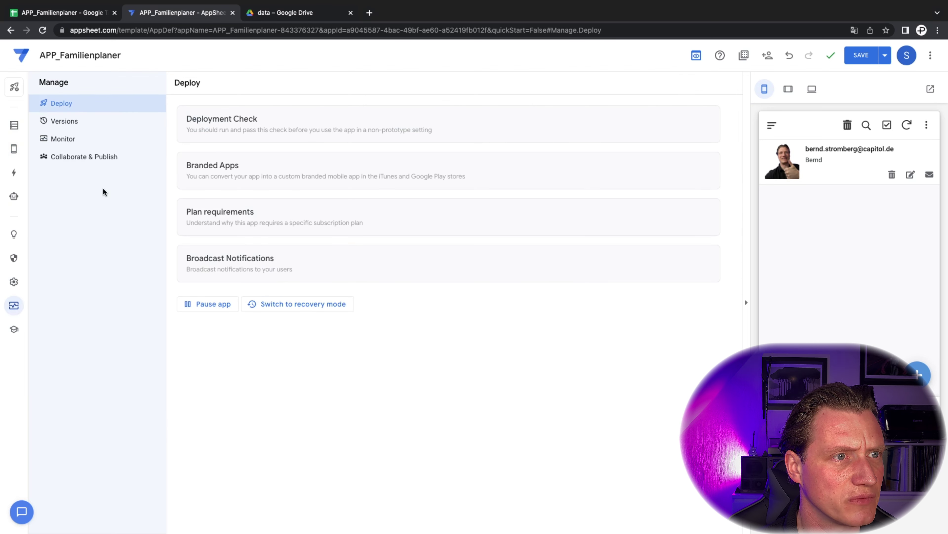
pyautogui.click(14, 281)
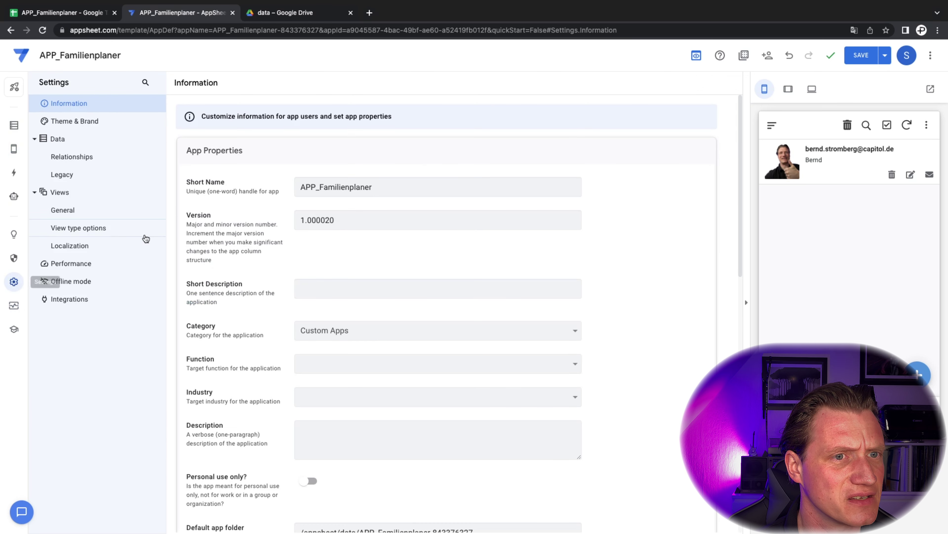
pyautogui.scroll(-5, 226, 220)
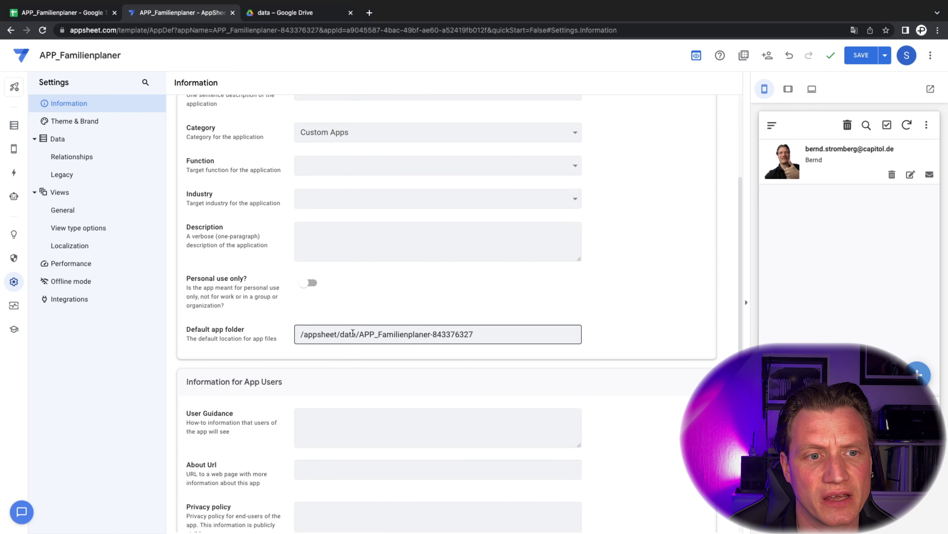
pyautogui.moveTo(436, 332); pyautogui.dragTo(481, 334)
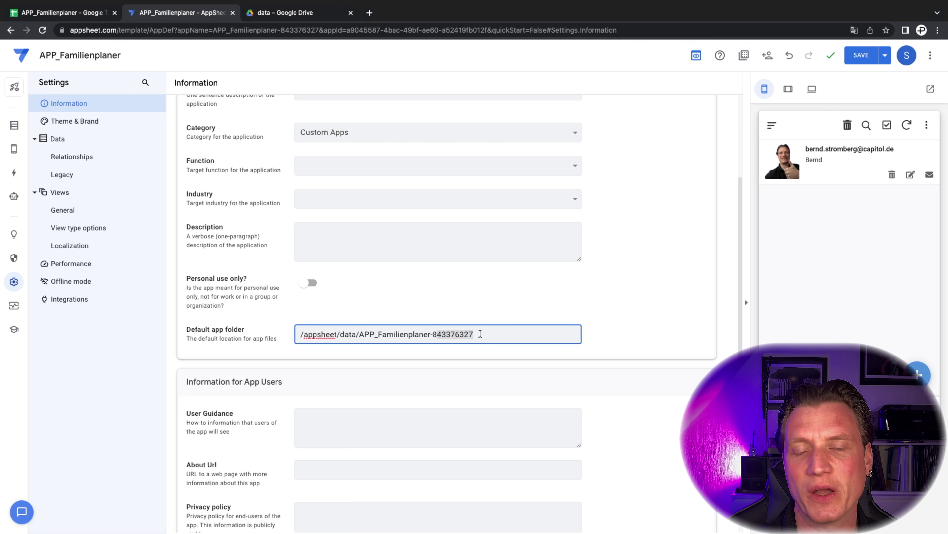
pyautogui.click(482, 333)
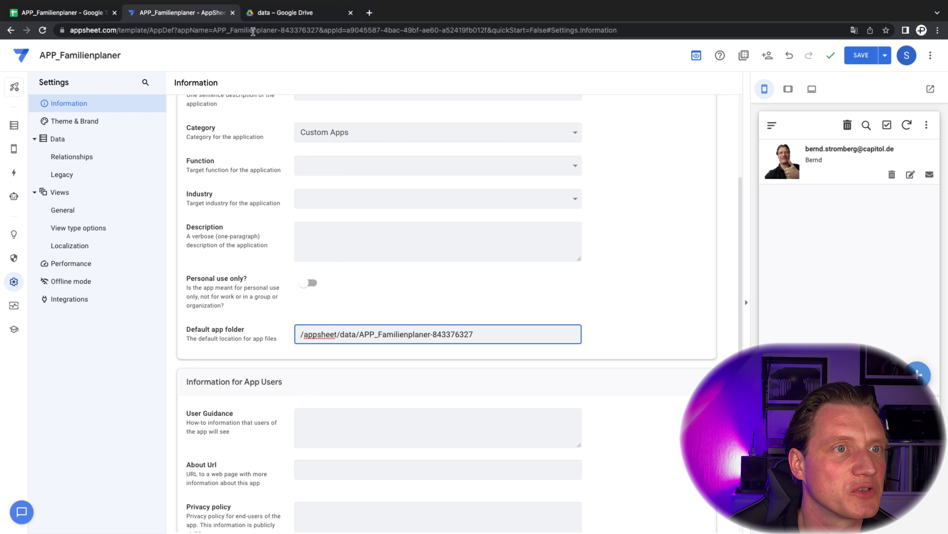
# Switch to Google Drive and open the APP_Familienplaner folder under appsheet/data to examine its contents
pyautogui.click(263, 14)
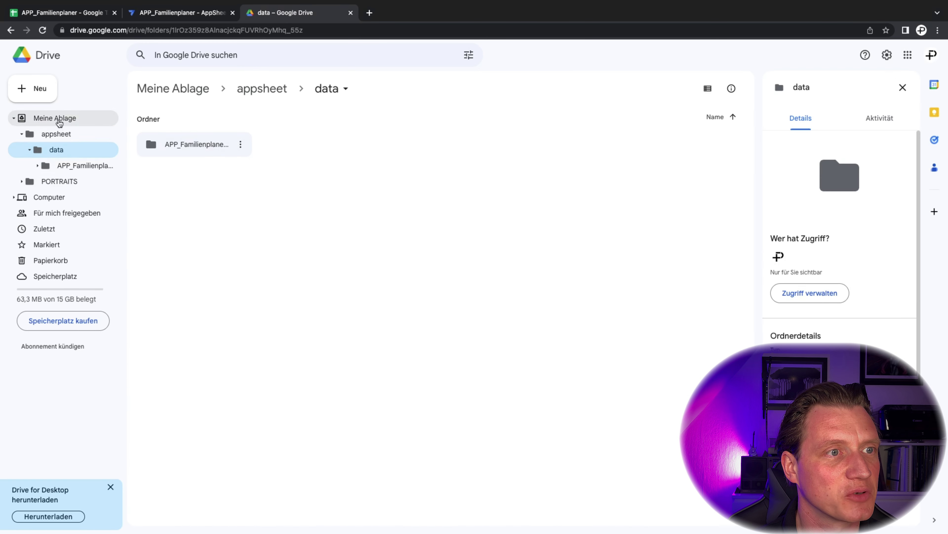
pyautogui.click(57, 134)
pyautogui.click(61, 118)
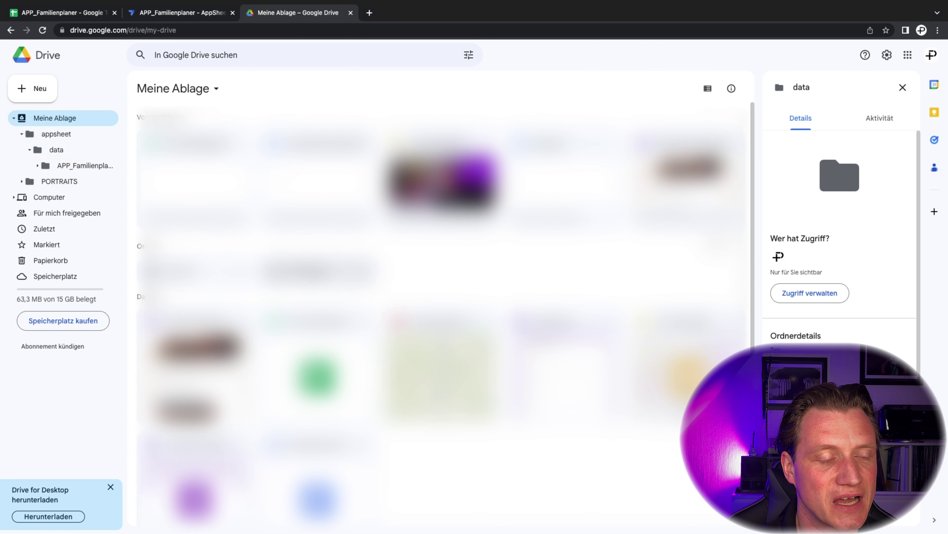
pyautogui.click(55, 139)
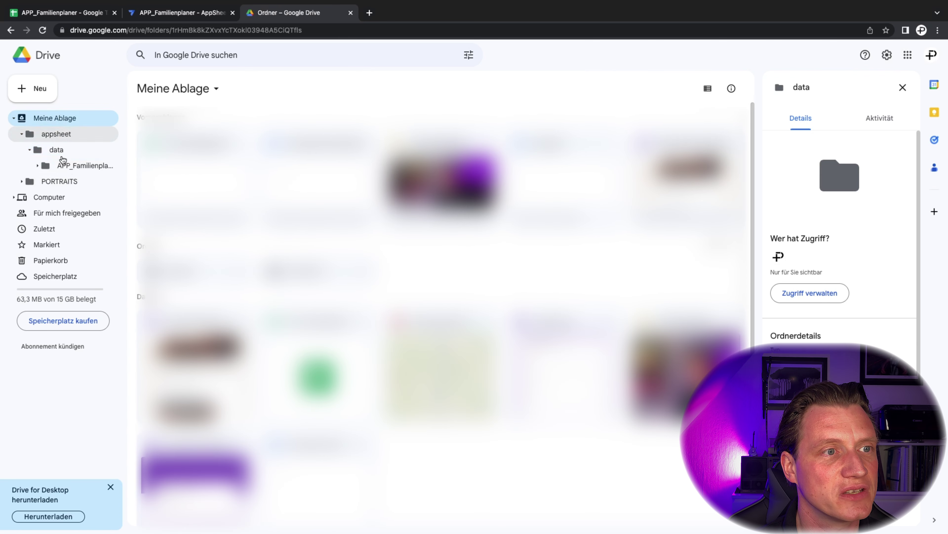
pyautogui.click(77, 169)
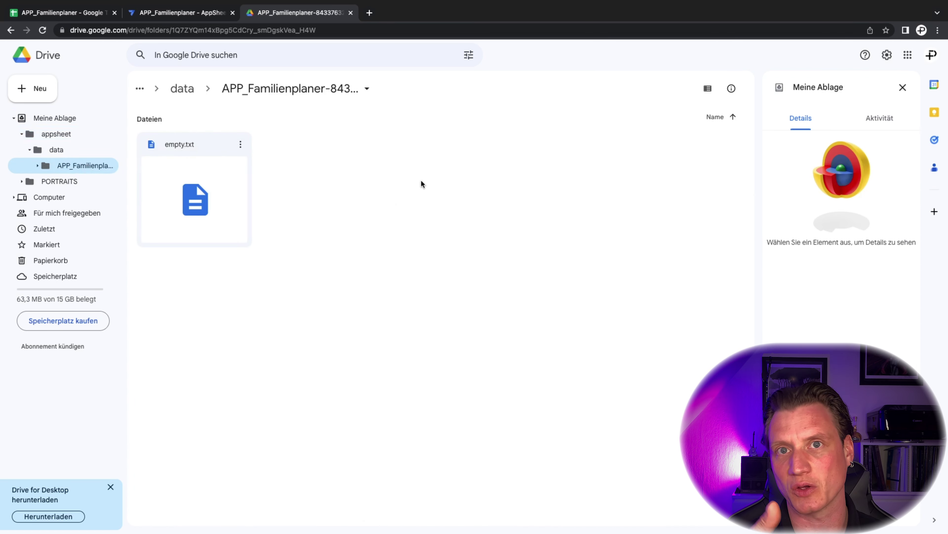
# Switch back to AppSheet and copy the complete default app folder path from the app properties
pyautogui.click(162, 16)
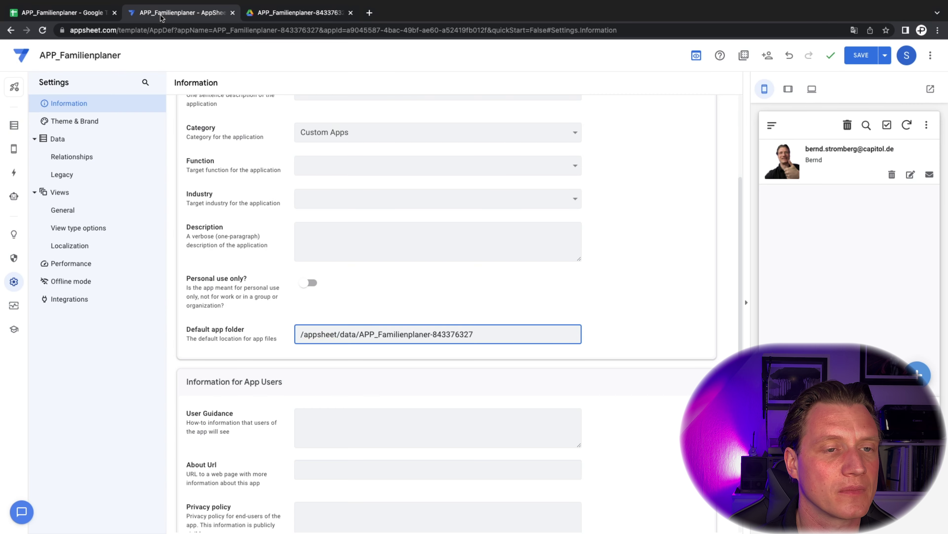
pyautogui.moveTo(466, 334); pyautogui.dragTo(301, 336)
pyautogui.hotkey('ctrl', 'c')
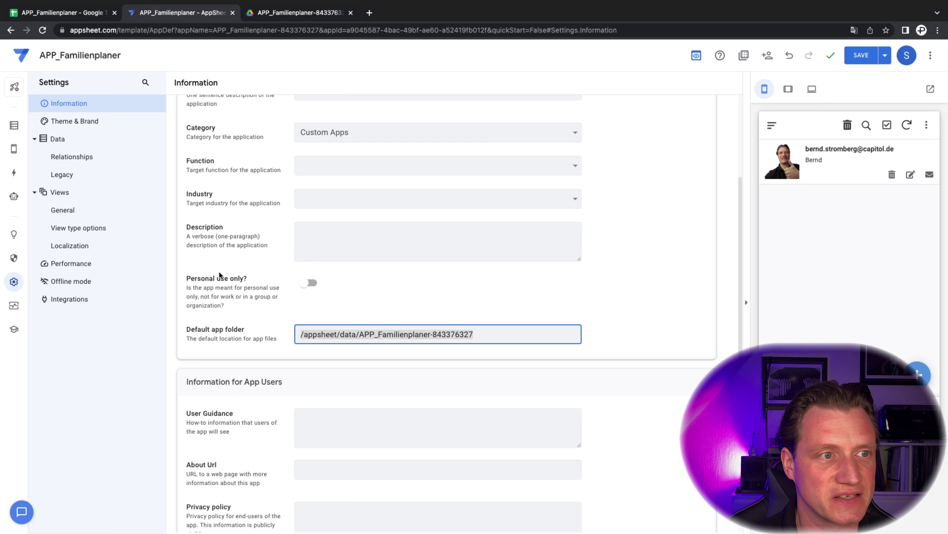
# Set the PORTRAIT column's image folder path to the copied default app folder path without its leading slash, followed by "/PORTRAITS", and save the app
pyautogui.click(17, 128)
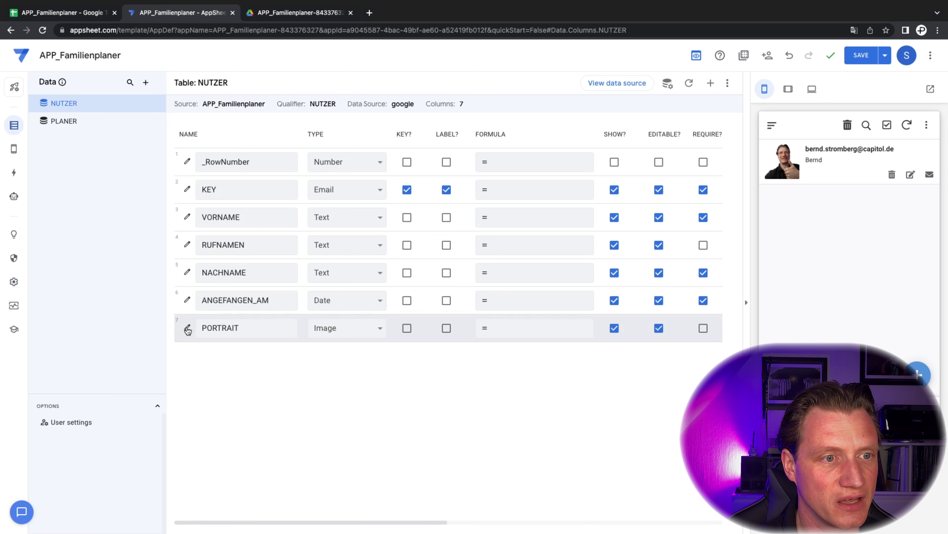
pyautogui.click(188, 328)
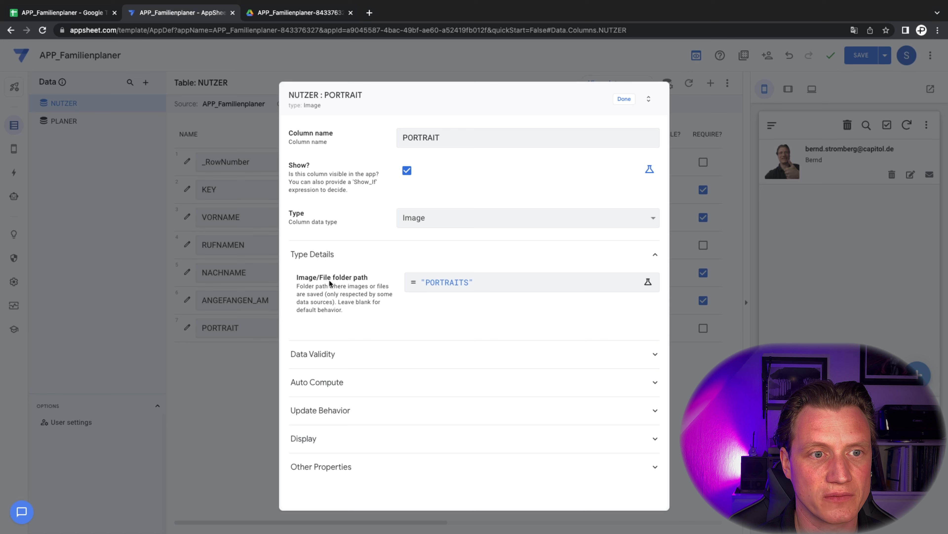
pyautogui.click(457, 283)
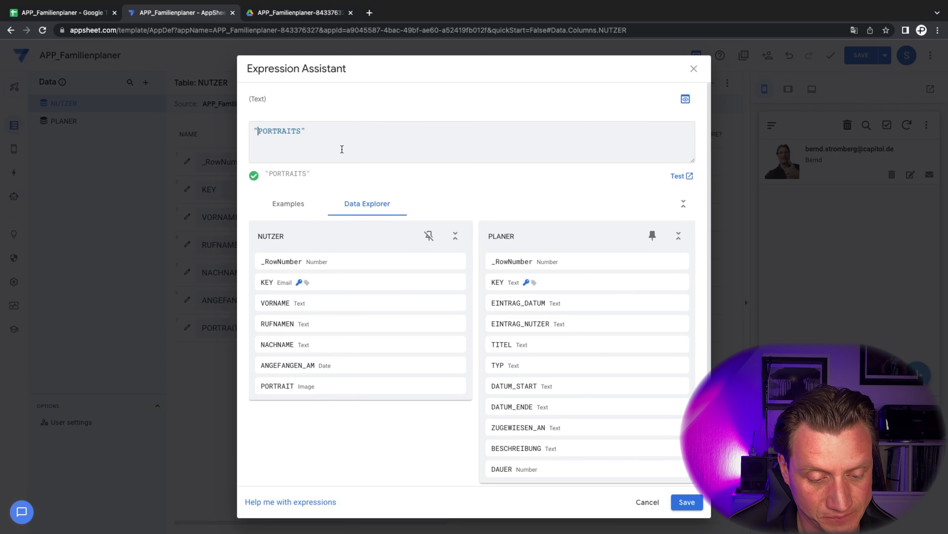
pyautogui.hotkey('ctrl', 'v')
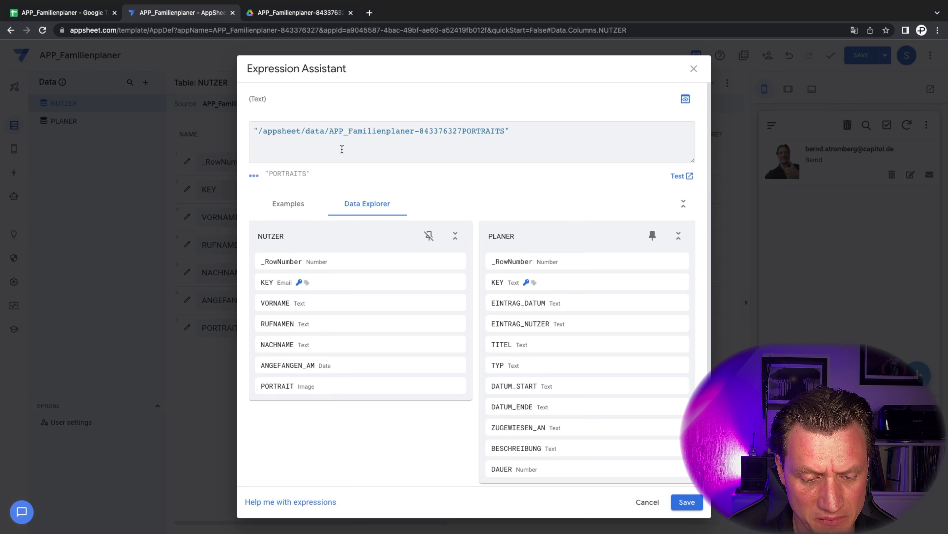
pyautogui.write('/')
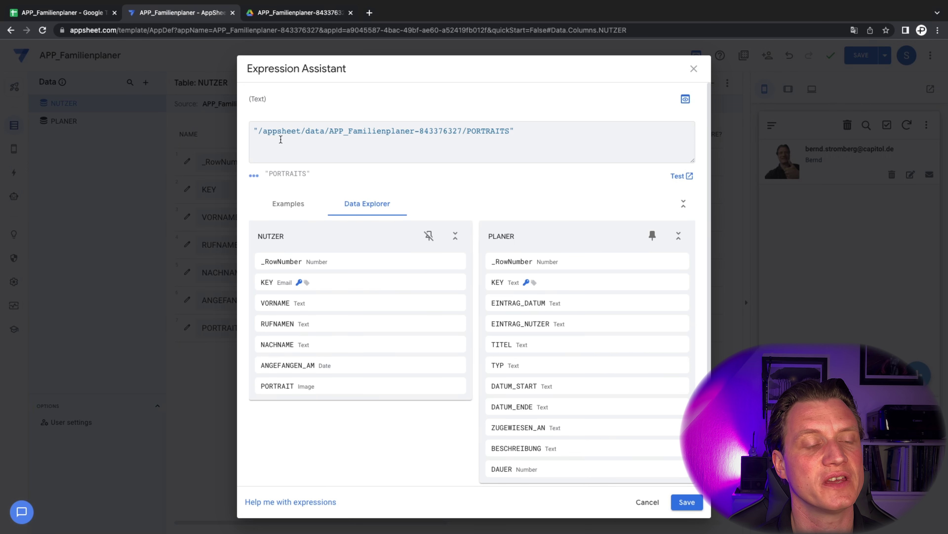
pyautogui.press('BackSpace')
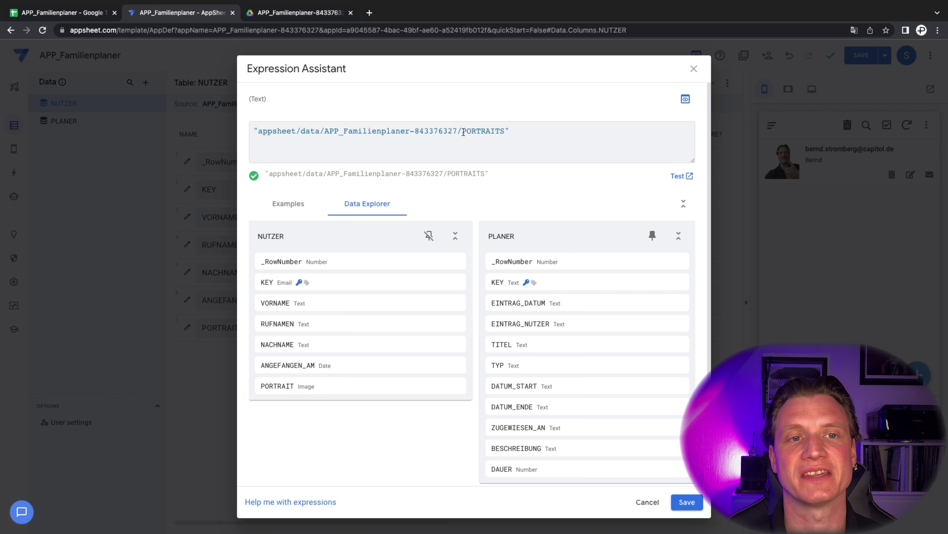
pyautogui.click(686, 502)
pyautogui.click(624, 99)
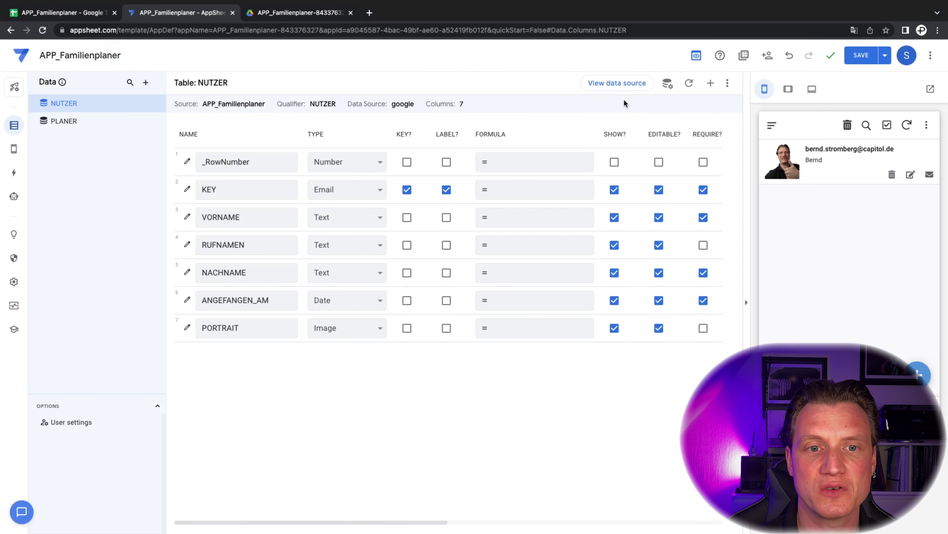
pyautogui.click(858, 62)
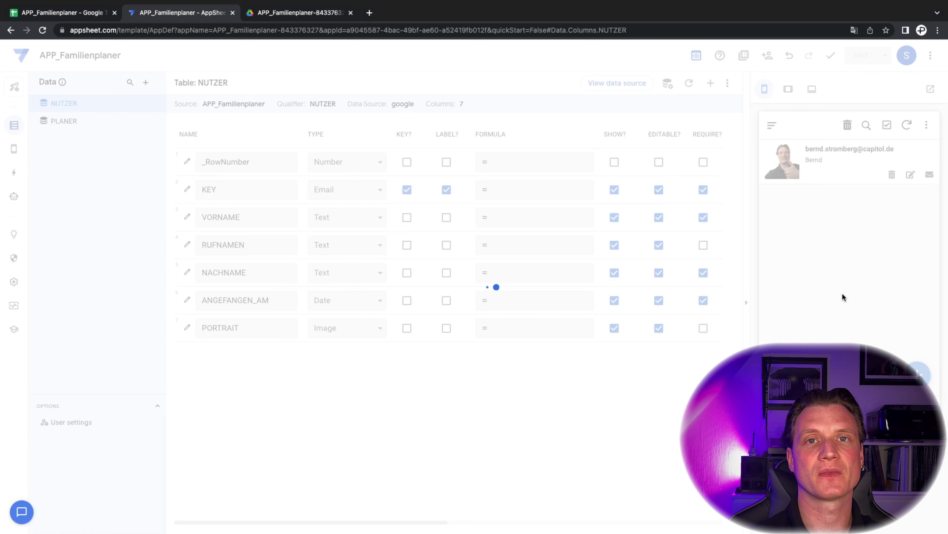
# Switch to Google Sheets and examine the image path in the PORTRAIT column of the NUTZER sheet
pyautogui.click(57, 17)
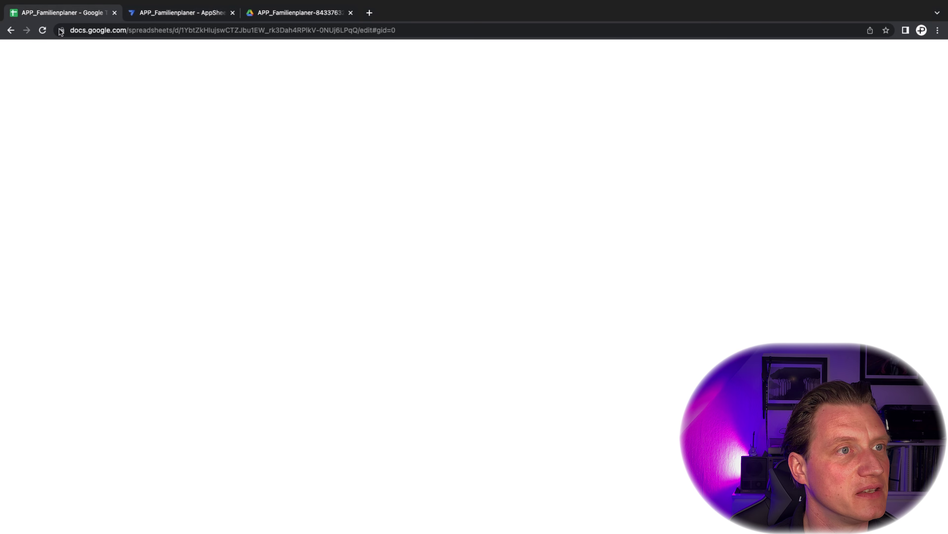
pyautogui.click(245, 302)
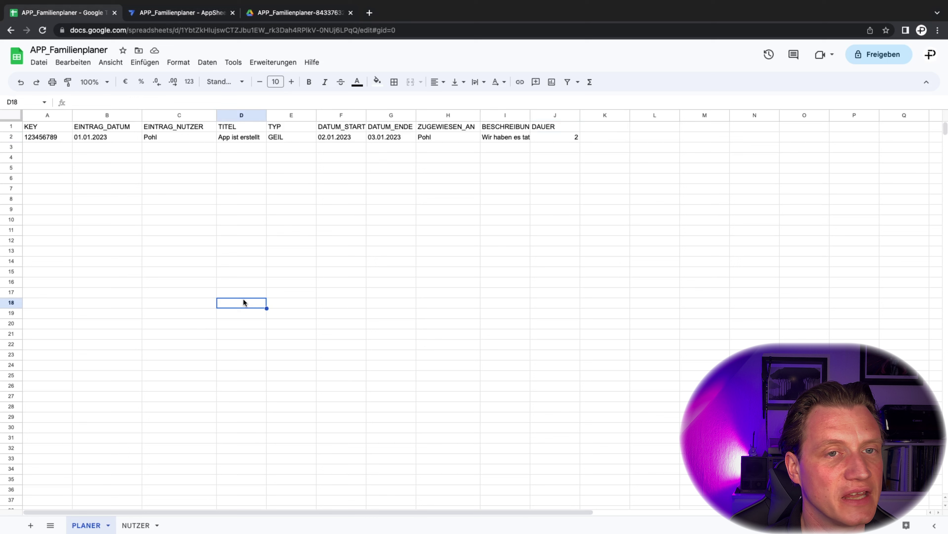
pyautogui.click(137, 525)
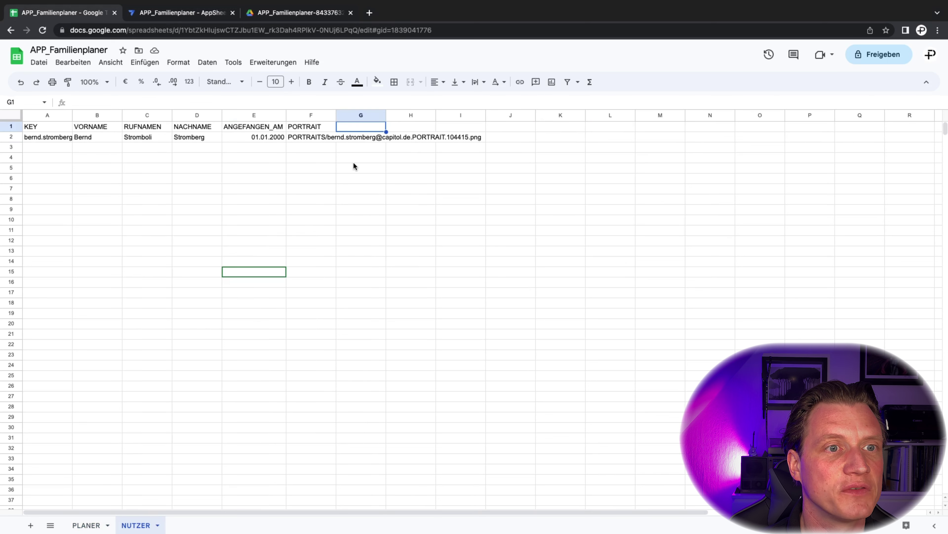
pyautogui.click(298, 137)
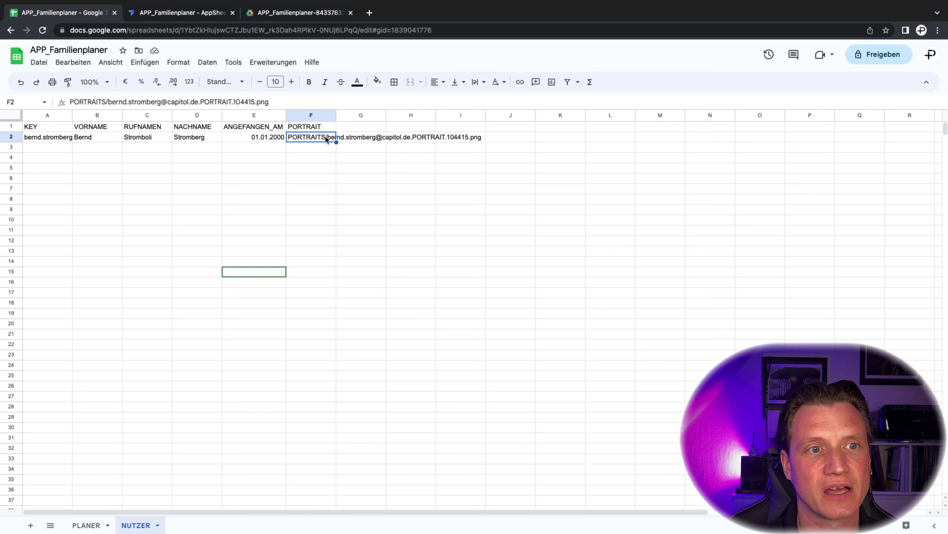
# Switch back to AppSheet and replace the portrait in the existing NUTZER record with the sunglasses photo, saving the record
pyautogui.click(165, 13)
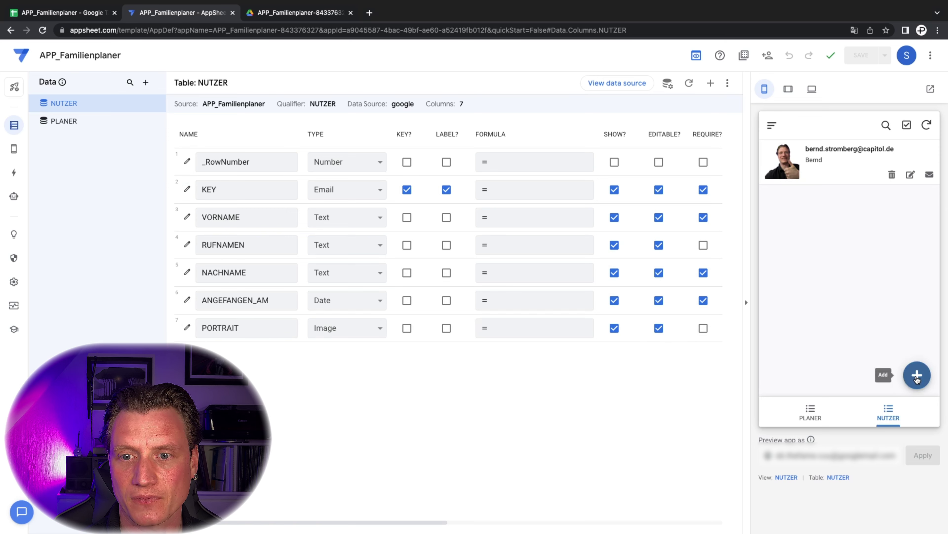
pyautogui.click(845, 165)
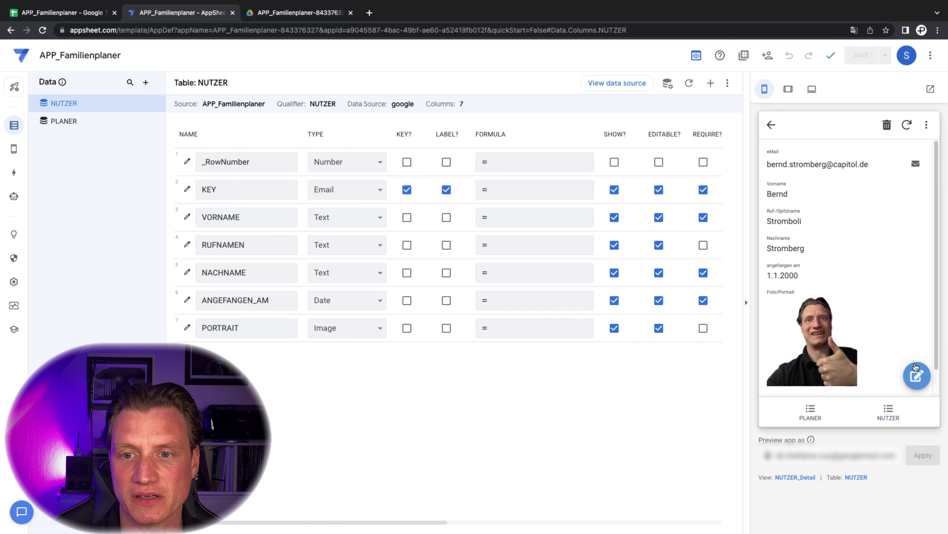
pyautogui.click(923, 376)
pyautogui.scroll(-5, 899, 334)
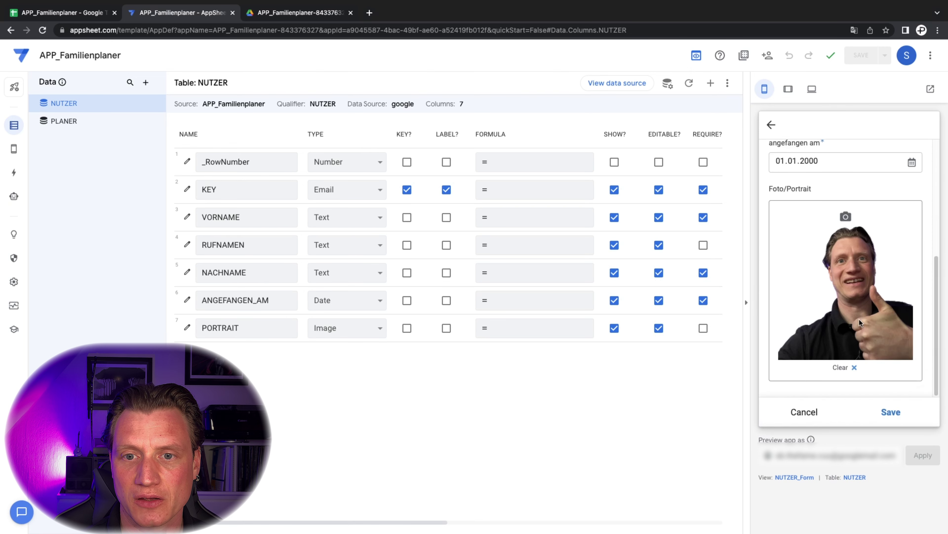
pyautogui.click(847, 365)
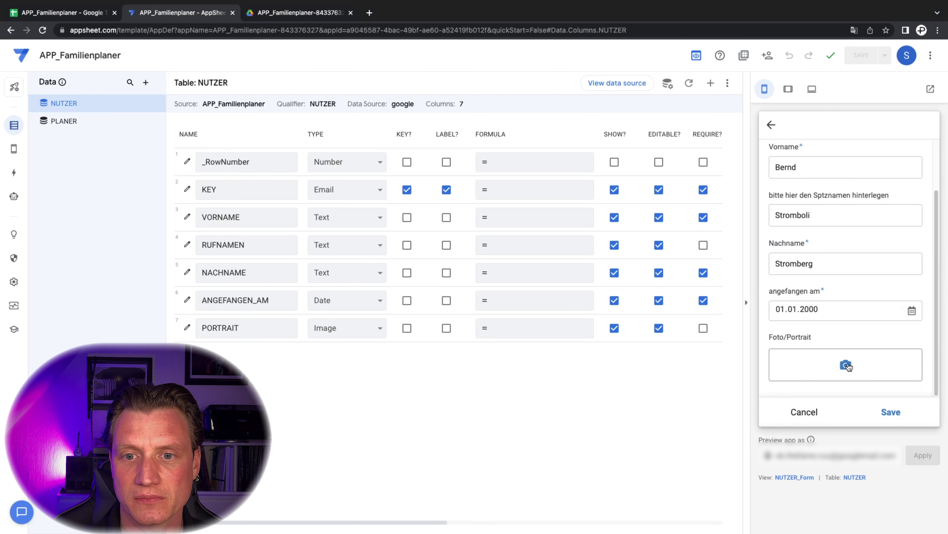
pyautogui.click(846, 365)
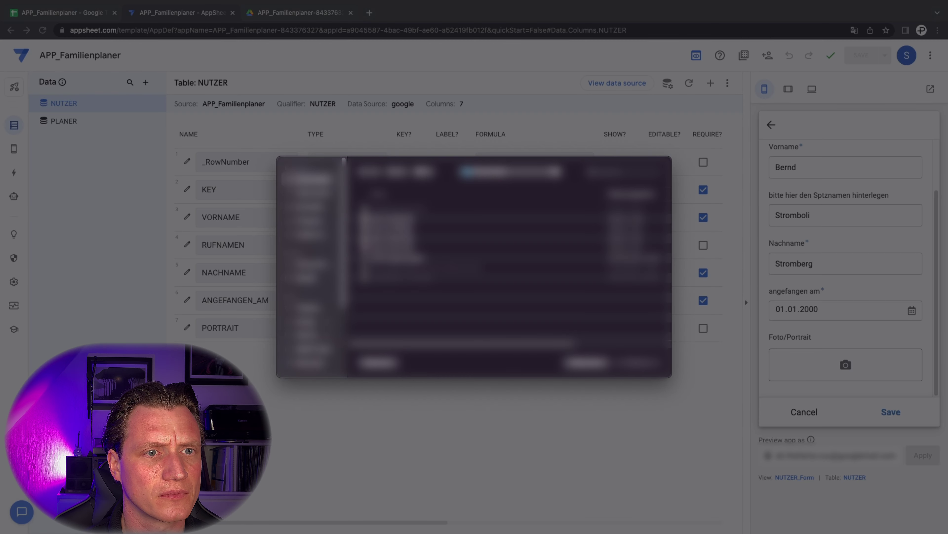
pyautogui.click(389, 228)
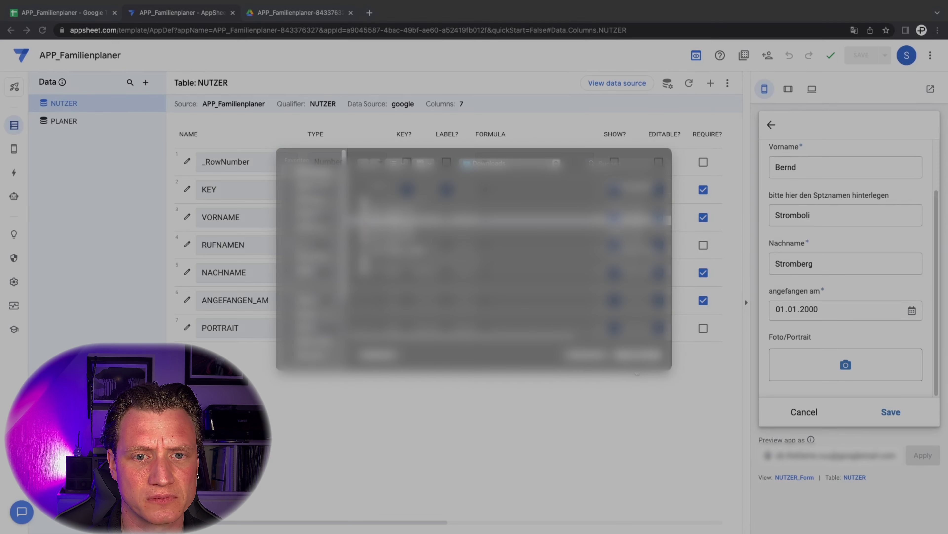
pyautogui.press('Escape')
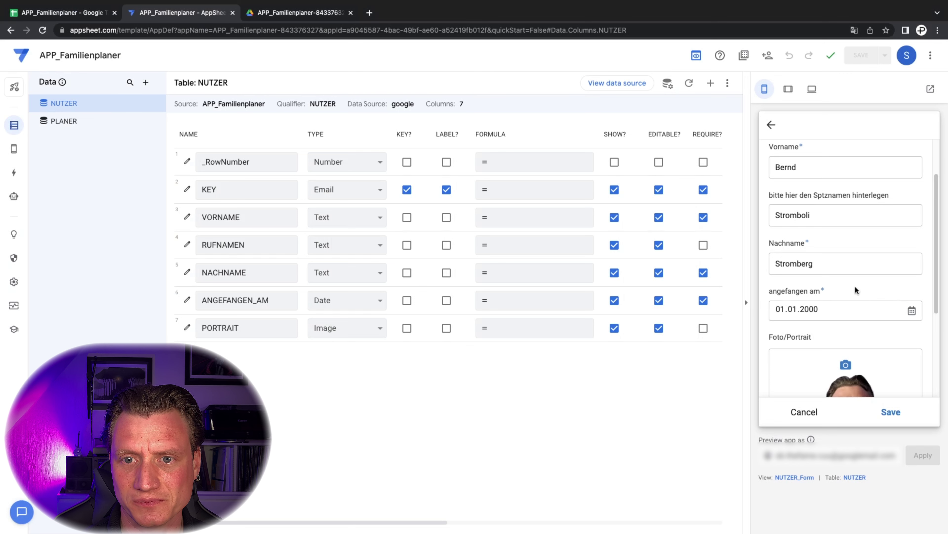
pyautogui.scroll(-3, 855, 285)
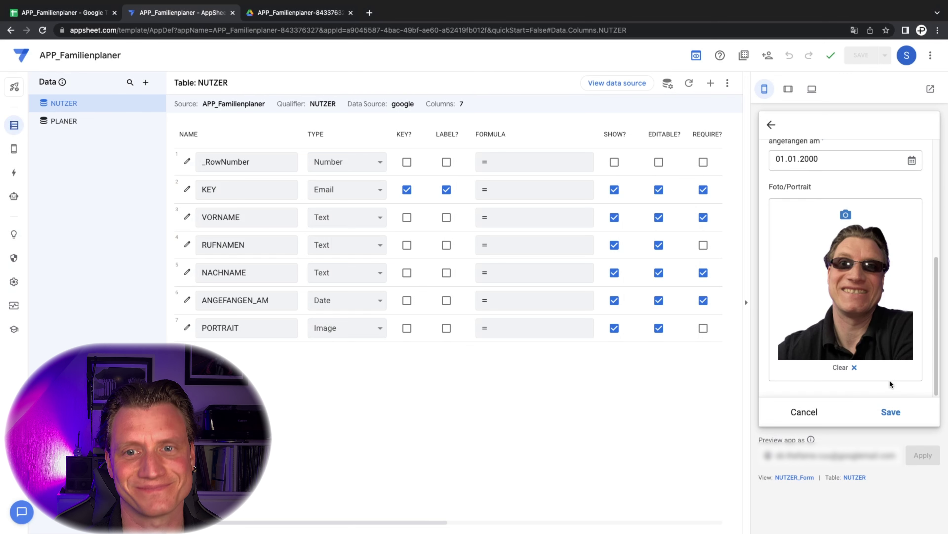
pyautogui.click(892, 411)
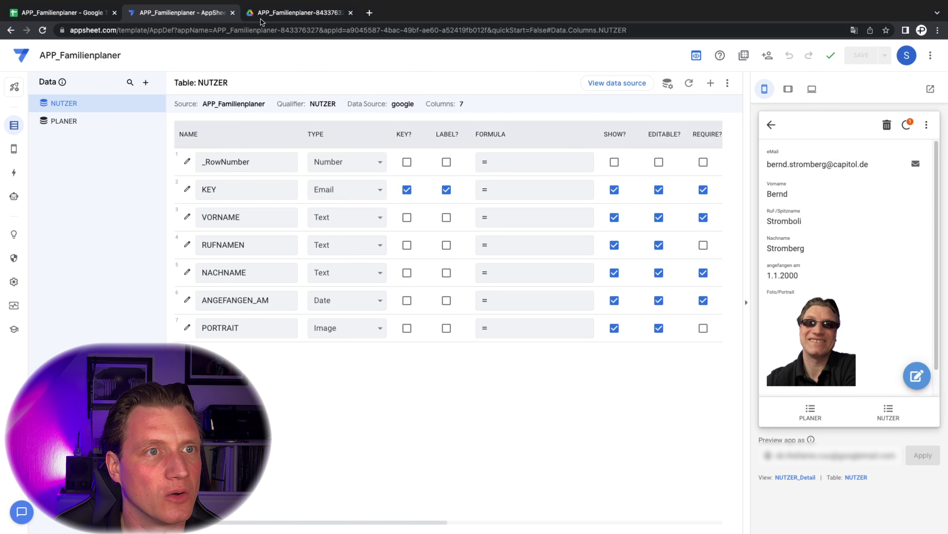
# Switch to Google Sheets and check the image path stored for the replaced portrait in the NUTZER sheet
pyautogui.moveTo(551, 3)
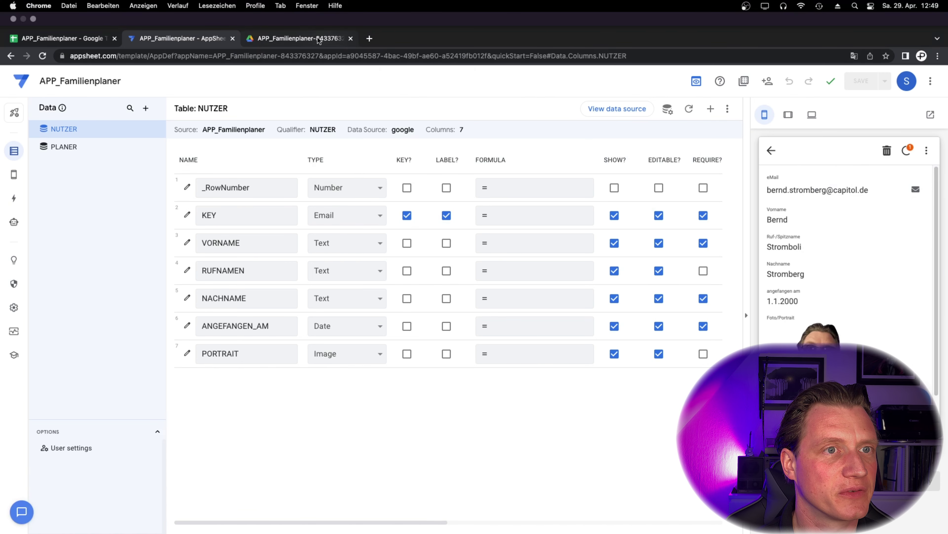
pyautogui.click(295, 38)
pyautogui.click(61, 13)
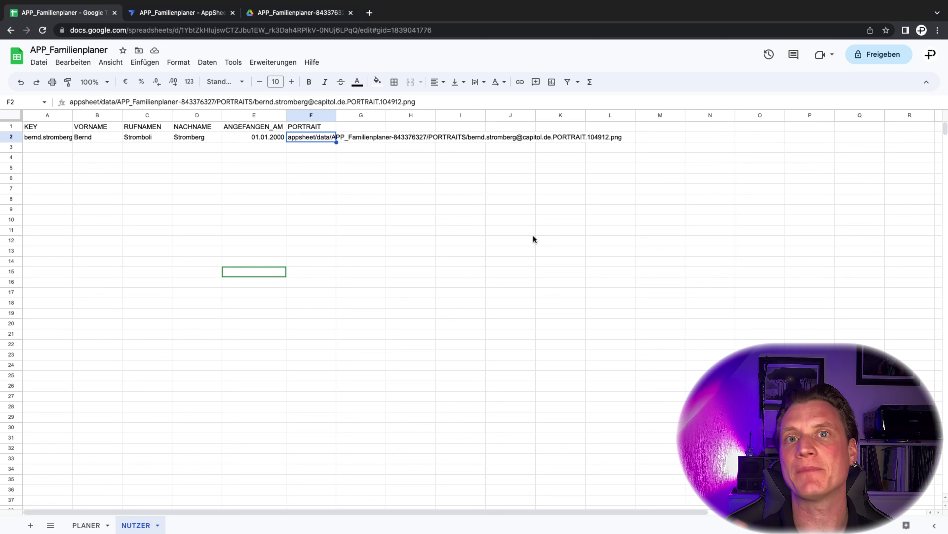
# Switch to Google Drive and open the PORTRAITS folder inside the APP_Familienplaner folder to check the uploaded image
pyautogui.click(180, 15)
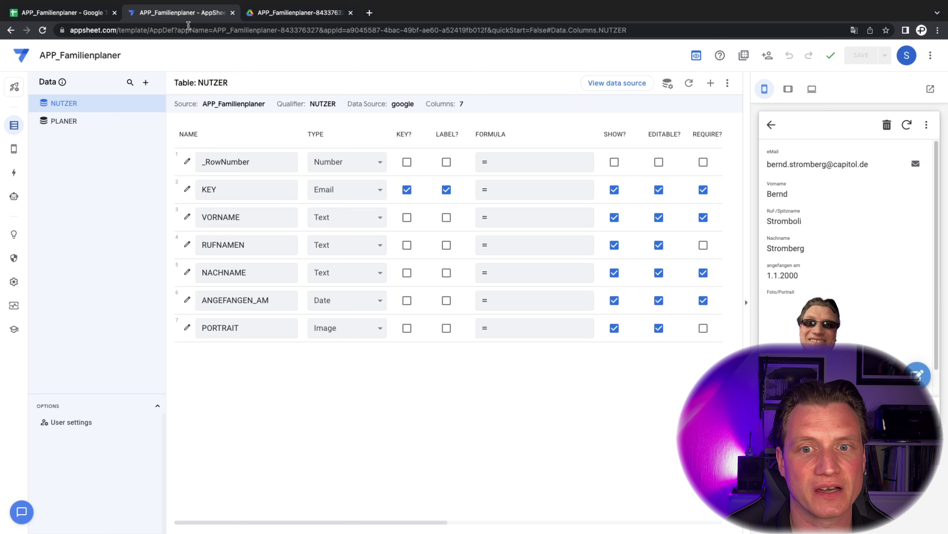
pyautogui.click(304, 15)
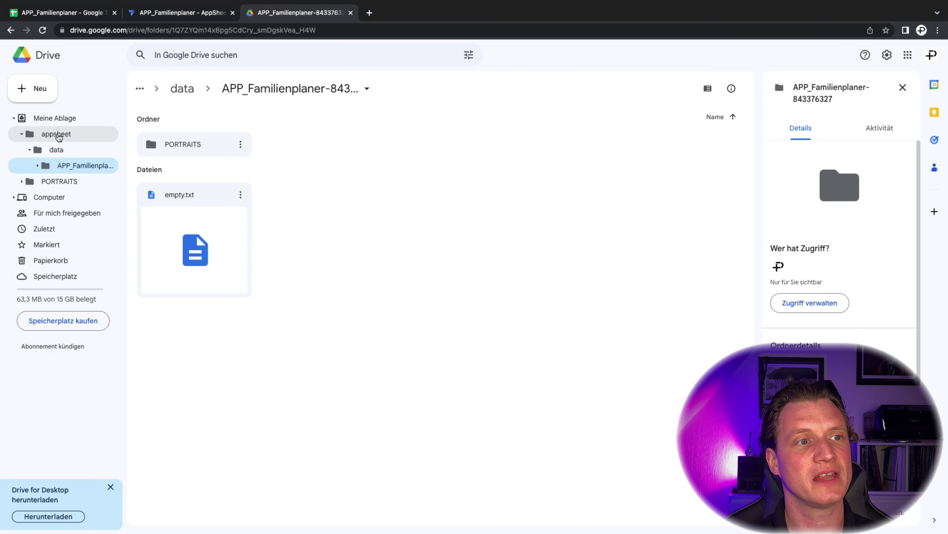
pyautogui.click(188, 145)
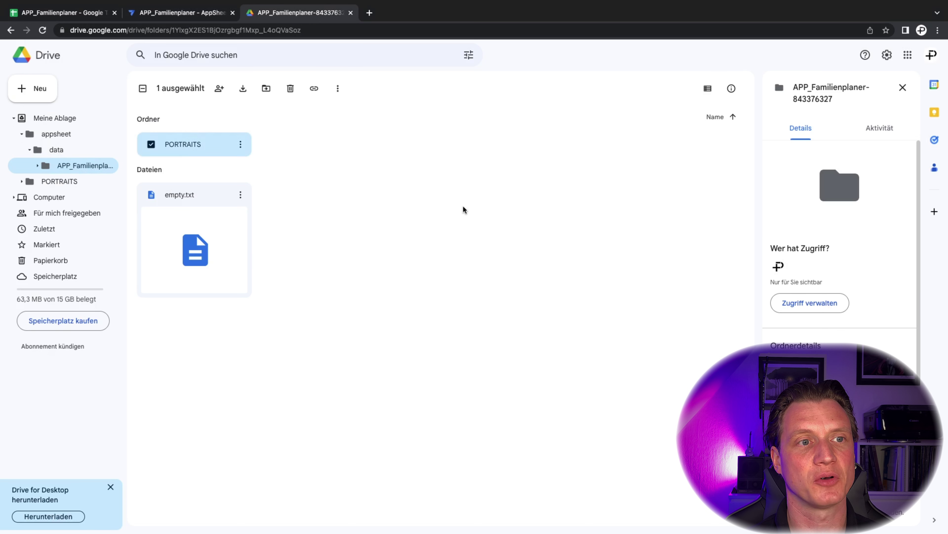
pyautogui.press('Return')
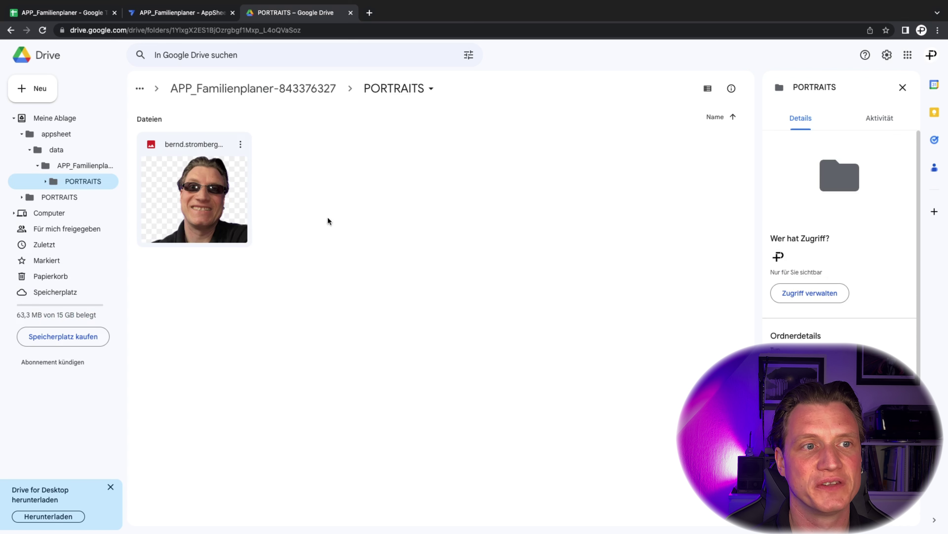
# Switch back to AppSheet and view the record's portrait enlarged in the tablet preview, closing the image again
pyautogui.click(165, 14)
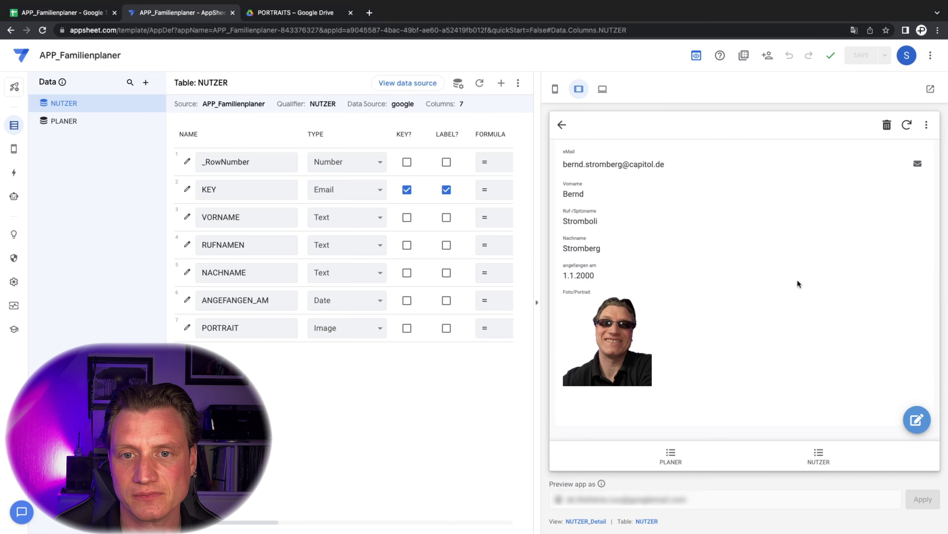
pyautogui.click(611, 339)
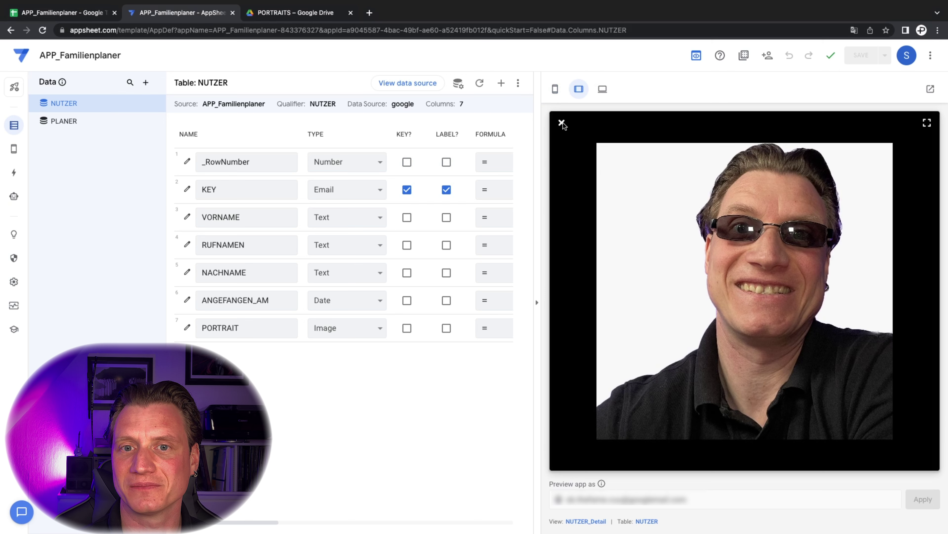
pyautogui.click(562, 123)
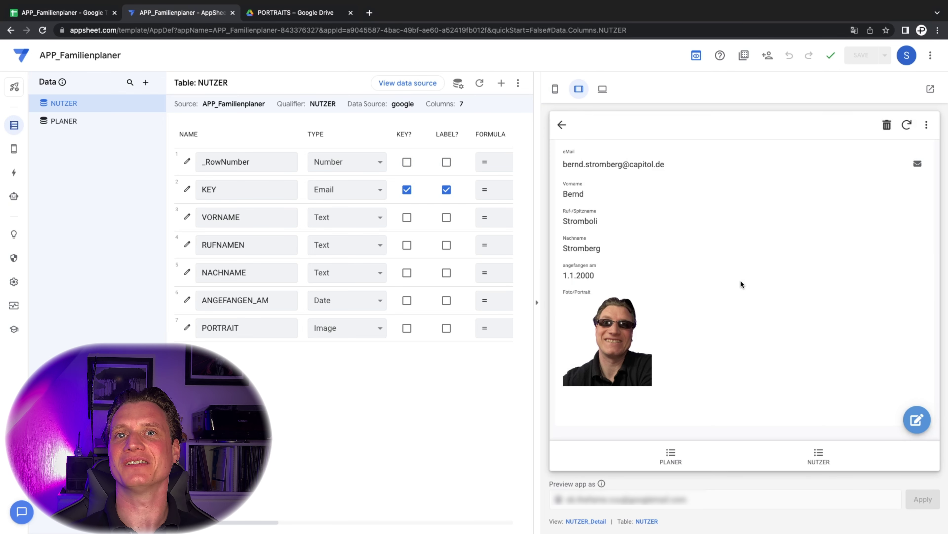
# Set the NUTZER deck view's image column to "Auto assign (PORTRAIT)" and save the app
pyautogui.click(821, 449)
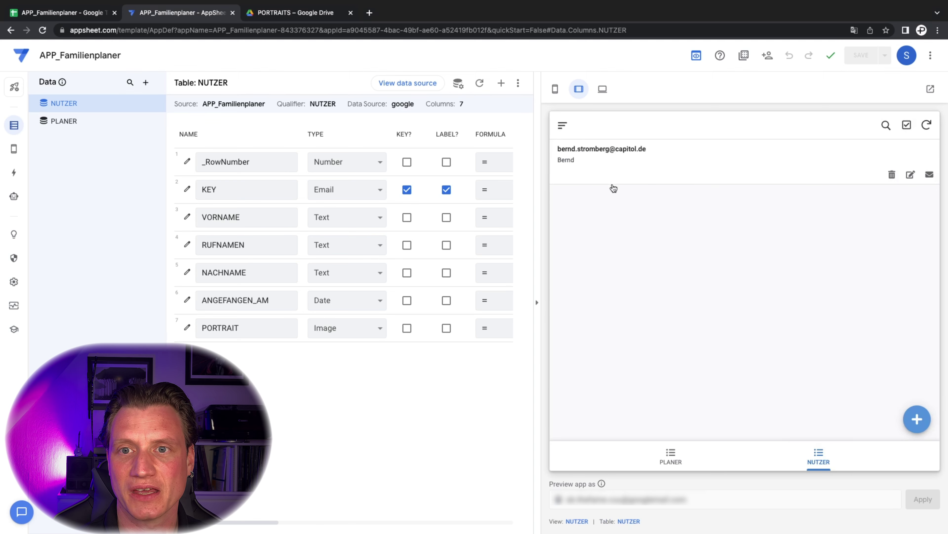
pyautogui.click(581, 523)
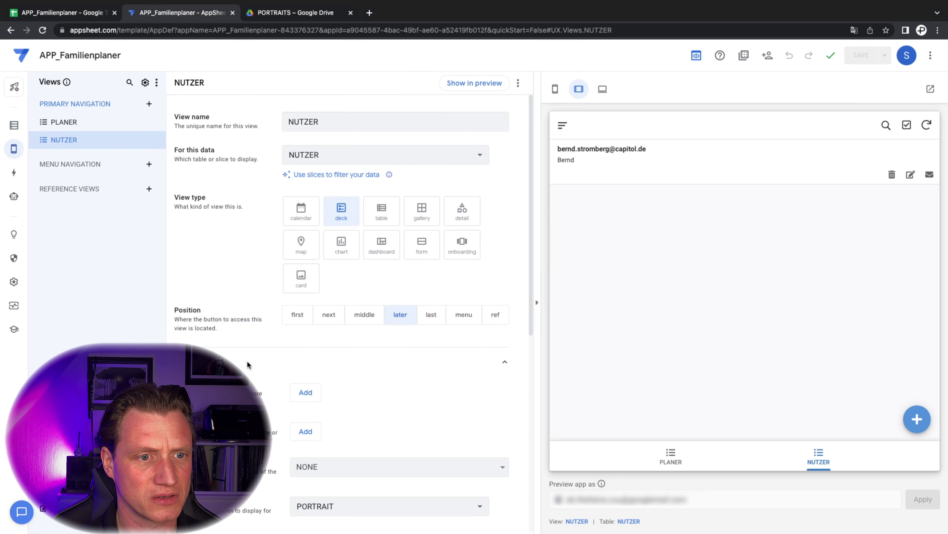
pyautogui.scroll(-3, 341, 318)
pyautogui.click(330, 425)
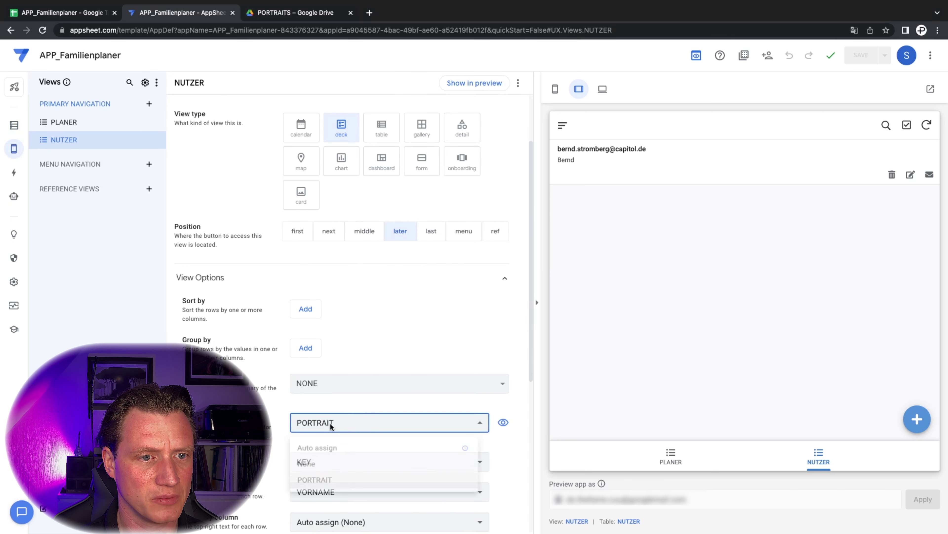
pyautogui.click(320, 450)
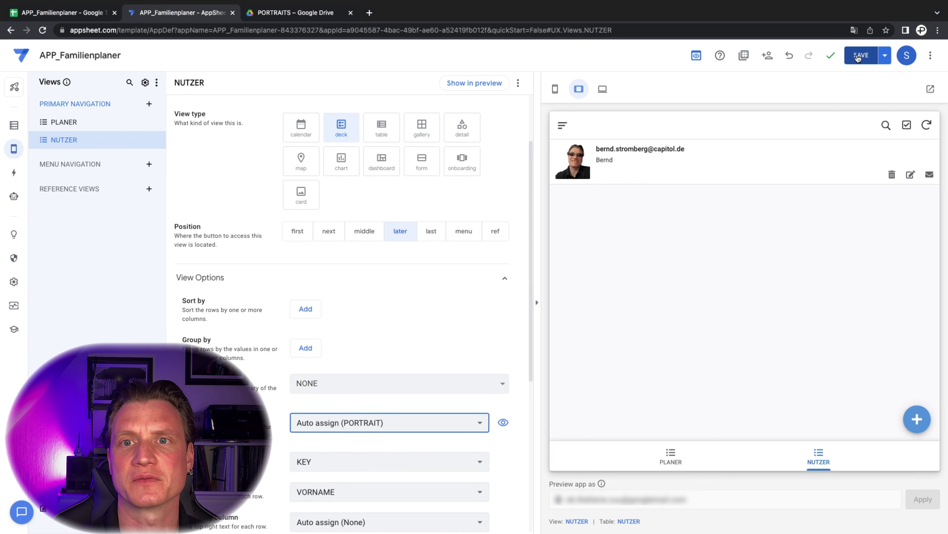
pyautogui.click(861, 55)
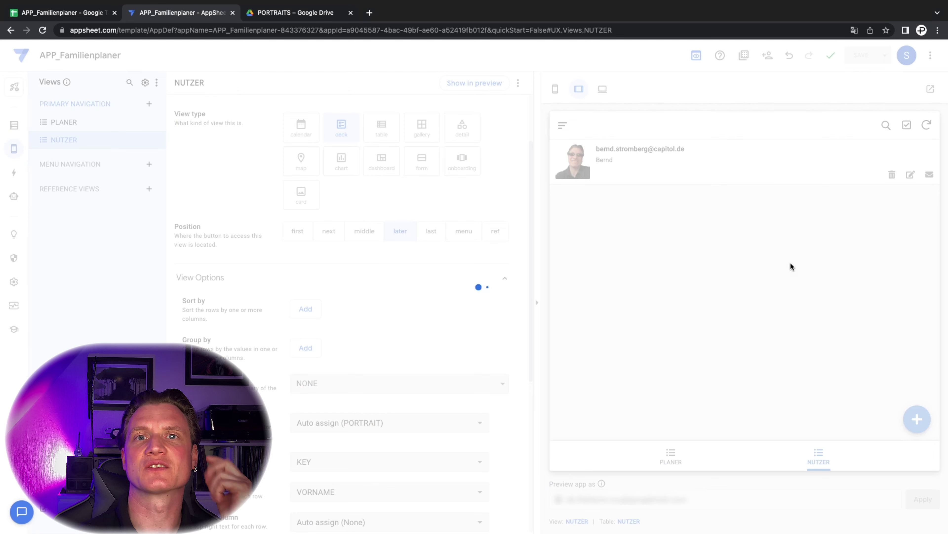